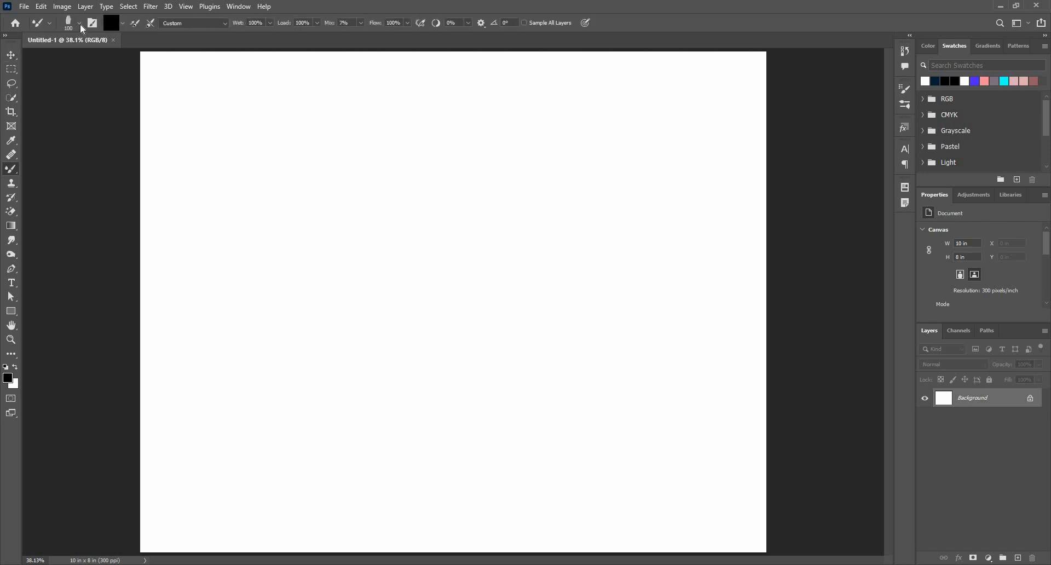
Step: Choose the recent soft round brush tip with 0% hardness at 100 px for the Mixer Brush
left_click(80, 24)
left_click(26, 127)
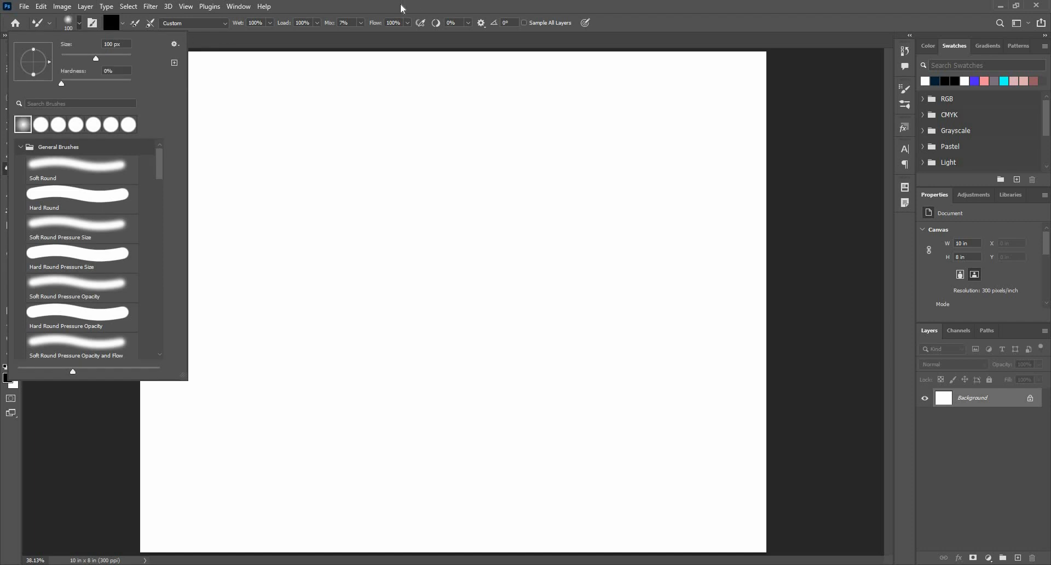
left_click(79, 24)
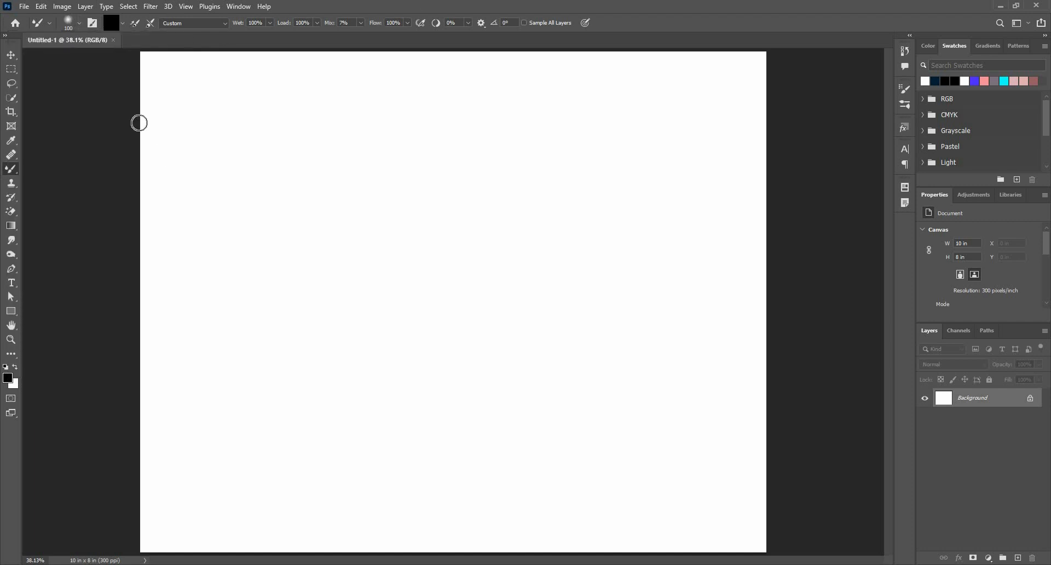
Step: Switch from the Mixer Brush to the regular Brush Tool and display its Brush Settings
right_click(17, 172)
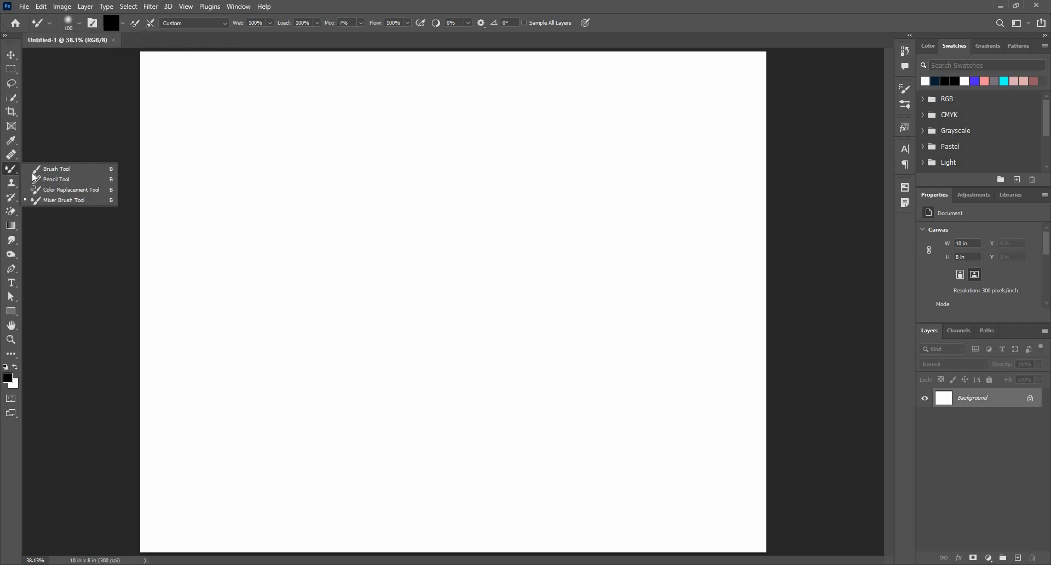
left_click(64, 169)
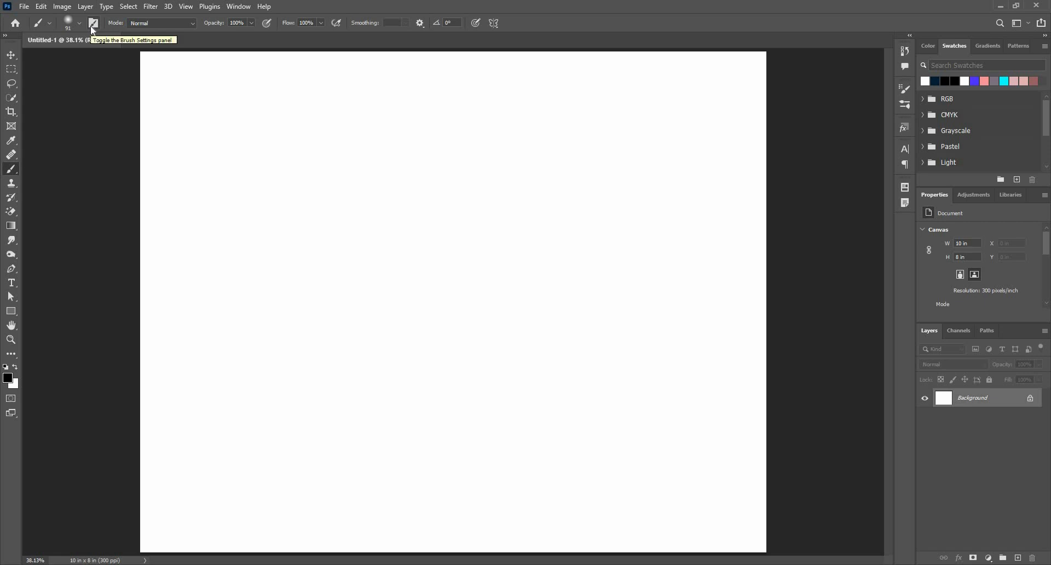
left_click(92, 26)
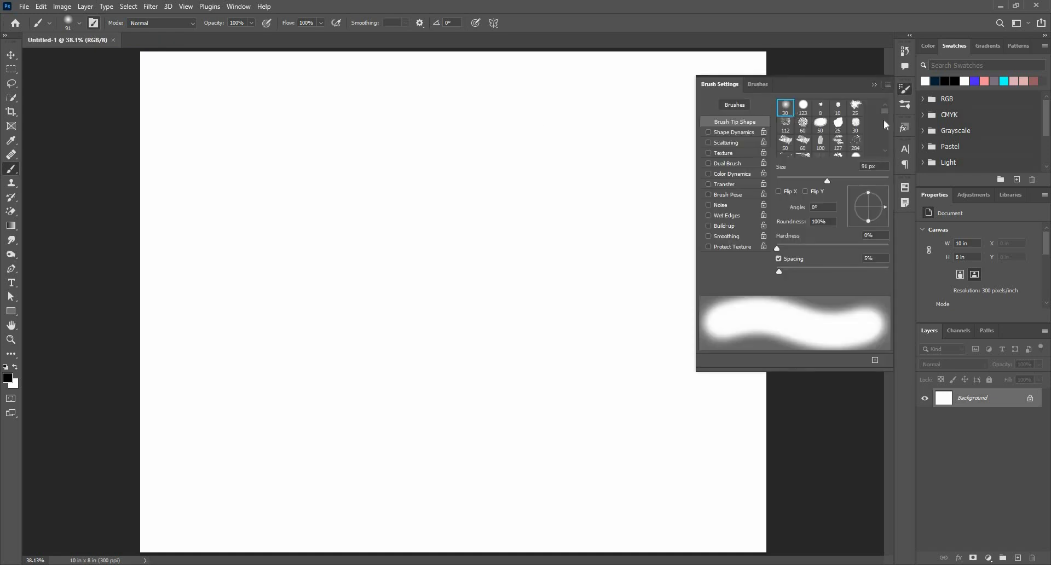
Step: Add a new layer and stamp a soft round 200 px dab in the upper part of the canvas
left_click(1017, 558)
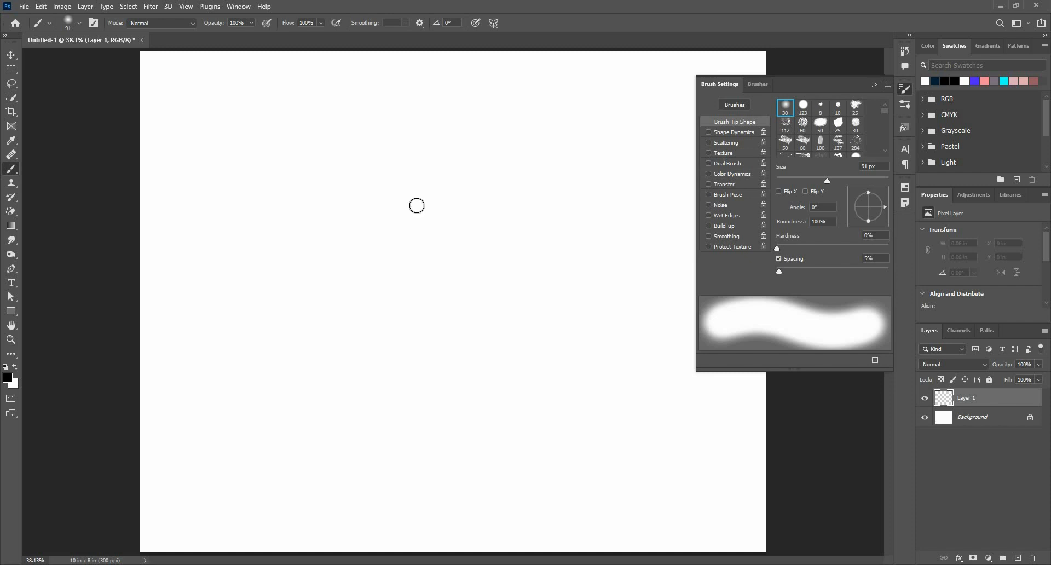
right_click(416, 205, "alt")
left_click_drag(828, 179, 861, 181)
left_click(570, 129)
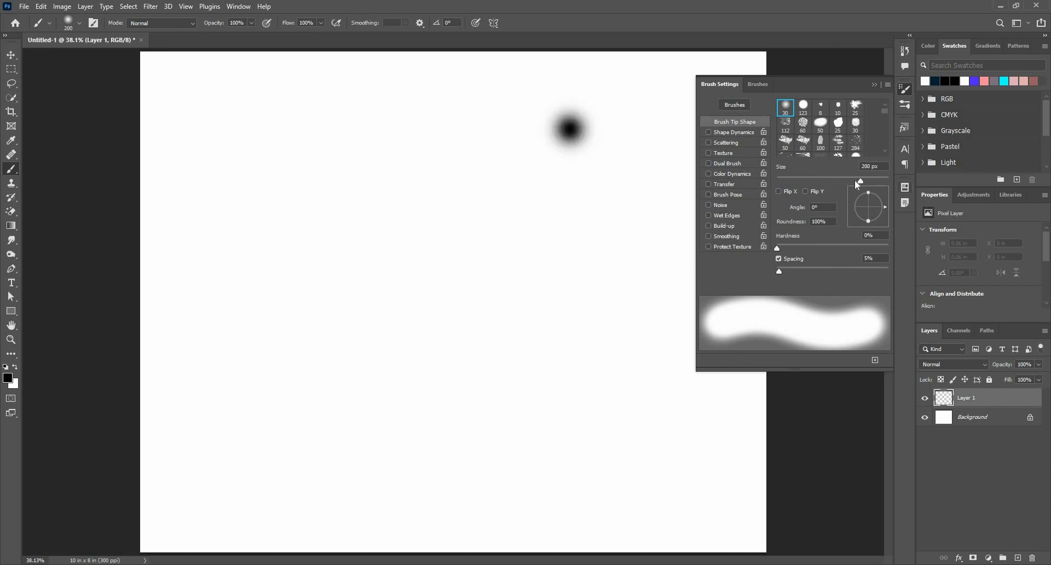
Step: Stamp two more soft round dabs beside the first, one at 278 px and one at 435 px
left_click(888, 180)
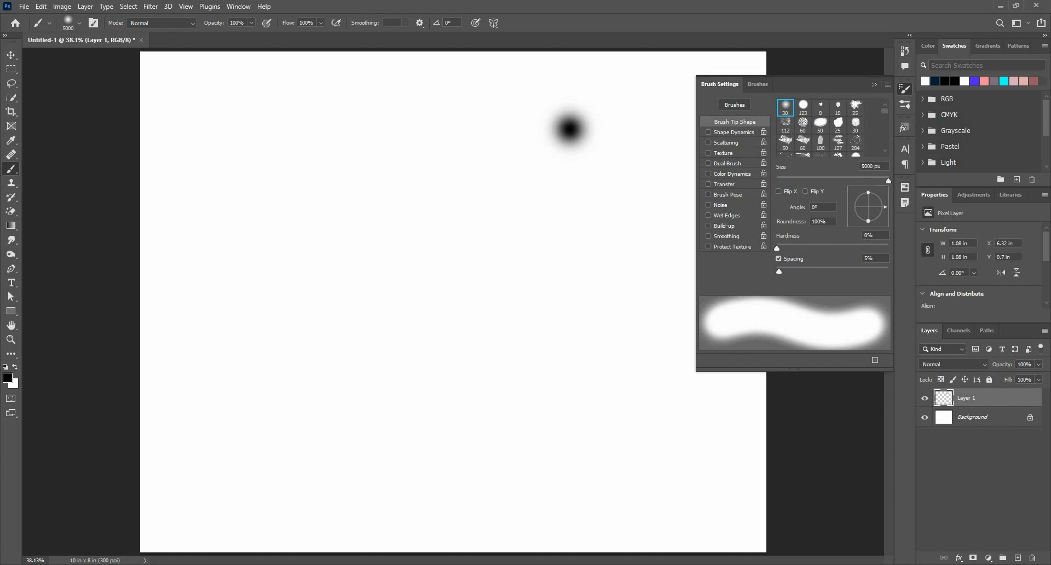
left_click(865, 181)
left_click(533, 240)
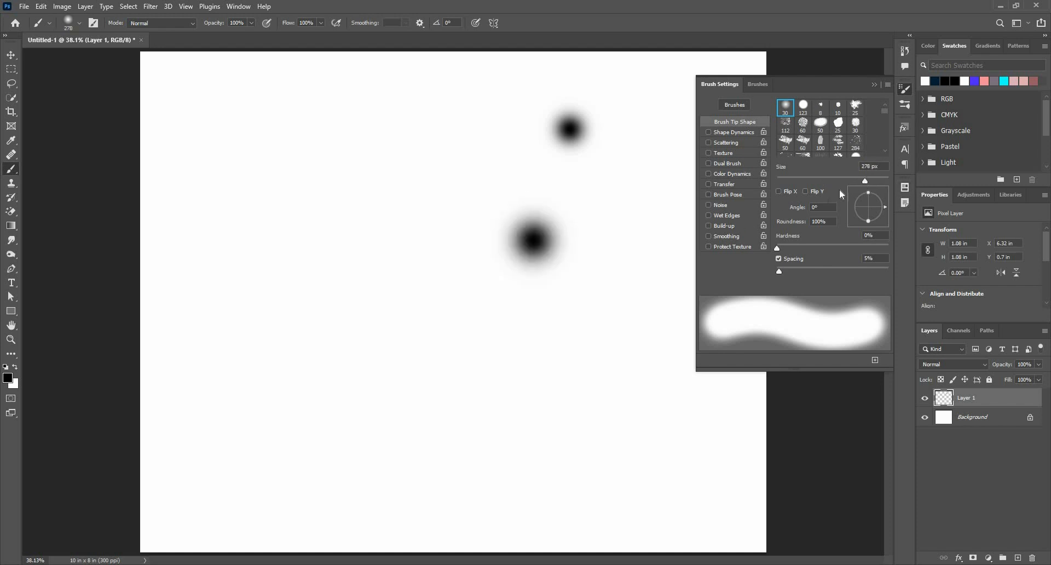
left_click(874, 181)
left_click(434, 201)
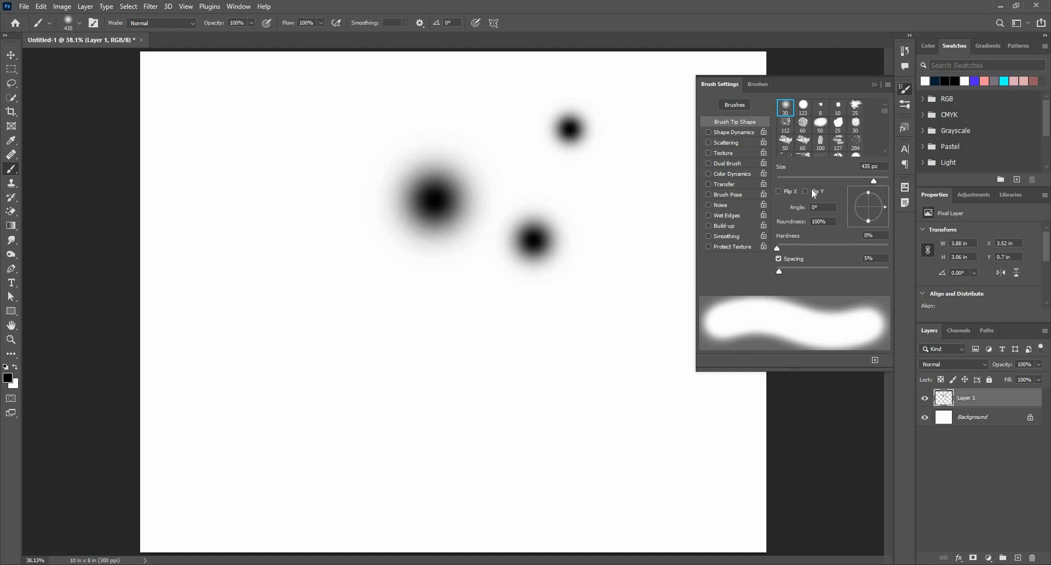
Step: Select the irregular bristle tip numbered 25, set its size to 524 px, and stamp it near the canvas's upper-left corner
left_click(856, 108)
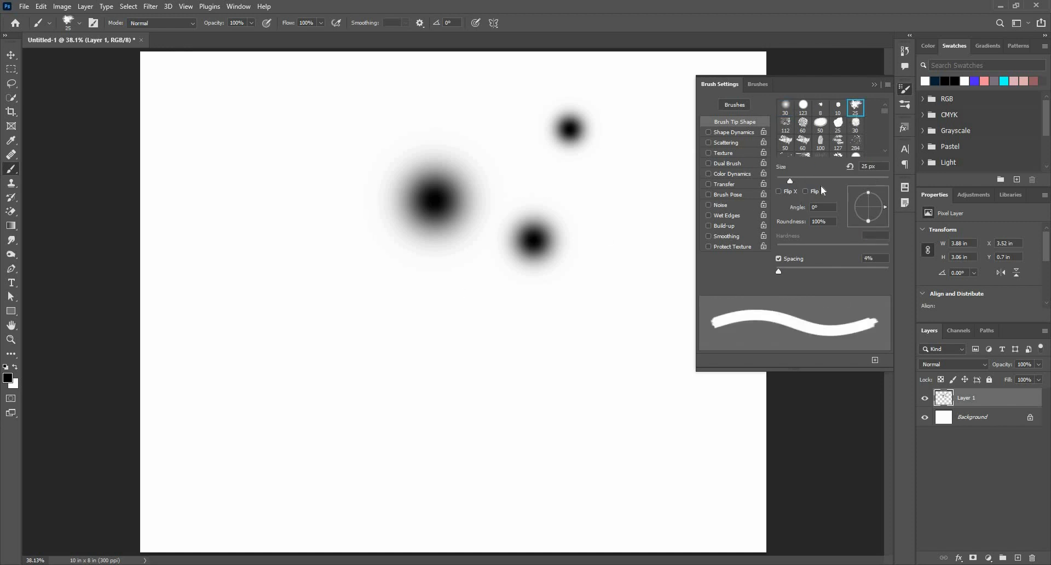
left_click_drag(340, 277, 579, 280)
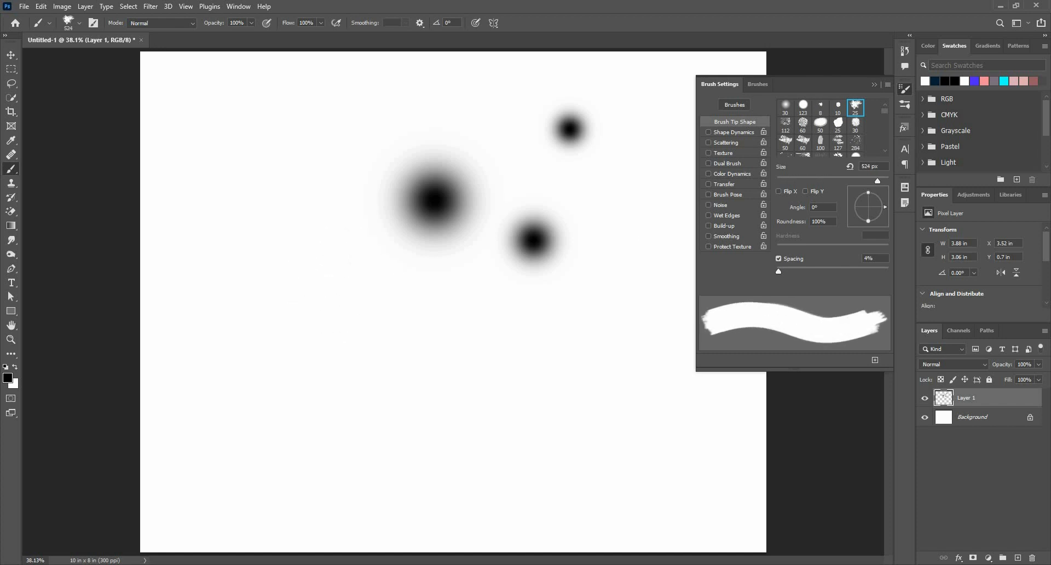
left_click(277, 141)
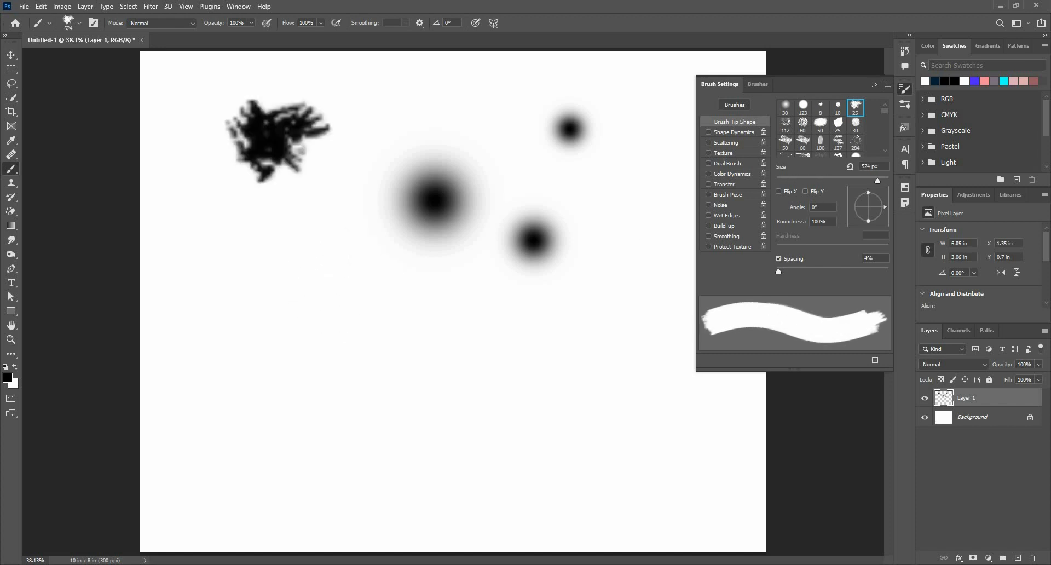
Step: Stamp one dab below the first bristle dab with Flip X enabled and another with only Flip Y enabled, leaving both flips off
left_click(779, 192)
left_click(261, 266)
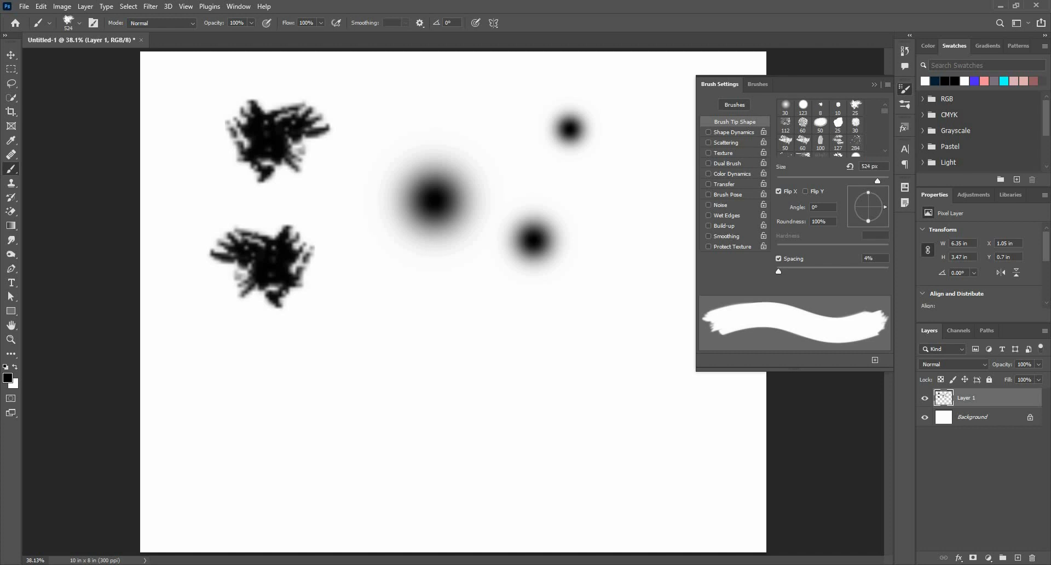
left_click(779, 192)
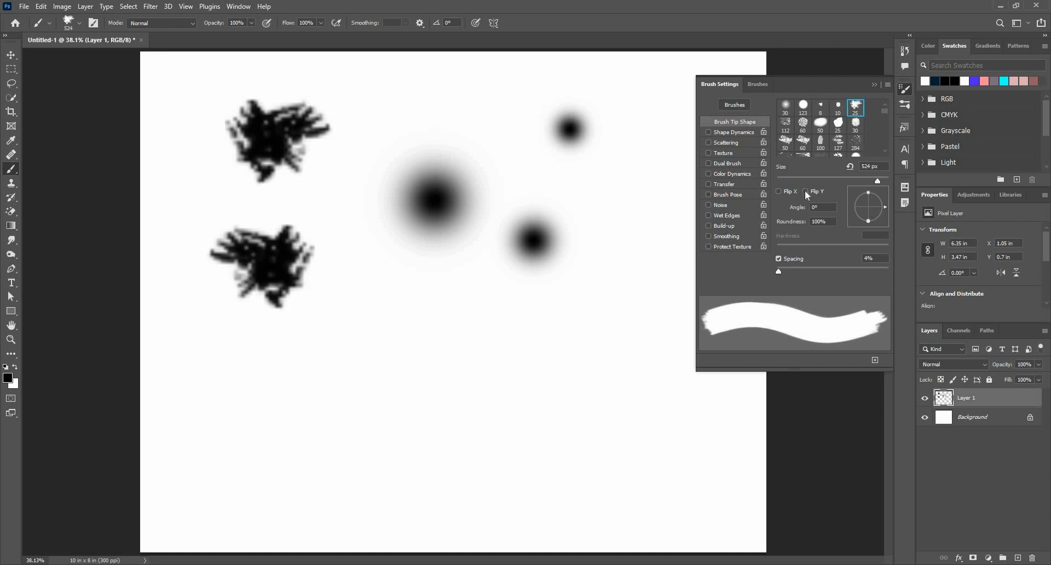
left_click(806, 191)
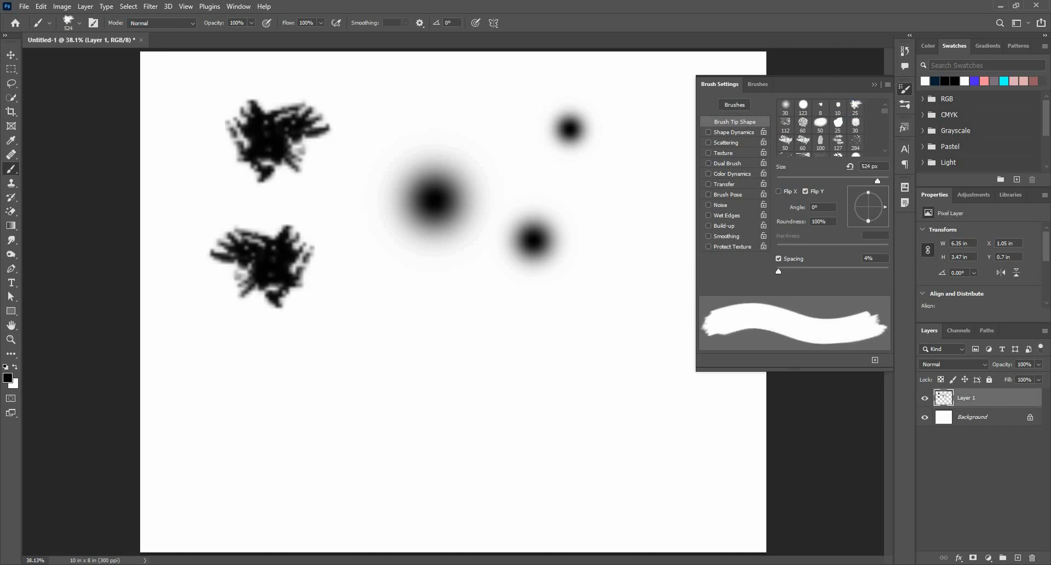
left_click(267, 375)
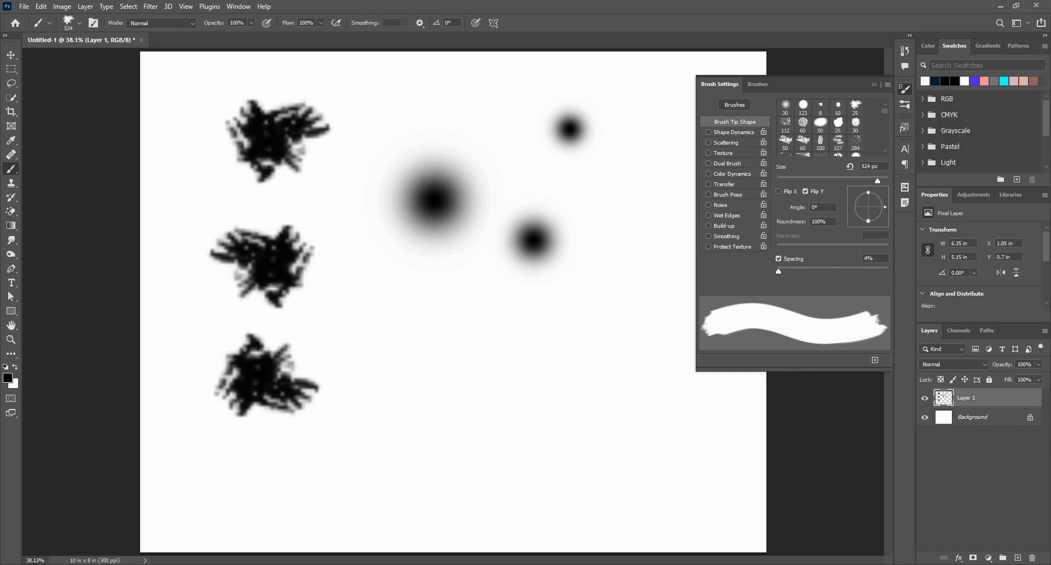
left_click(804, 191)
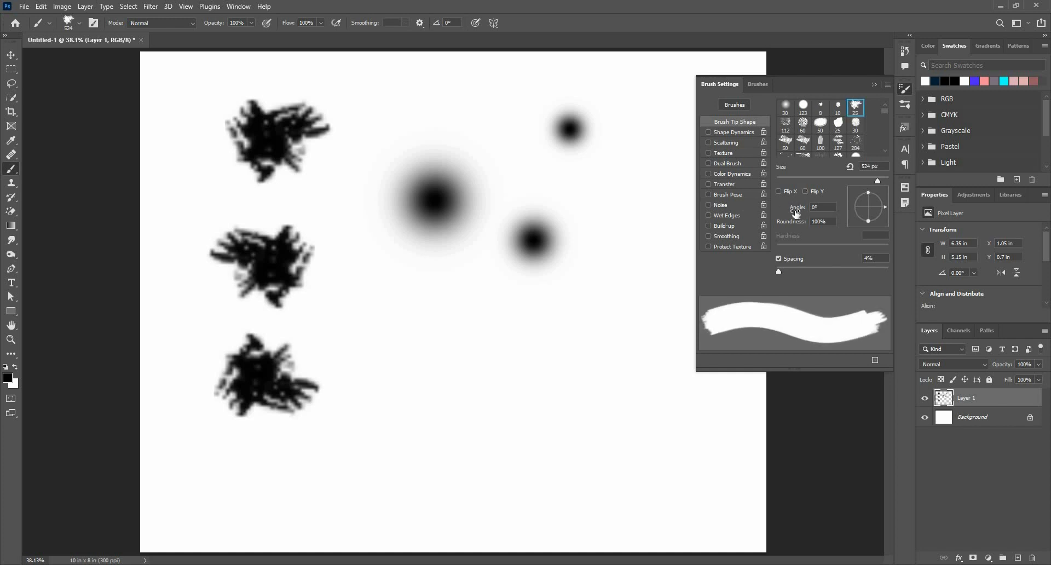
Step: Set the brush tip angle to -19° and stamp a dab near the middle of the canvas
mouse_move(796, 211)
left_mouse_down()
mouse_move(880, 215)
mouse_move(853, 201)
mouse_move(881, 200)
mouse_move(889, 210)
left_mouse_up()
left_click(444, 312)
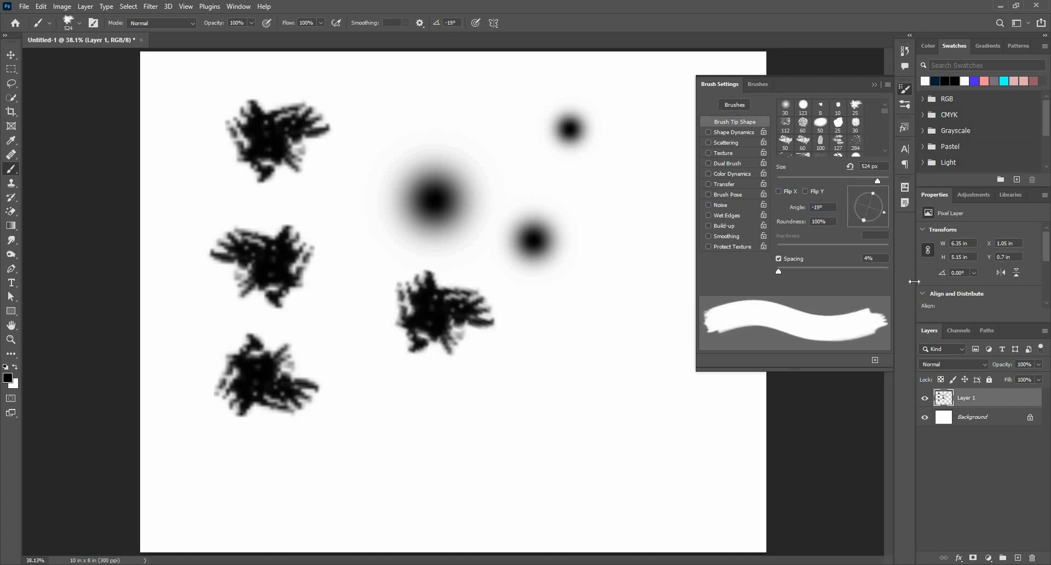
Step: With the tip angled -43°, stamp a dab at 51% roundness and paint a sweeping stroke across the lower canvas at 24% roundness
left_click(887, 223)
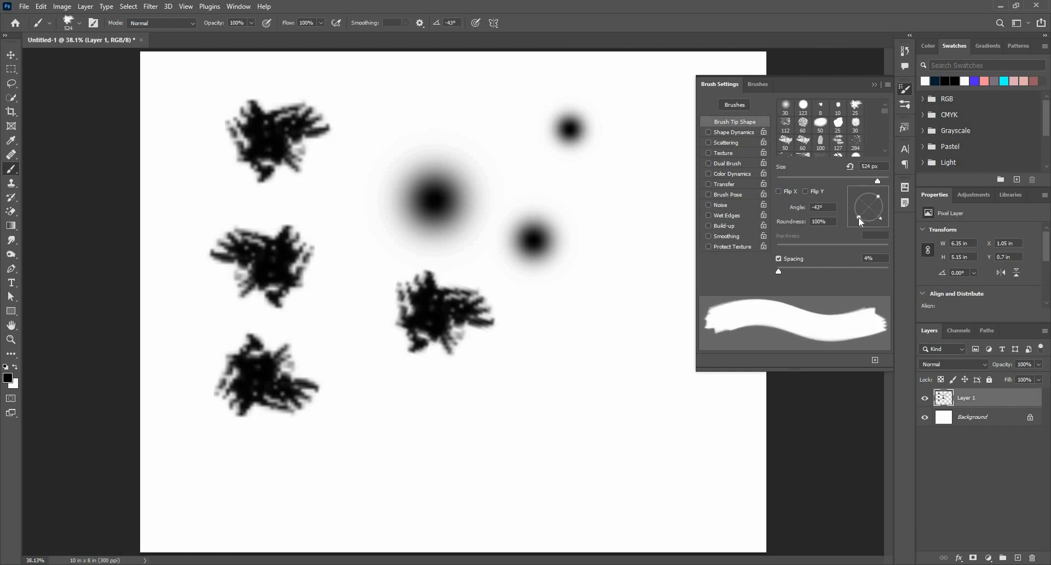
left_click_drag(861, 218, 862, 212)
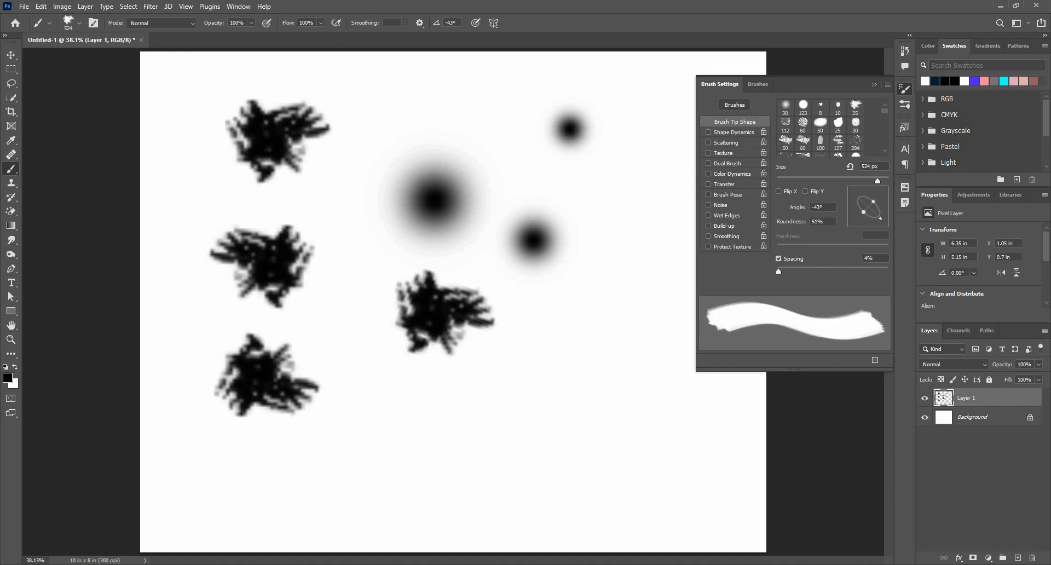
left_click(503, 404)
left_click_drag(873, 202, 871, 204)
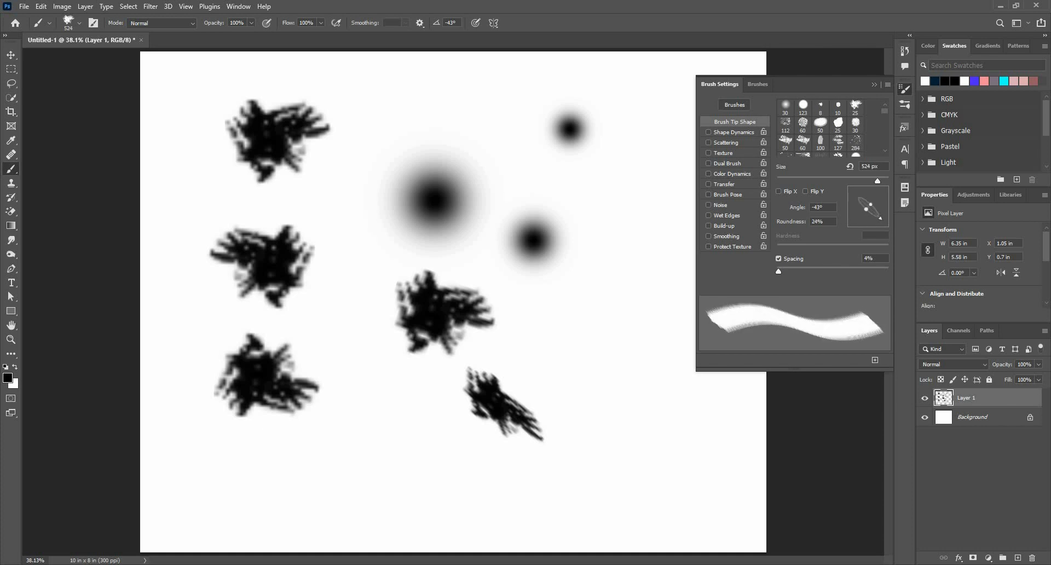
mouse_move(385, 448)
left_mouse_down()
mouse_move(343, 515)
mouse_move(407, 361)
mouse_move(486, 342)
mouse_move(496, 360)
mouse_move(447, 427)
mouse_move(428, 433)
mouse_move(471, 487)
mouse_move(564, 501)
mouse_move(580, 474)
left_mouse_up()
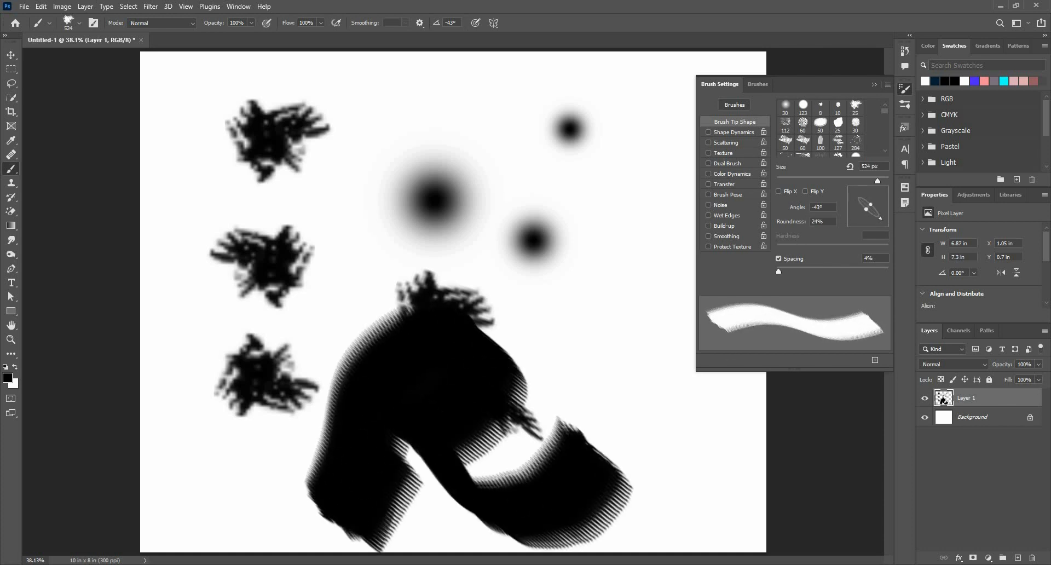
Step: Reset the brush tip to an angle of 0° and a roundness of 100%
left_click(778, 228)
type("0")
key("Tab")
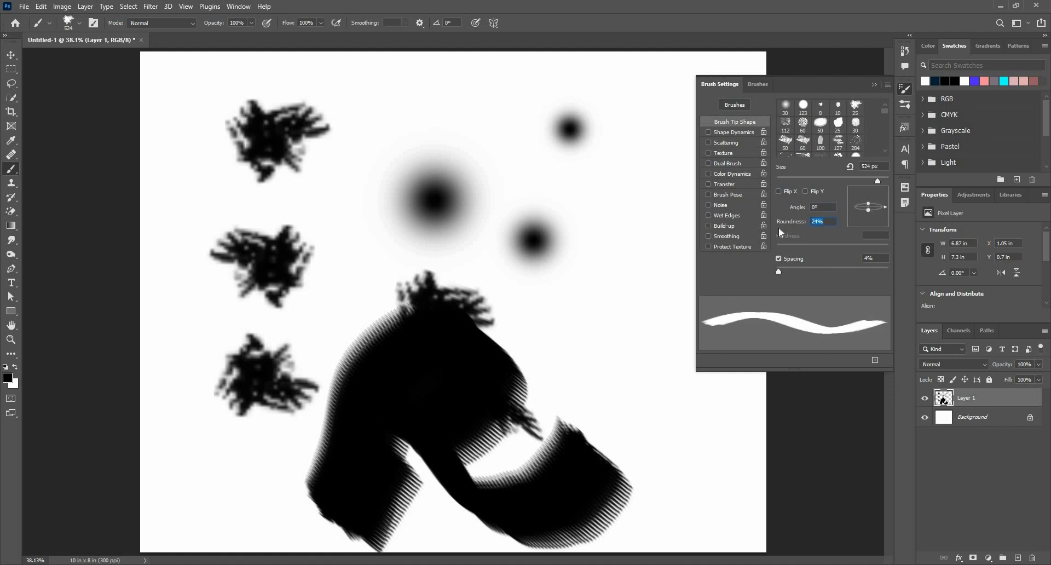
type("100")
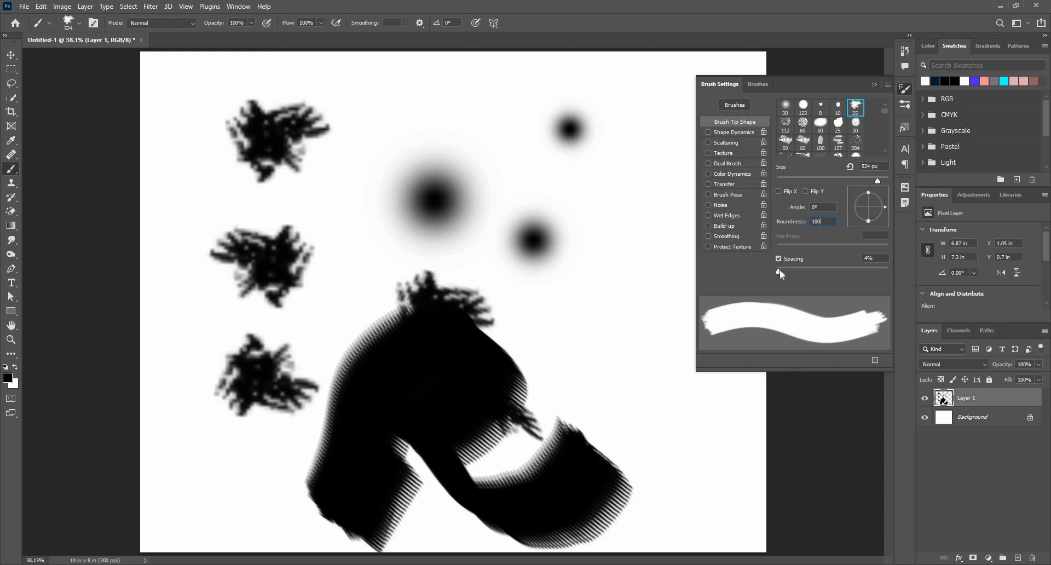
Step: Set the brush spacing to 125% and paint separated bristle dabs across the upper and right parts of the canvas
left_click(779, 270)
left_click_drag(780, 271, 839, 271)
left_click(352, 182)
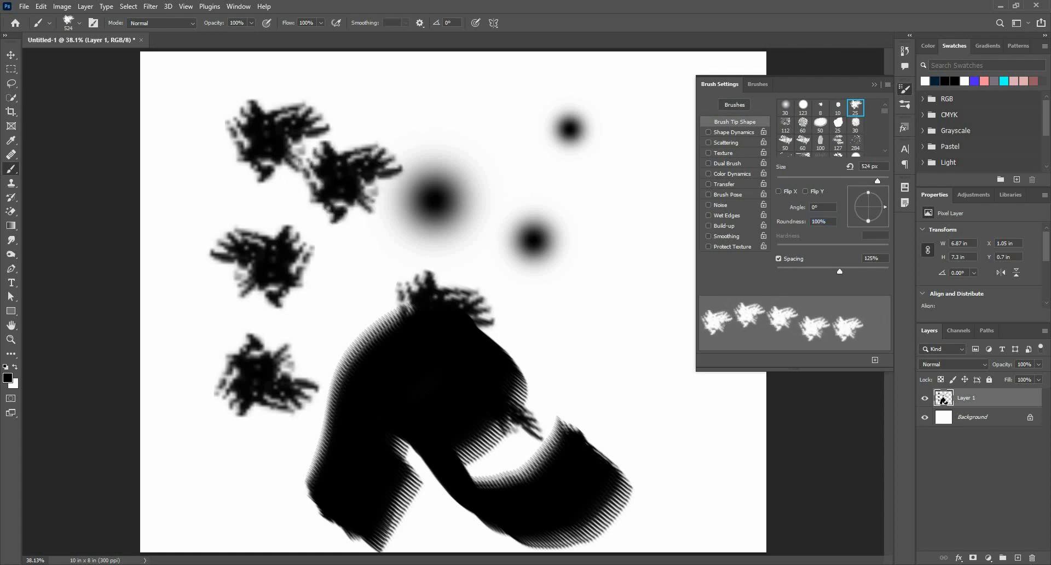
left_click(440, 125)
left_click(534, 168)
mouse_move(547, 225)
left_mouse_down()
mouse_move(575, 318)
mouse_move(646, 356)
mouse_move(711, 181)
mouse_move(564, 96)
mouse_move(371, 180)
left_mouse_up()
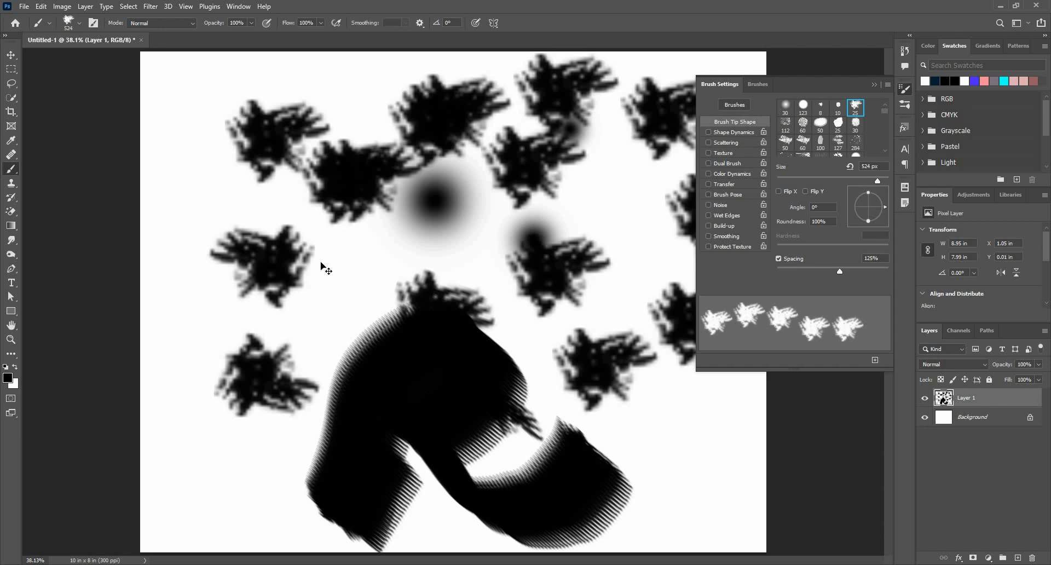
Step: Clear everything painted on Layer 1 and remove the selection
key("ctrl+a")
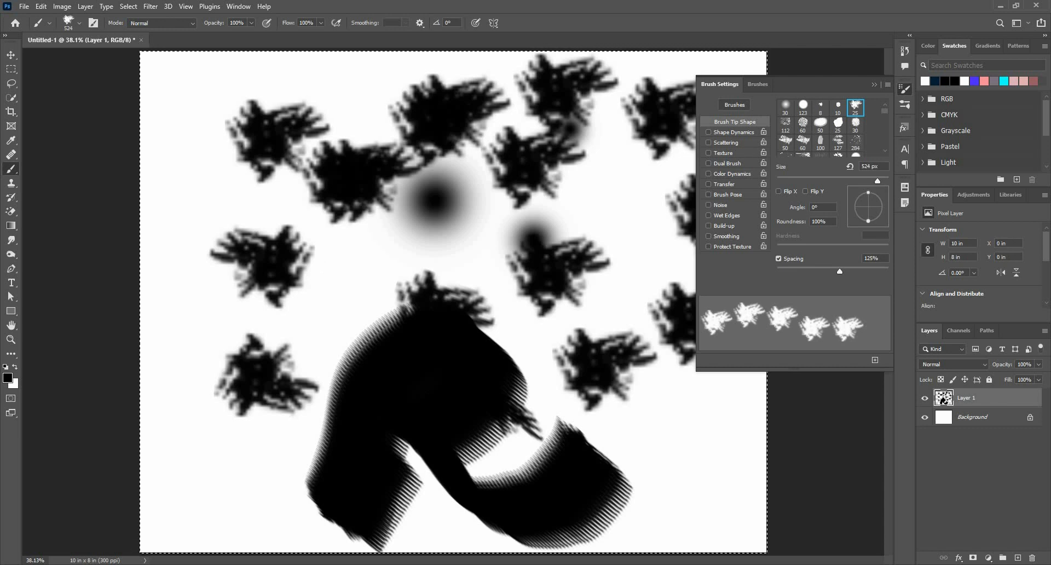
key("Delete")
key("ctrl+d")
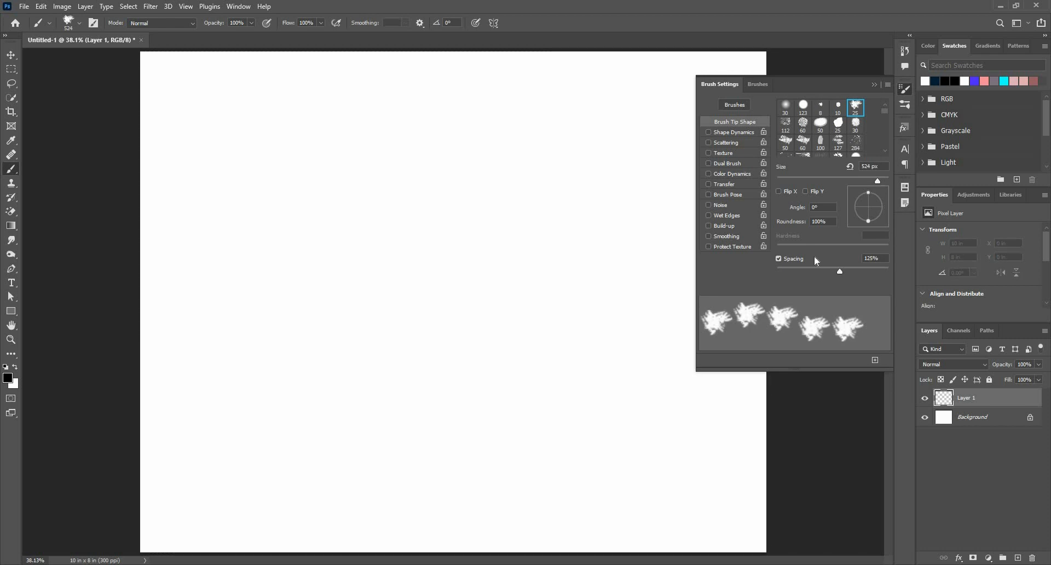
Step: Set the brush spacing to 45% and size to 93 px, then paint a wavy stroke across the upper canvas
left_click_drag(806, 271, 801, 271)
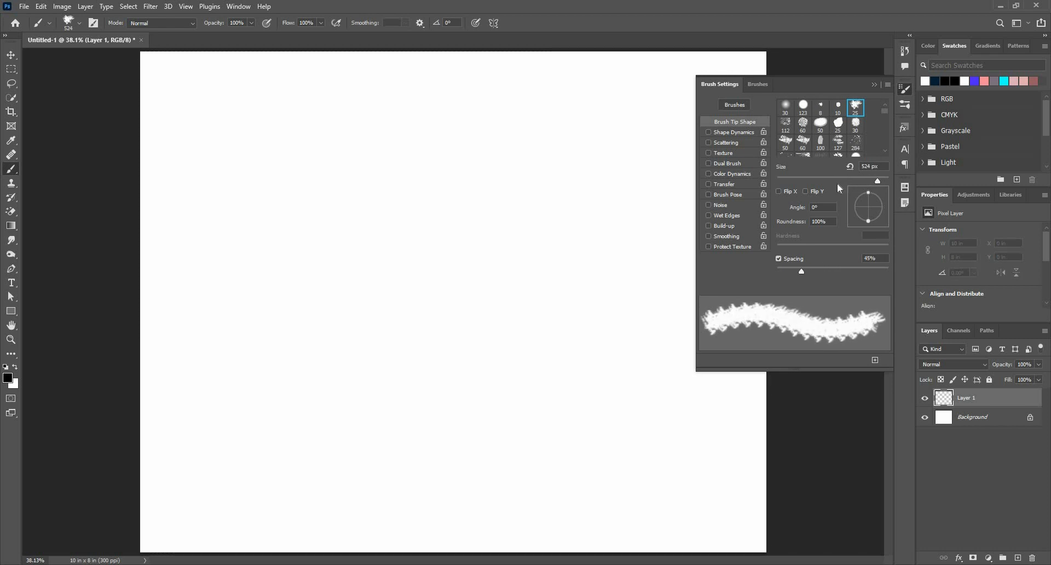
left_click(839, 181)
mouse_move(195, 185)
left_mouse_down()
mouse_move(225, 159)
mouse_move(314, 244)
mouse_move(357, 237)
left_mouse_up()
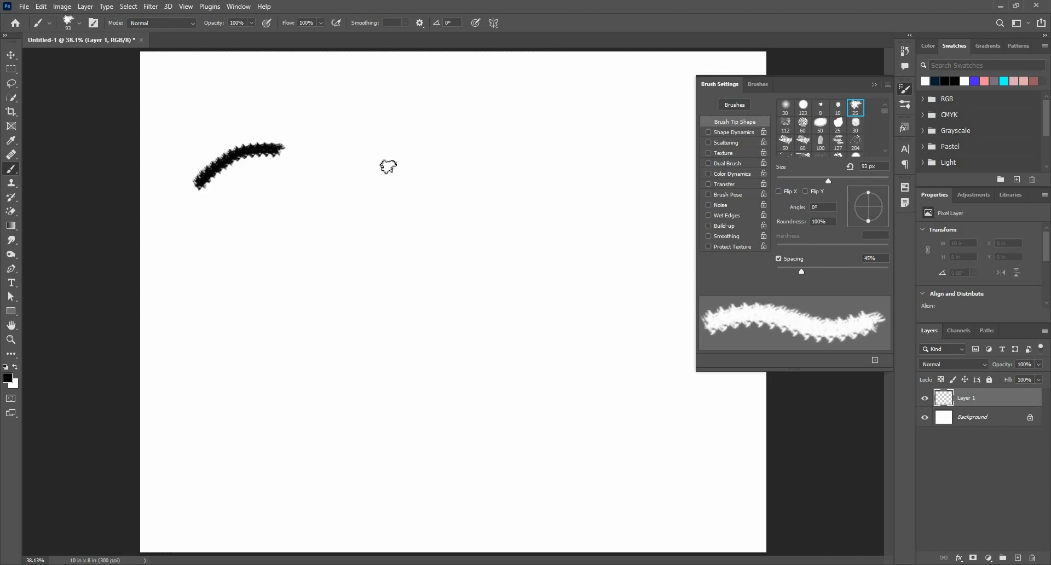
Step: Paint a second wavy stroke with 90% spacing and a third one below it with Spacing disabled
left_click(826, 268)
mouse_move(208, 322)
left_mouse_down()
mouse_move(331, 315)
mouse_move(450, 282)
left_mouse_up()
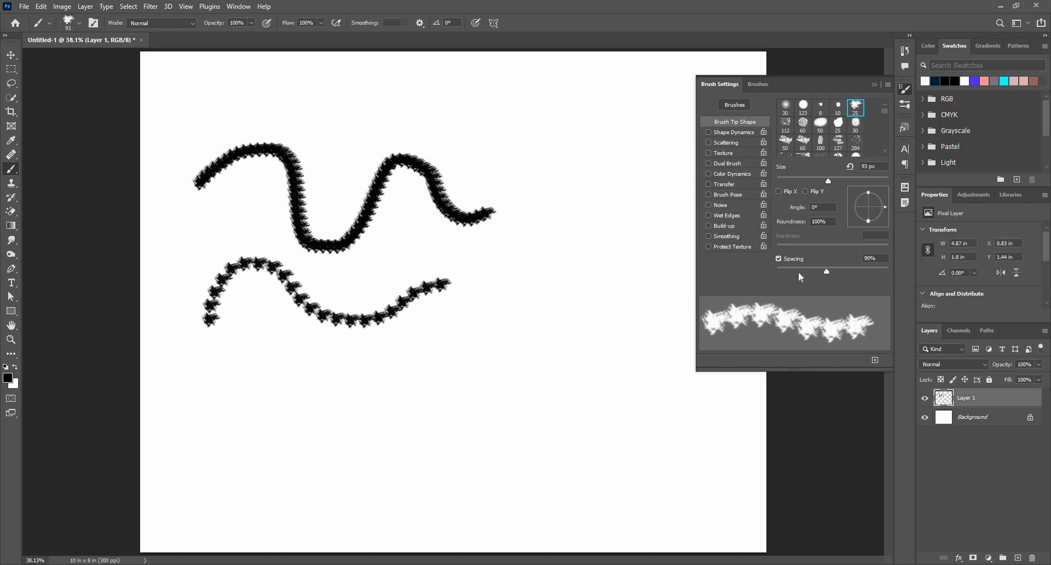
left_click(779, 259)
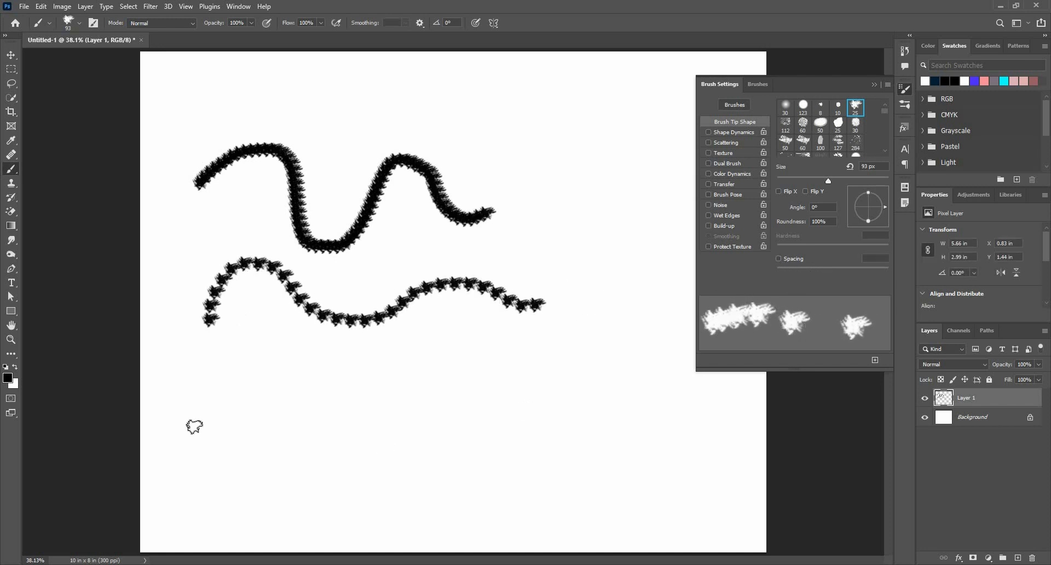
mouse_move(173, 465)
left_mouse_down()
mouse_move(194, 426)
mouse_move(243, 410)
mouse_move(282, 458)
mouse_move(340, 465)
mouse_move(367, 422)
mouse_move(413, 391)
left_mouse_up()
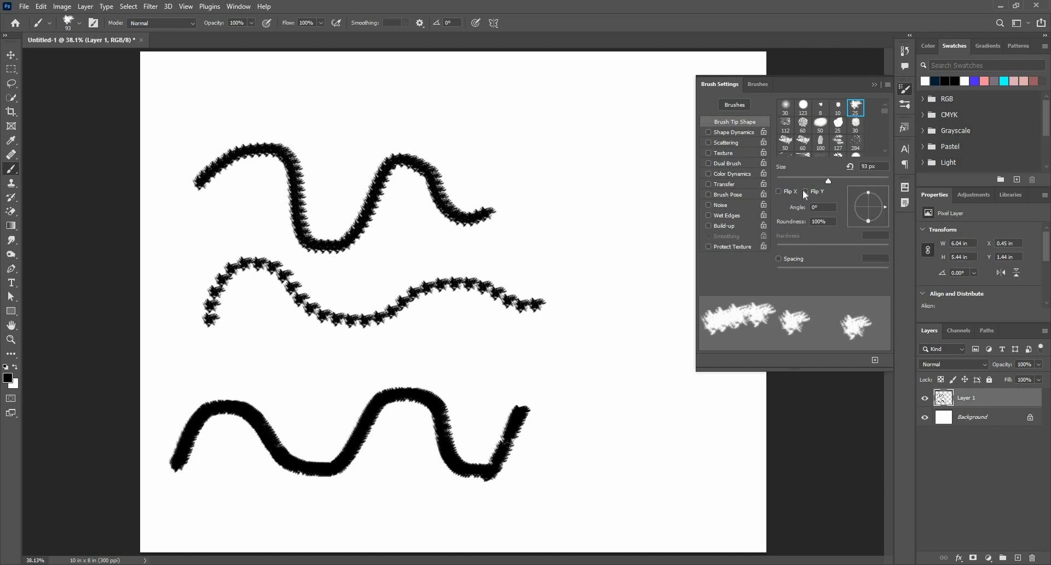
Step: Undo the three wavy test strokes
key("ctrl+z")
key("ctrl+z")
key("ctrl+z")
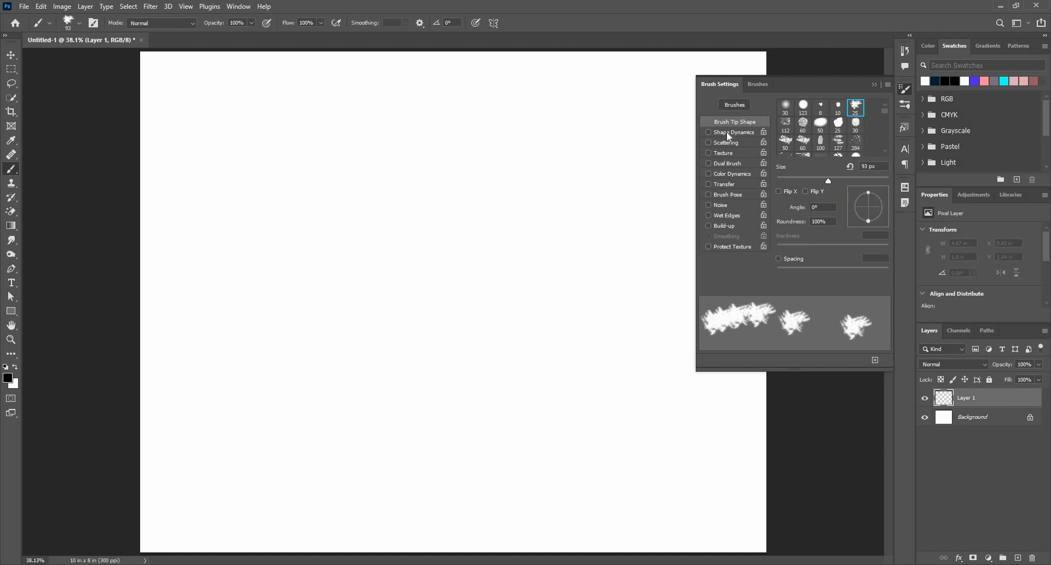
Step: Enable Shape Dynamics with 100% size jitter, set the minimum diameter to 0% and paint a short curved stroke in the upper canvas
left_click(708, 132)
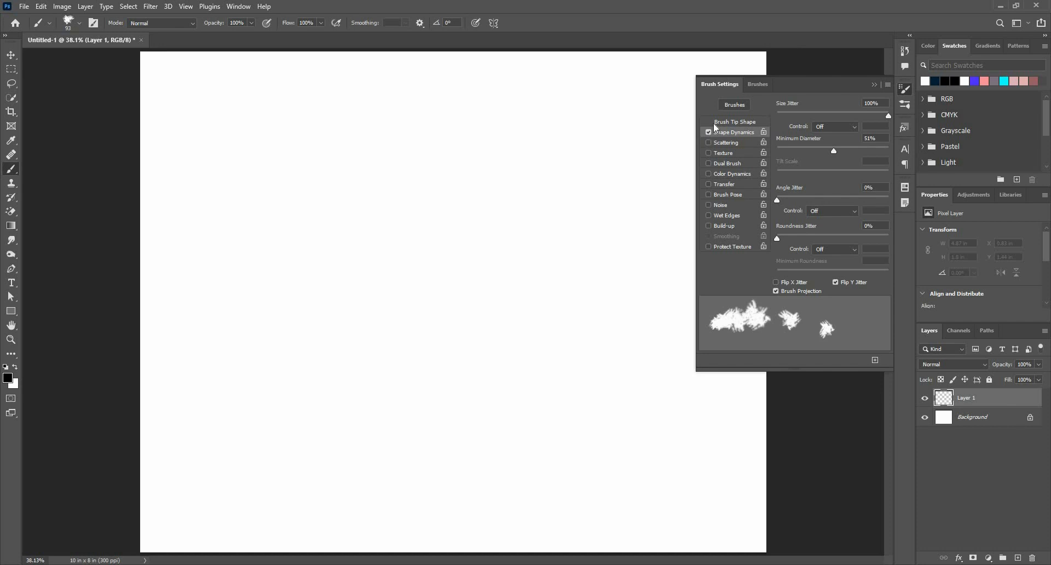
left_click(708, 132)
left_click(715, 120)
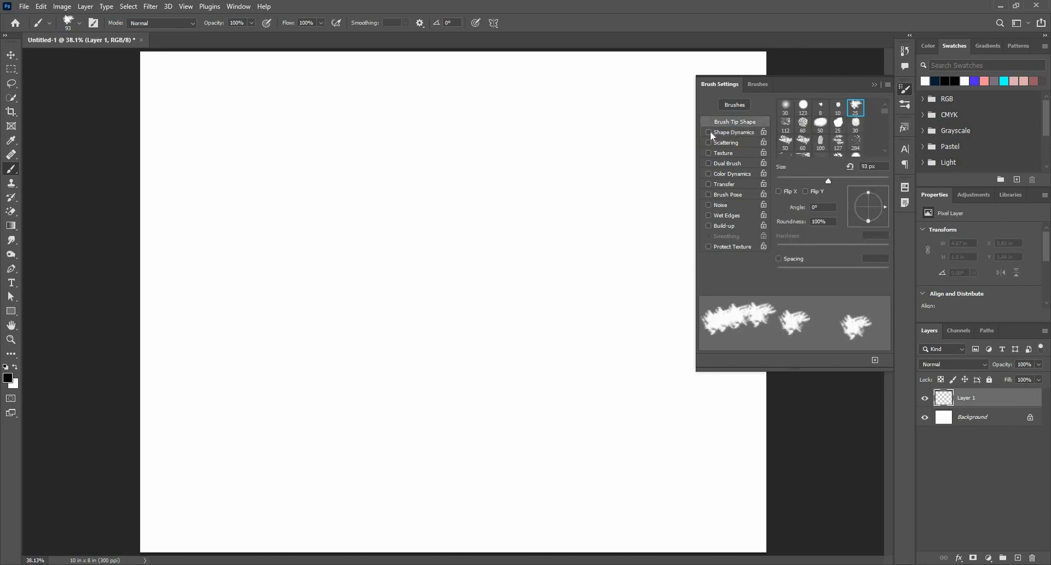
left_click(708, 132)
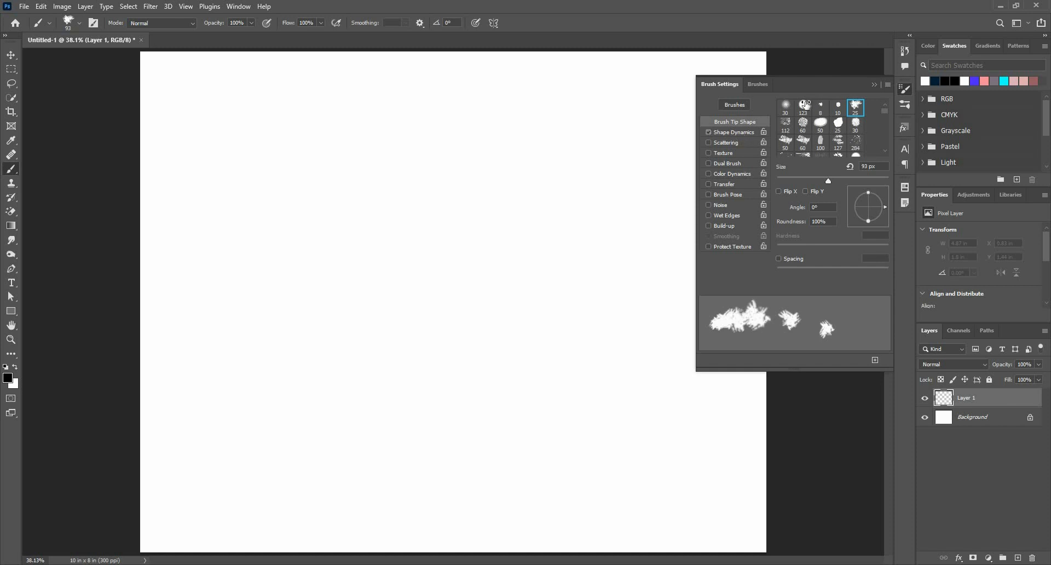
left_click(733, 135)
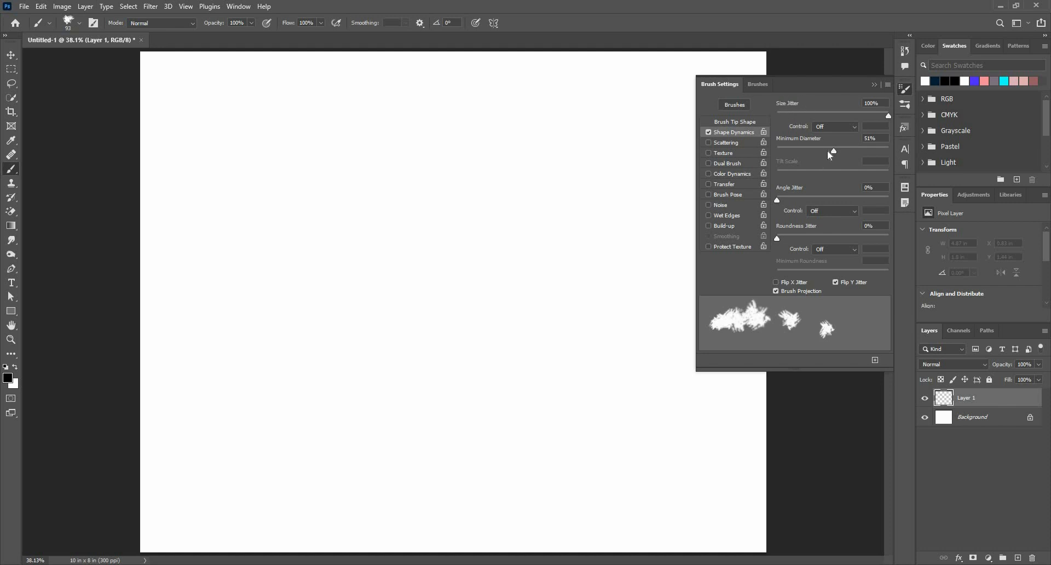
left_click_drag(778, 149, 764, 155)
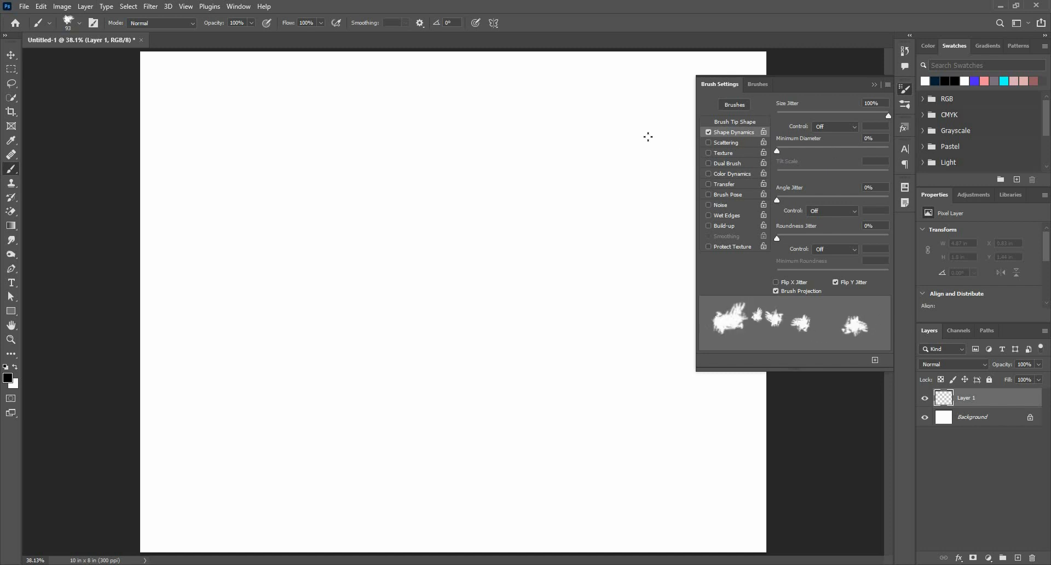
mouse_move(256, 129)
left_mouse_down()
mouse_move(307, 162)
mouse_move(328, 157)
left_mouse_up()
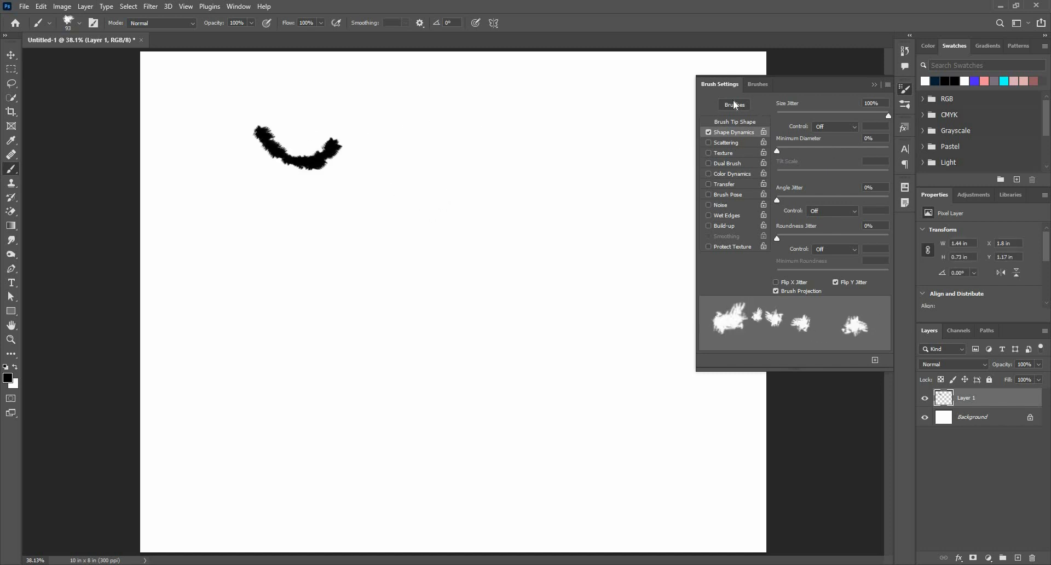
Step: Enable brush spacing at 69% and paint a long wavy stroke below and around the short curve
left_click(733, 122)
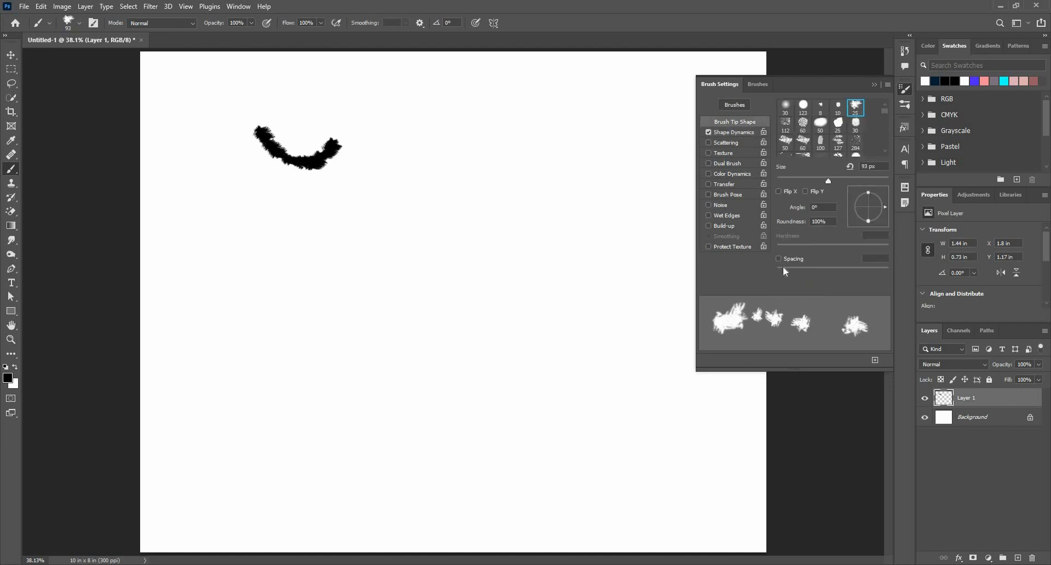
left_click_drag(783, 267, 815, 270)
left_click(196, 188)
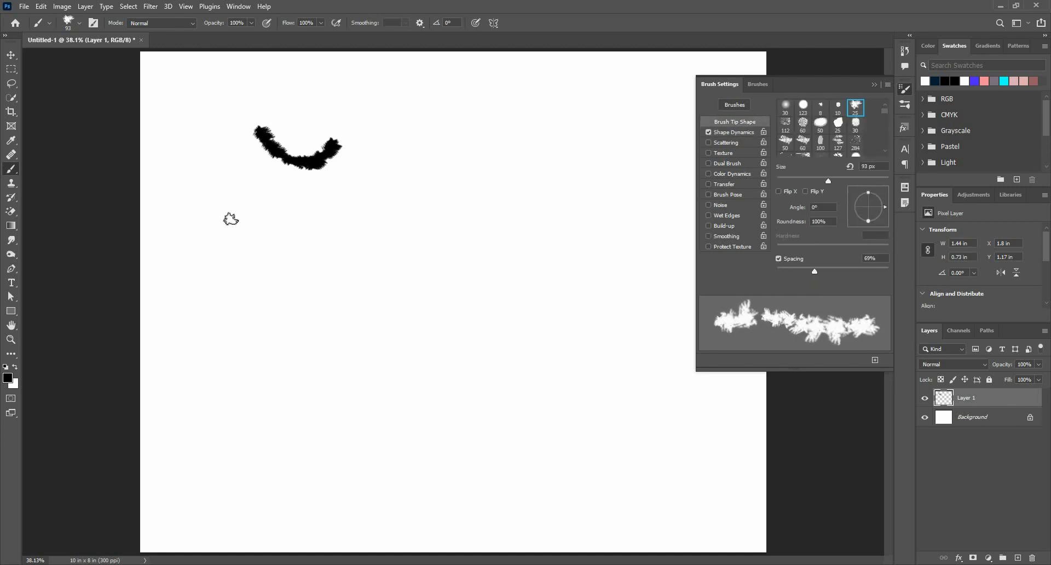
mouse_move(298, 216)
left_mouse_down()
mouse_move(345, 191)
mouse_move(382, 222)
left_mouse_up()
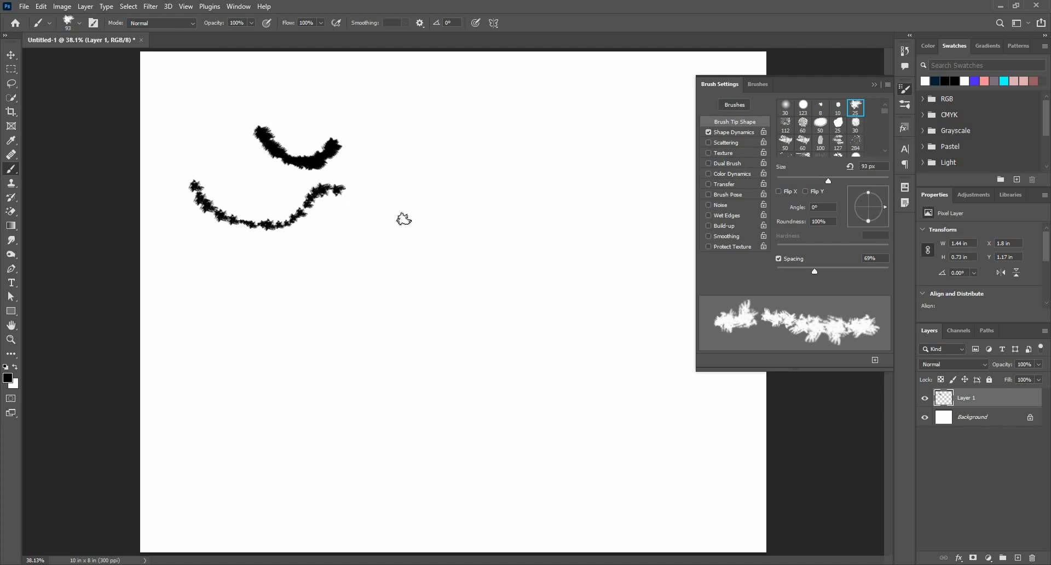
mouse_move(430, 170)
left_mouse_down()
mouse_move(472, 163)
mouse_move(486, 207)
mouse_move(519, 216)
mouse_move(534, 181)
mouse_move(518, 137)
mouse_move(459, 104)
left_mouse_up()
left_click(371, 171, "ctrl")
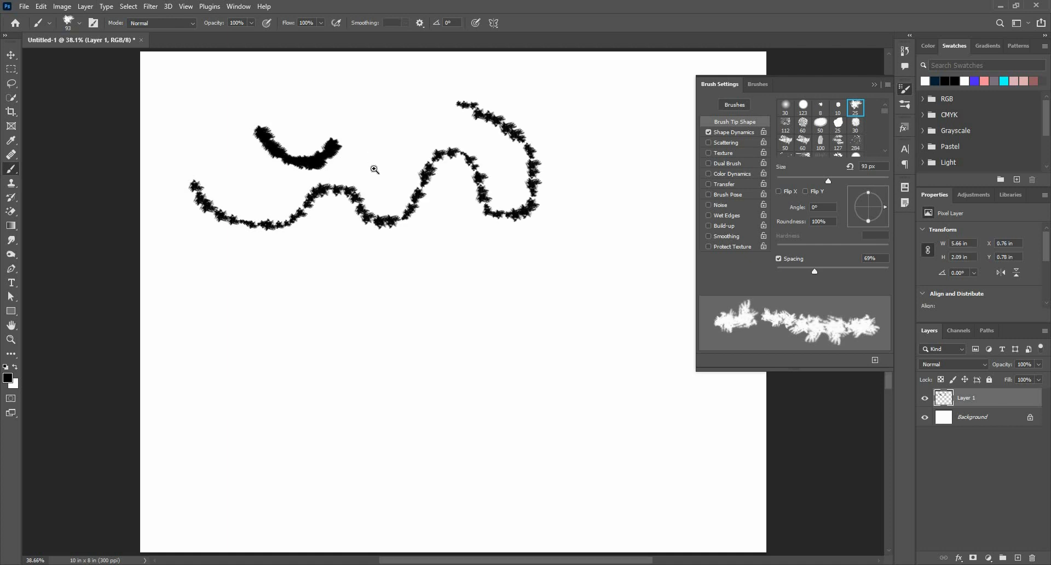
left_click_drag(371, 171, 364, 170)
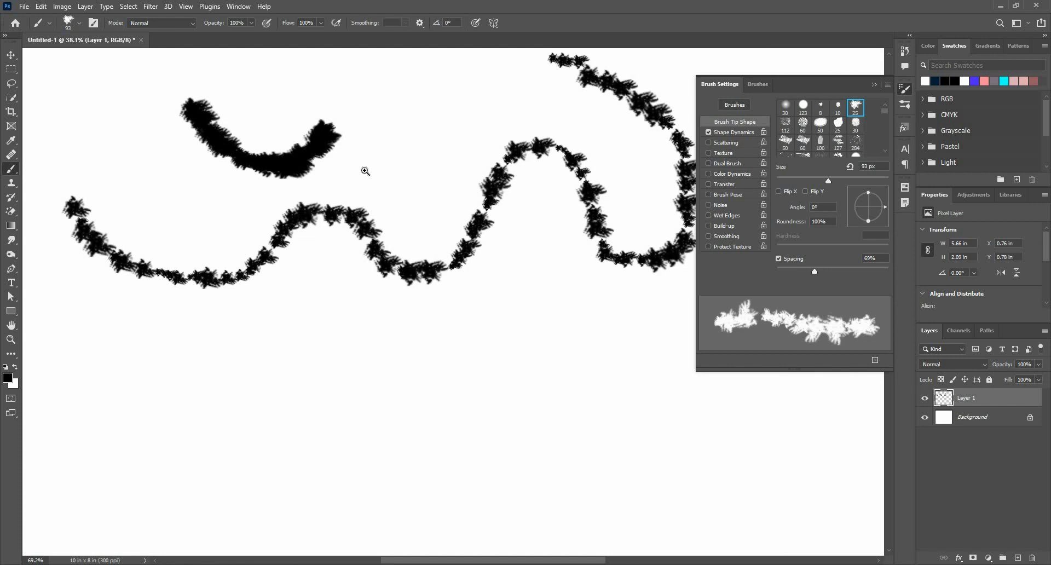
Step: Set the Shape Dynamics minimum diameter to 53% and paint another wavy stroke below the long one
left_click(728, 132)
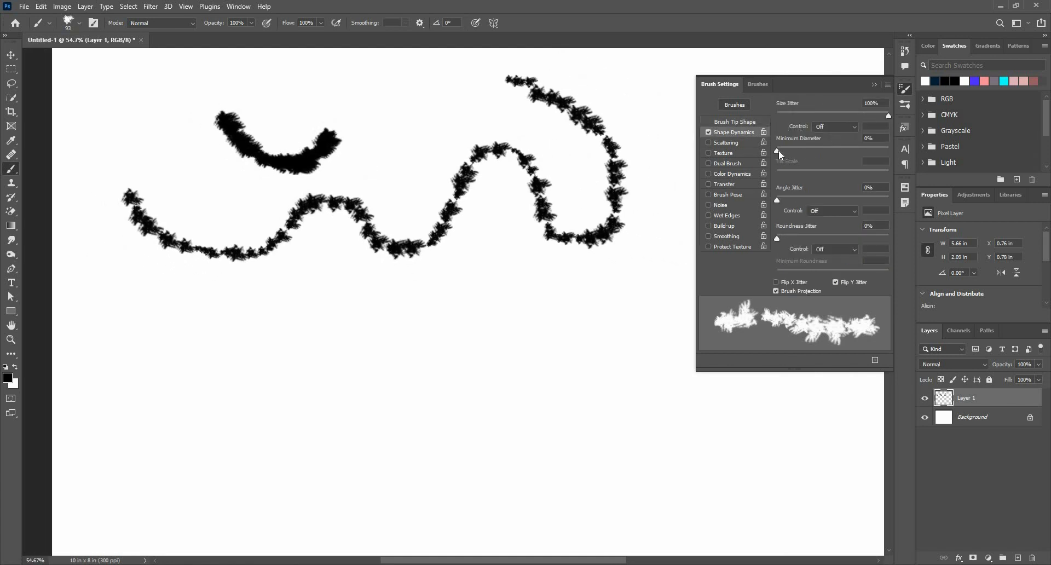
left_click_drag(797, 156, 836, 153)
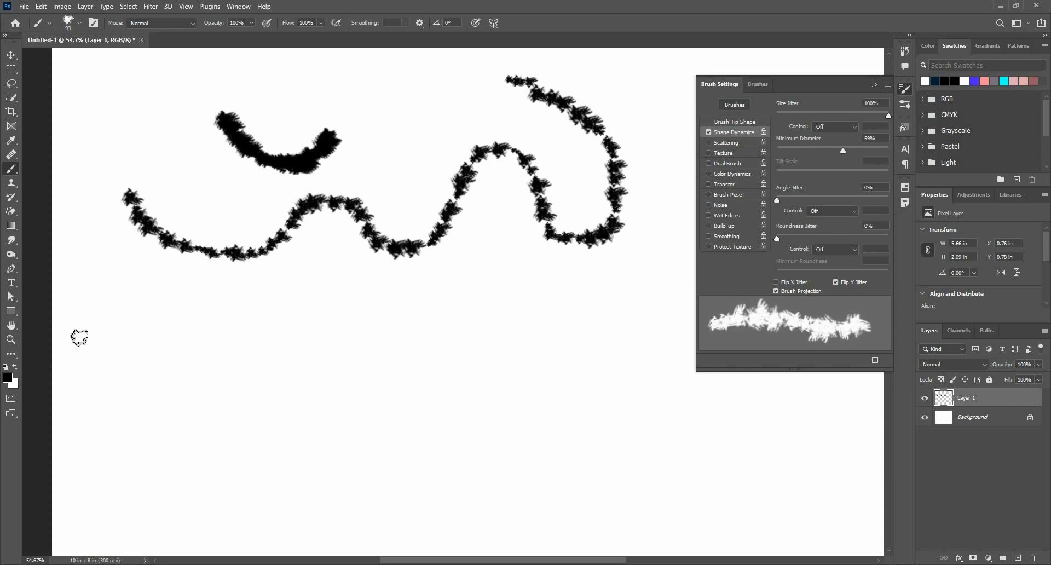
left_click(101, 304)
mouse_move(187, 347)
left_mouse_down()
mouse_move(222, 331)
mouse_move(342, 352)
mouse_move(419, 332)
mouse_move(434, 346)
mouse_move(470, 344)
left_mouse_up()
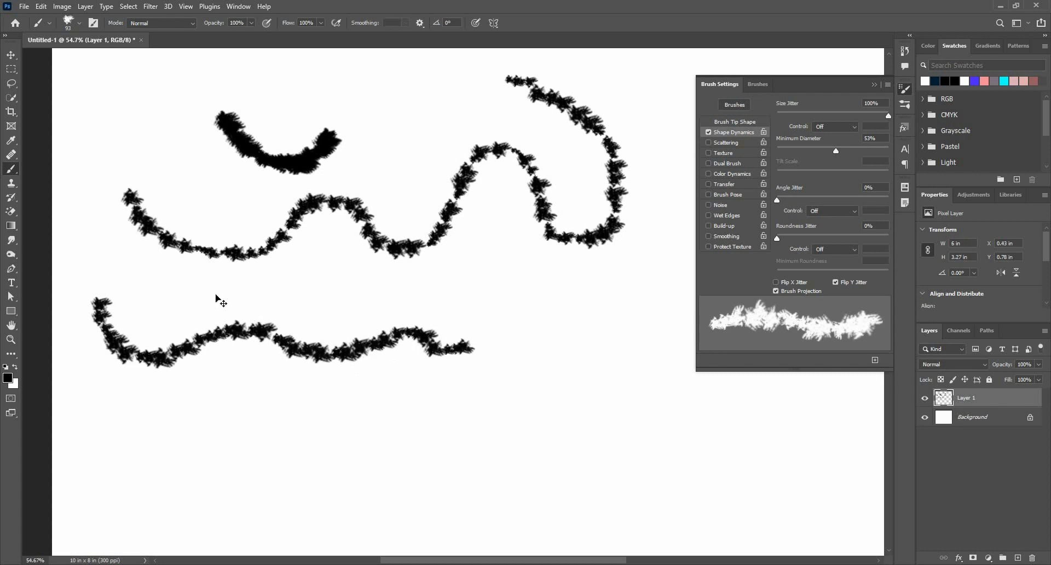
Step: Reduce the brush size to 43 px, set the minimum diameter to 100% and paint a wavy stroke beneath the others
scroll(219, 216, "up", 1)
scroll(219, 217, "up", 3)
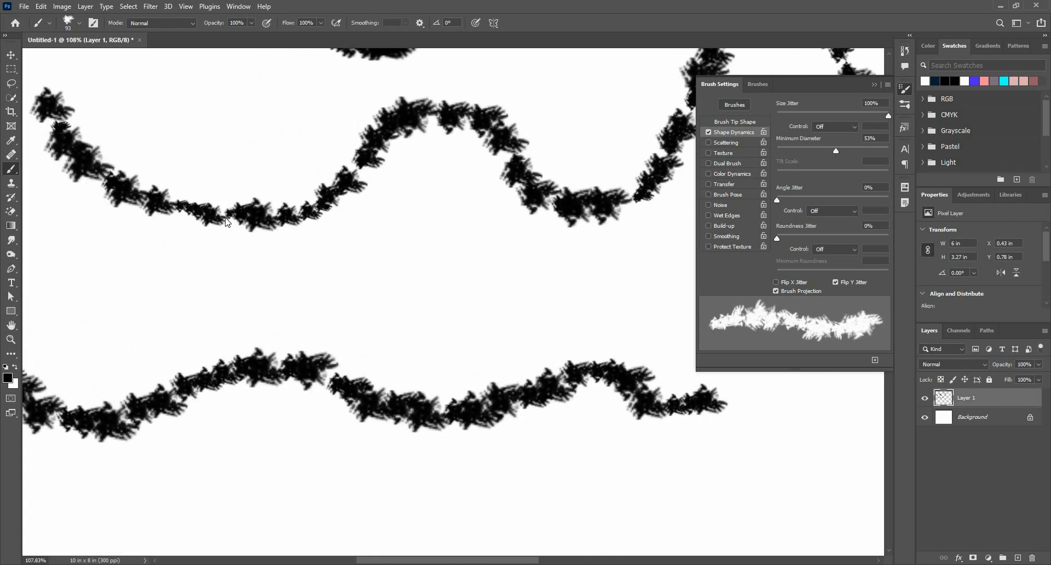
right_click(233, 215, "alt")
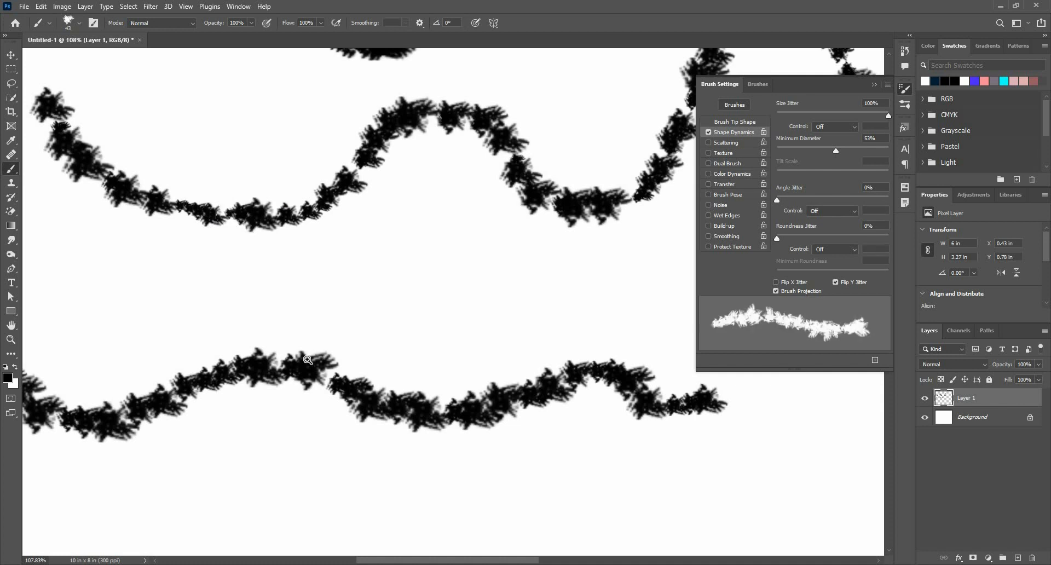
scroll(329, 373, "down", 2)
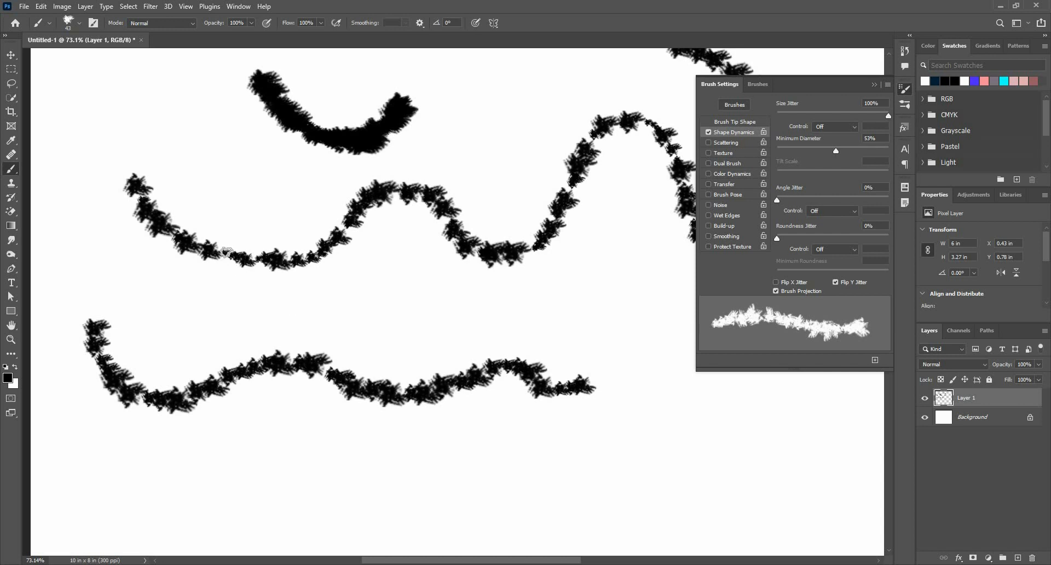
key("ctrl+space")
scroll(300, 294, "down", 3)
left_click_drag(835, 151, 910, 145)
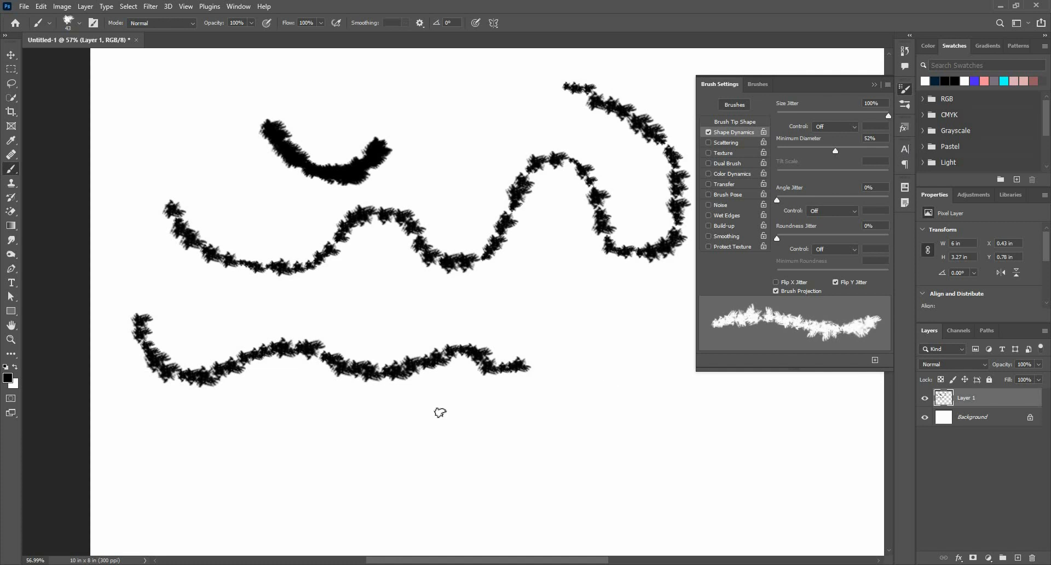
mouse_move(140, 432)
left_mouse_down()
mouse_move(221, 451)
mouse_move(580, 421)
left_mouse_up()
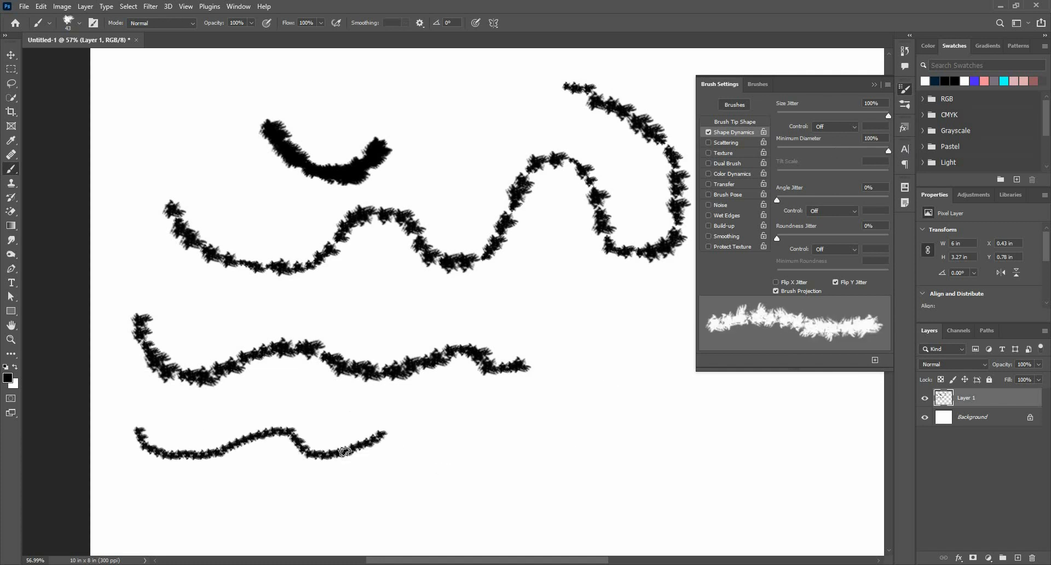
Step: Undo all the Shape Dynamics test strokes on Layer 1
key("ctrl+z")
key("ctrl+z")
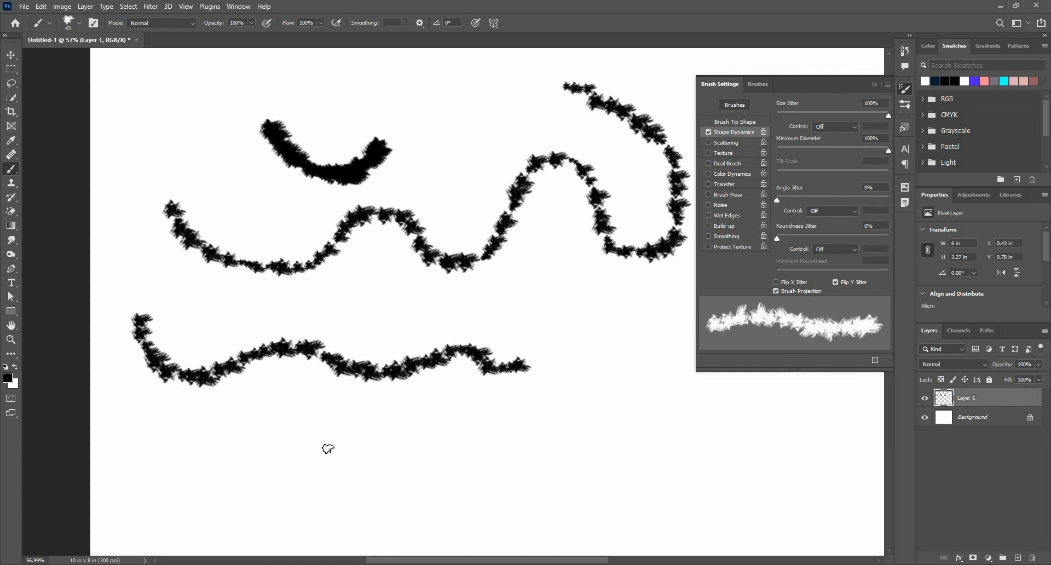
key("ctrl+z")
key("ctrl+z")
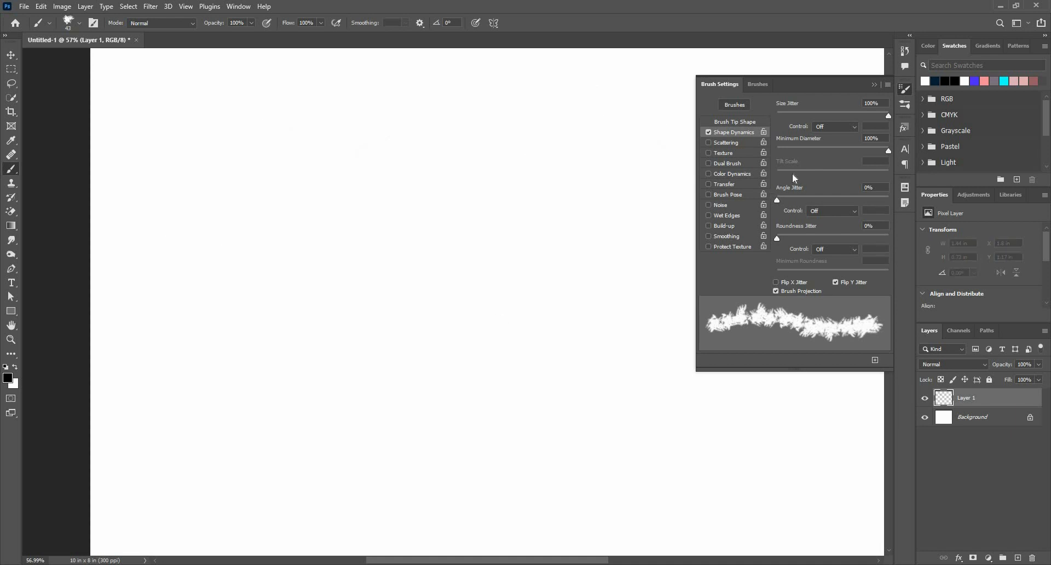
Step: Set the minimum diameter to 0% and angle jitter to 100%, paint a looping test stroke with an enlarged brush and undo it
left_click_drag(887, 151, 764, 150)
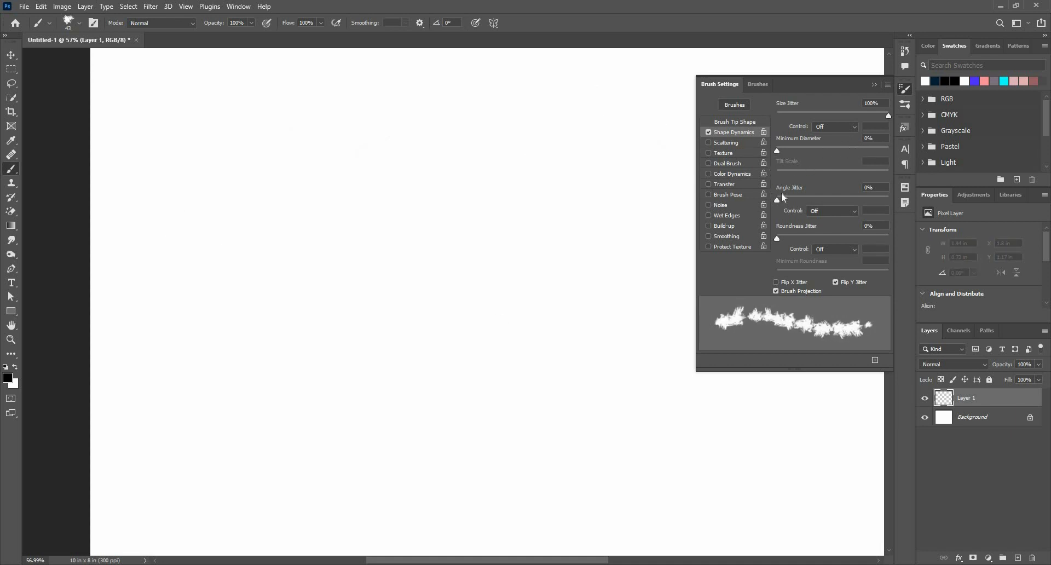
left_click_drag(779, 198, 891, 188)
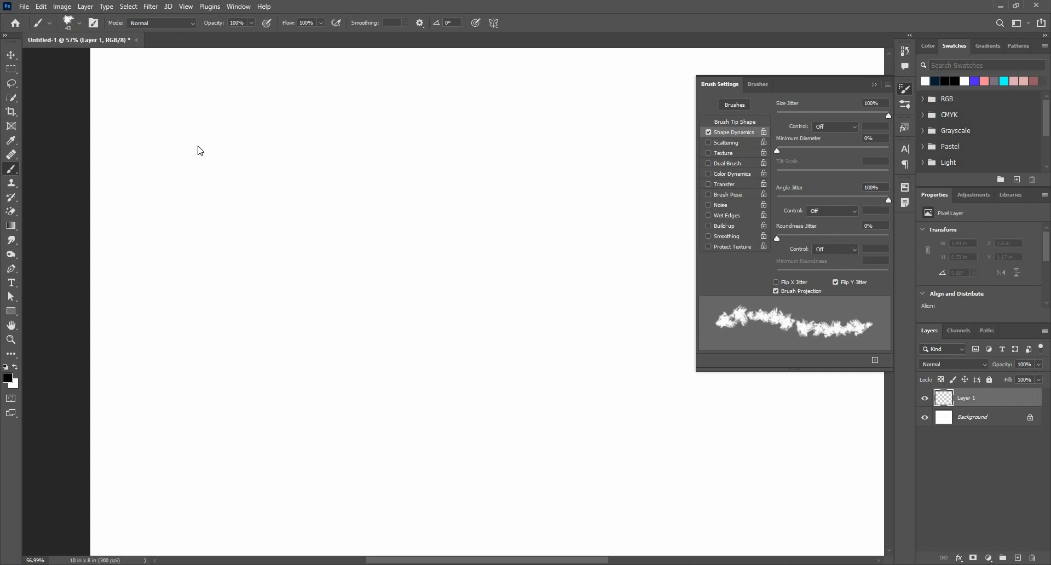
left_click_drag(185, 147, 212, 147)
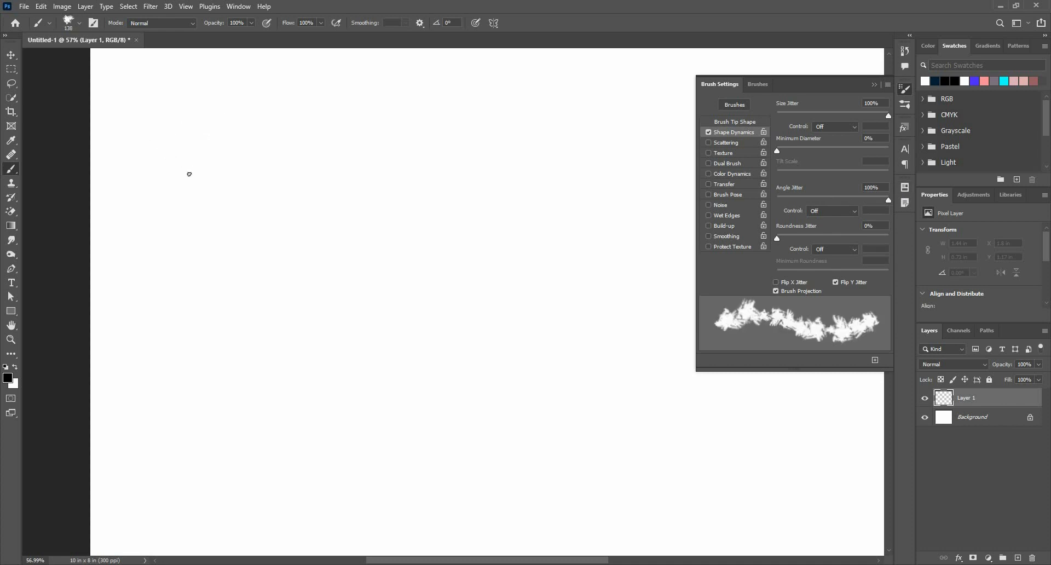
mouse_move(122, 107)
left_mouse_down()
mouse_move(171, 160)
mouse_move(227, 192)
mouse_move(344, 200)
mouse_move(383, 107)
mouse_move(462, 112)
mouse_move(358, 230)
mouse_move(323, 328)
mouse_move(419, 301)
left_mouse_up()
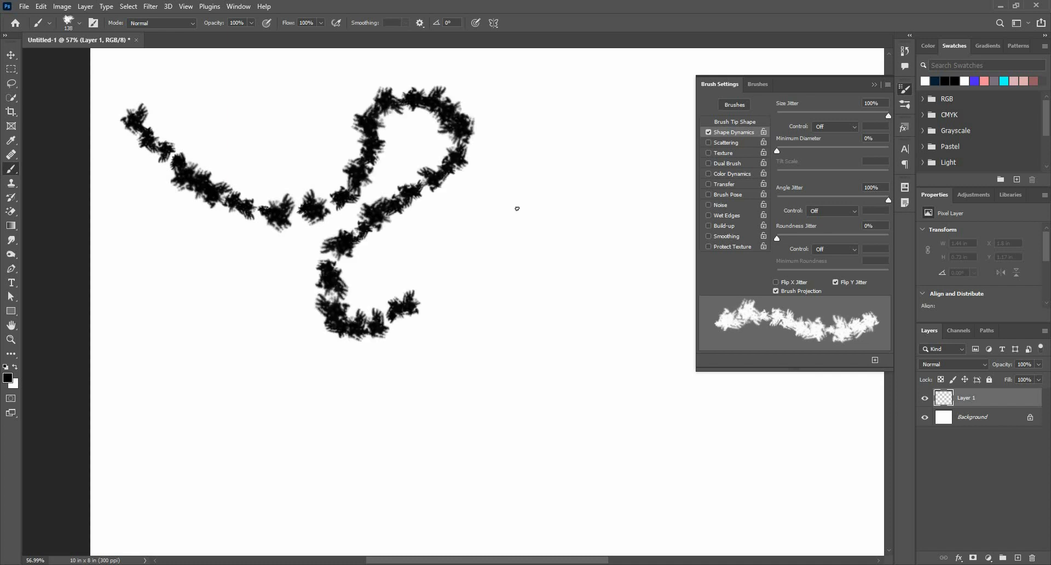
mouse_move(518, 209)
left_mouse_down()
mouse_move(539, 111)
mouse_move(569, 154)
mouse_move(579, 236)
mouse_move(607, 222)
left_mouse_up()
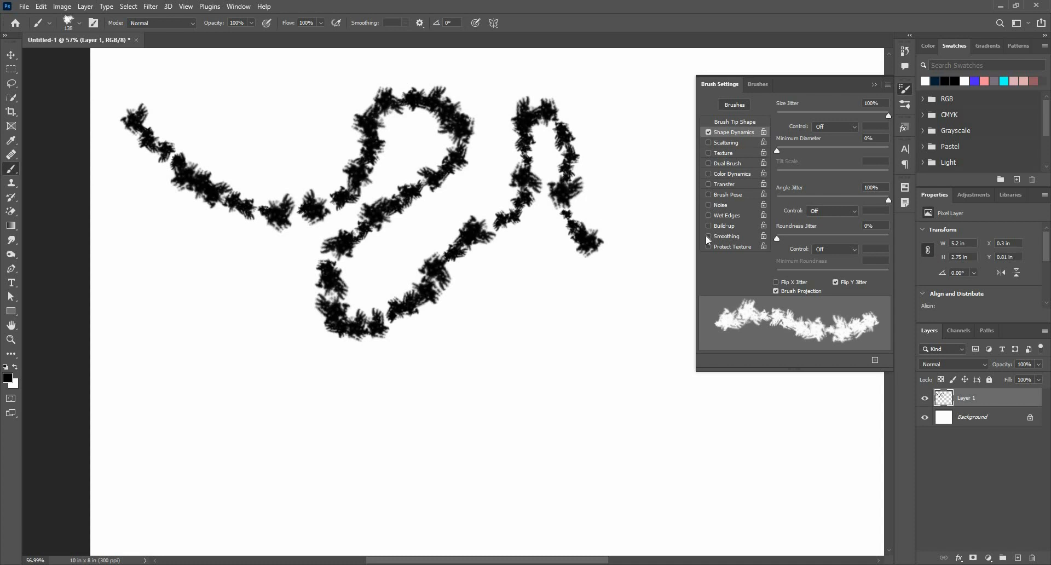
key("ctrl+z")
Step: Set the roundness jitter to 100%, paint a curvy test stroke and undo it
left_click_drag(870, 239, 925, 237)
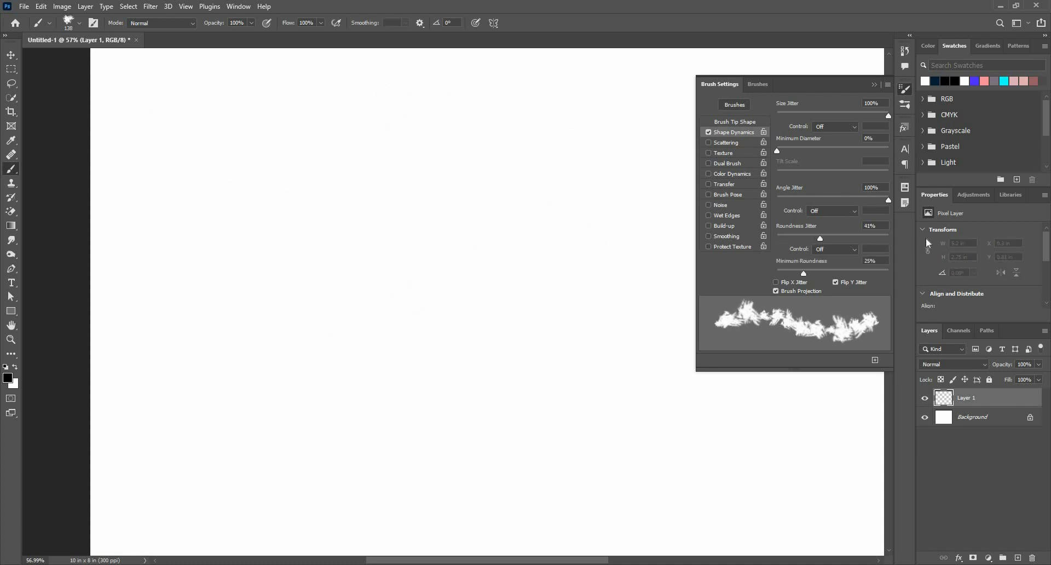
mouse_move(112, 106)
left_mouse_down()
mouse_move(443, 185)
mouse_move(593, 110)
mouse_move(535, 225)
mouse_move(403, 235)
mouse_move(411, 238)
left_mouse_up()
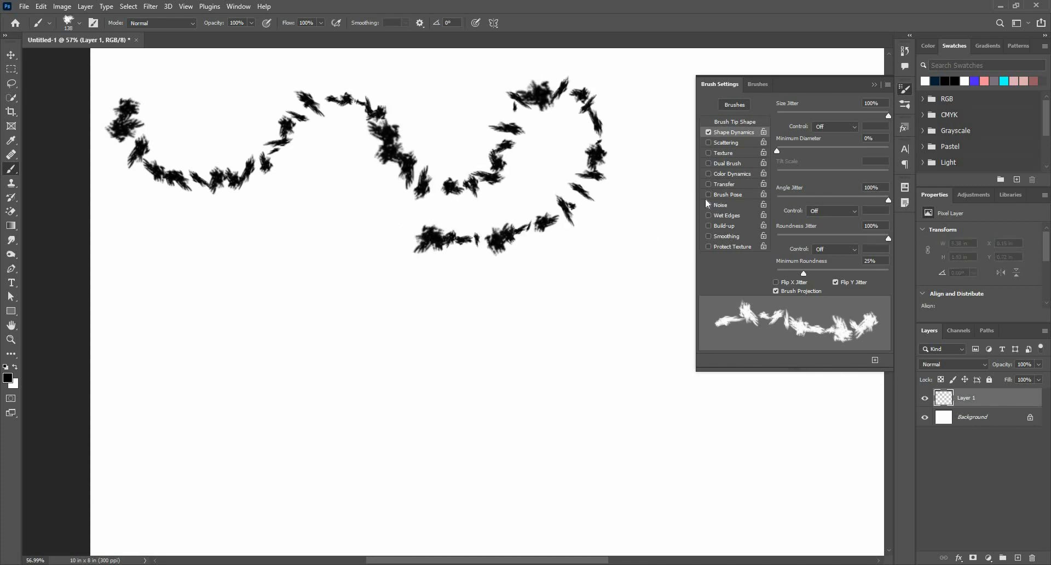
key("ctrl+z")
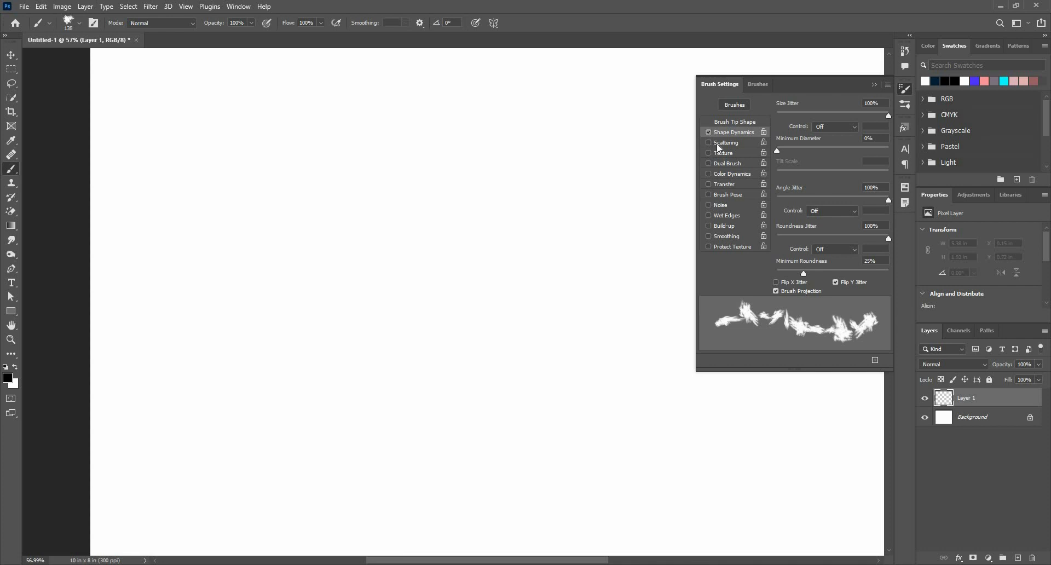
Step: Disable Shape Dynamics, enable Scattering with Scatter at 838% on both axes, and paint scattered marks across the canvas
left_click(719, 144)
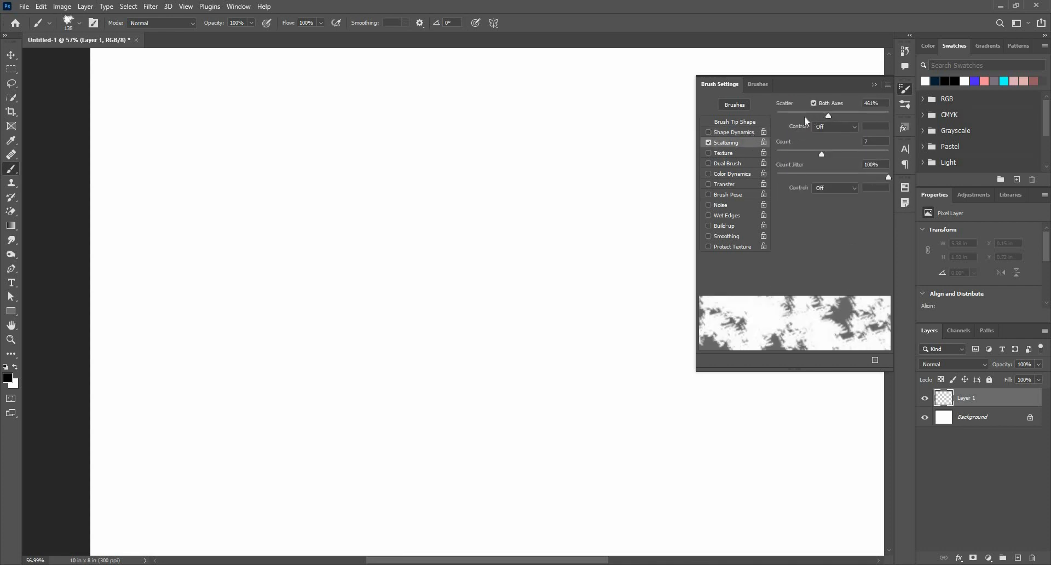
left_click_drag(804, 116, 742, 134)
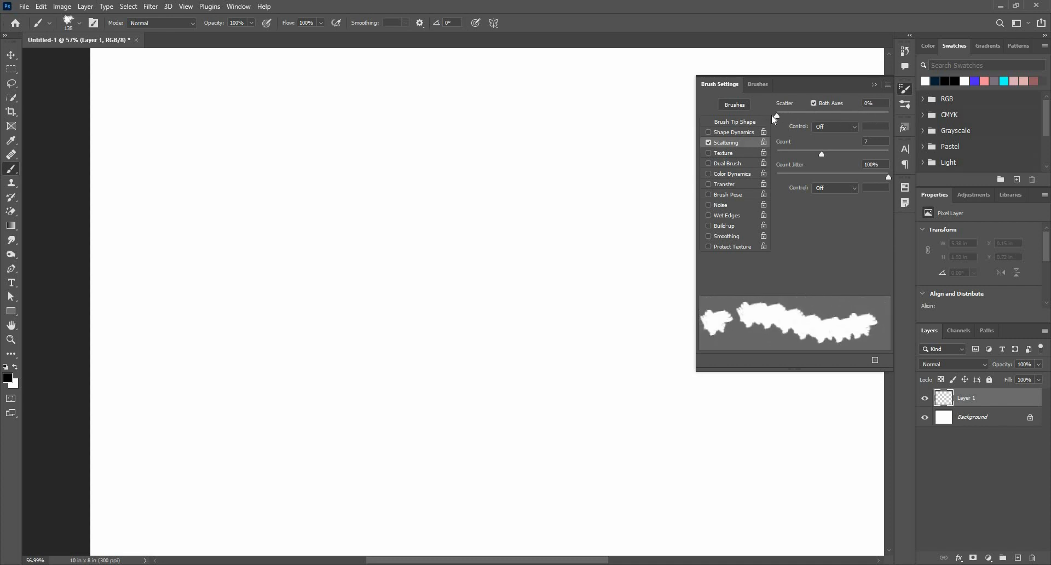
left_click_drag(811, 116, 870, 116)
left_click(422, 238)
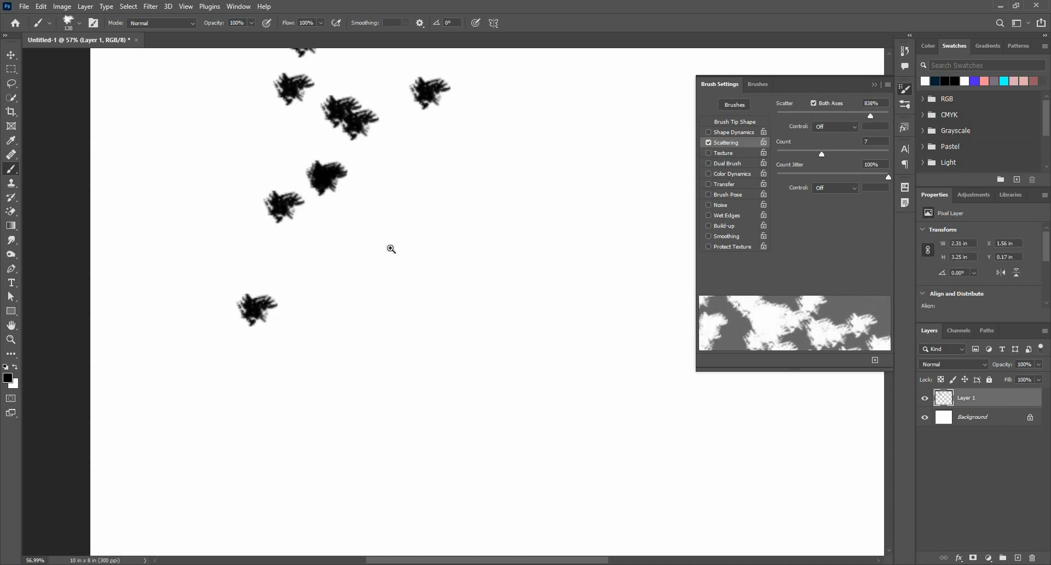
scroll(320, 197, "down", 3)
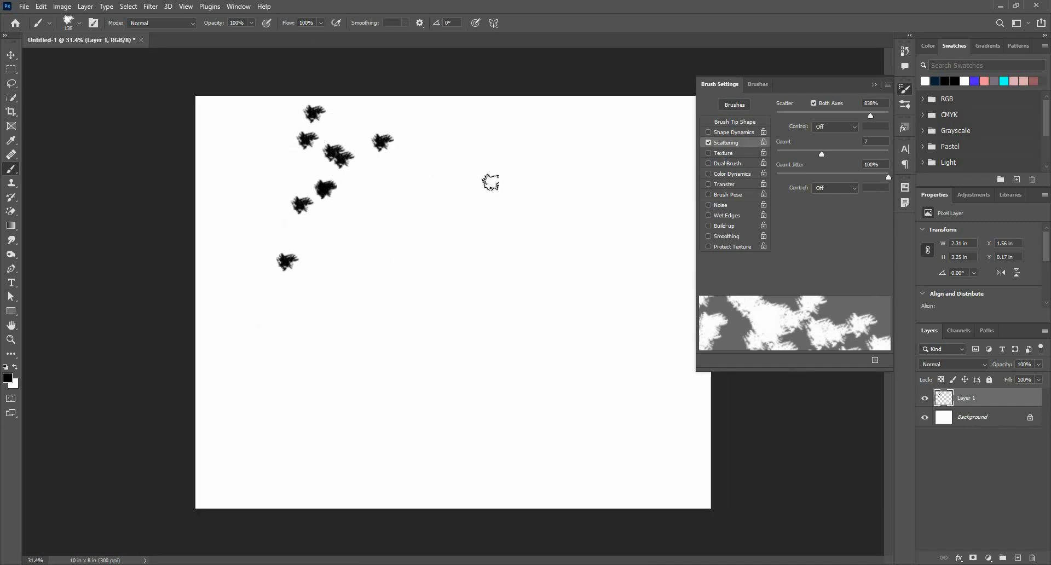
left_click(488, 184)
mouse_move(535, 441)
left_mouse_down()
mouse_move(544, 336)
mouse_move(634, 249)
mouse_move(634, 294)
mouse_move(637, 235)
mouse_move(590, 157)
mouse_move(462, 132)
mouse_move(259, 140)
mouse_move(230, 257)
mouse_move(246, 414)
mouse_move(263, 450)
mouse_move(446, 359)
mouse_move(480, 329)
left_mouse_up()
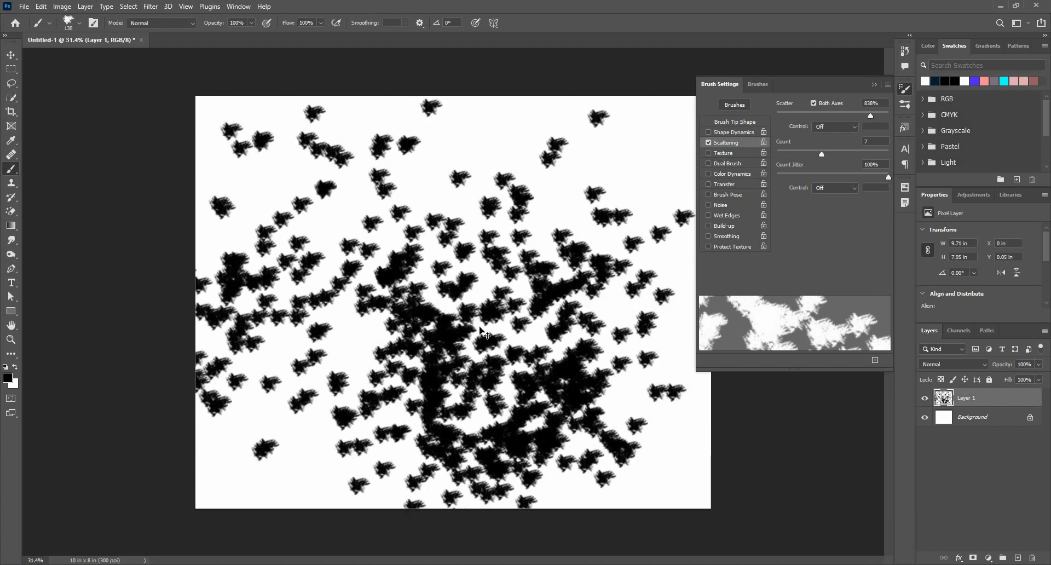
Step: Undo all the scattered test marks on Layer 1 until the canvas is blank
key("ctrl+z")
key("ctrl+z")
key("ctrl+z")
key("ctrl+z")
key("ctrl+z")
key("ctrl+z")
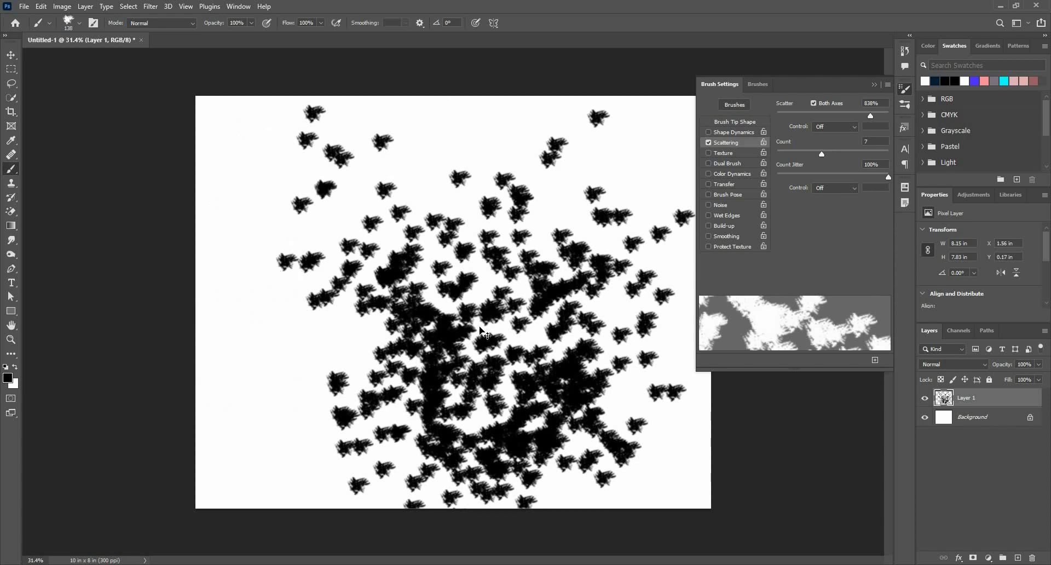
key("ctrl+z")
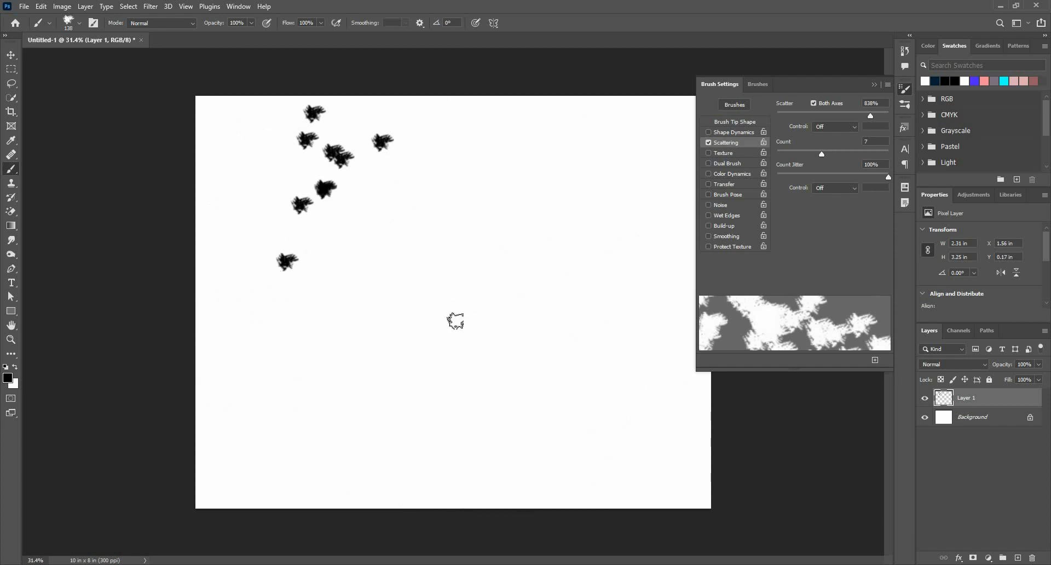
key("ctrl+z")
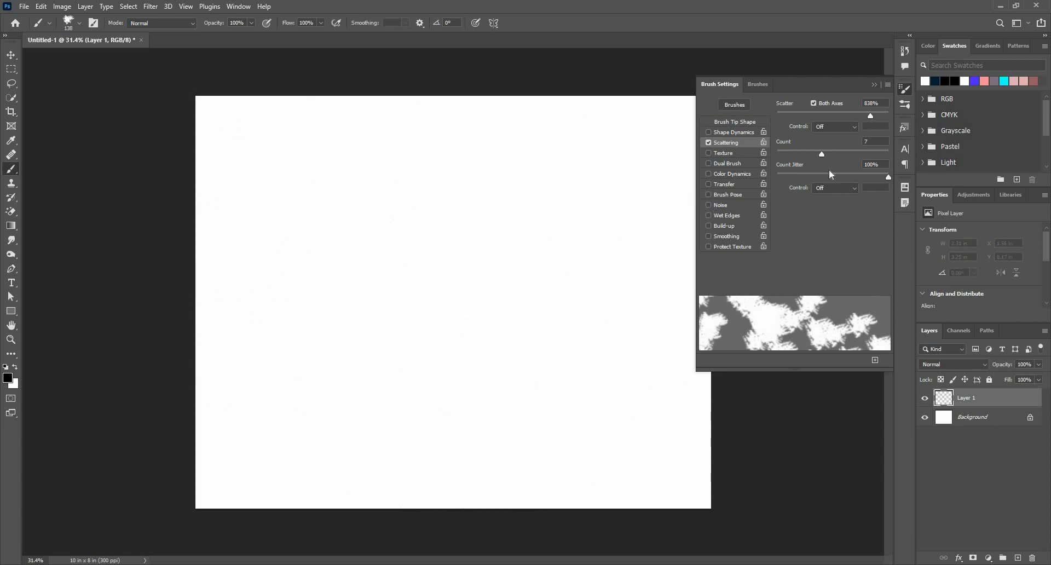
Step: Raise the Scattering count to 16 and stamp several scattered test marks around the canvas
key("ctrl+0")
left_click_drag(823, 153, 893, 154)
left_click(284, 202)
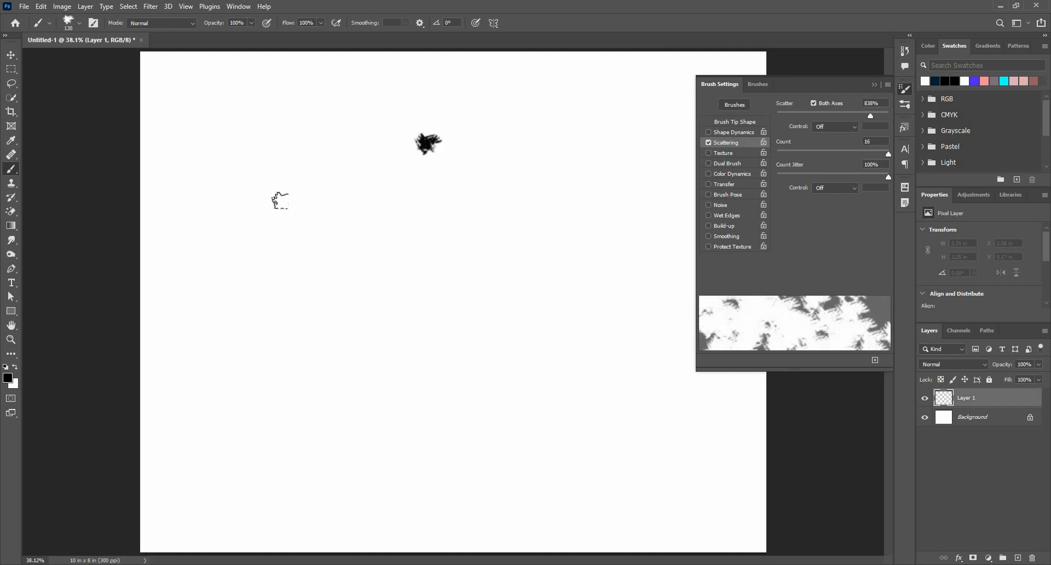
left_click(285, 203)
left_click(285, 219)
left_click(367, 367)
left_click(642, 205)
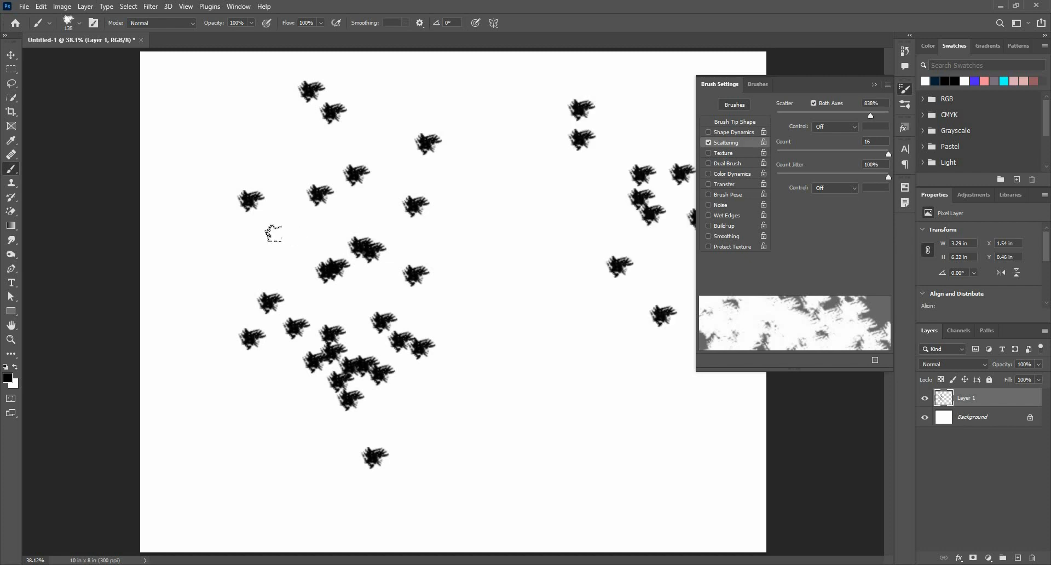
left_click(276, 238)
Step: Undo all the test marks stamped with the count at 16
key("ctrl+z")
key("ctrl+z")
key("ctrl+z")
key("ctrl+z")
key("ctrl+z")
key("ctrl+z")
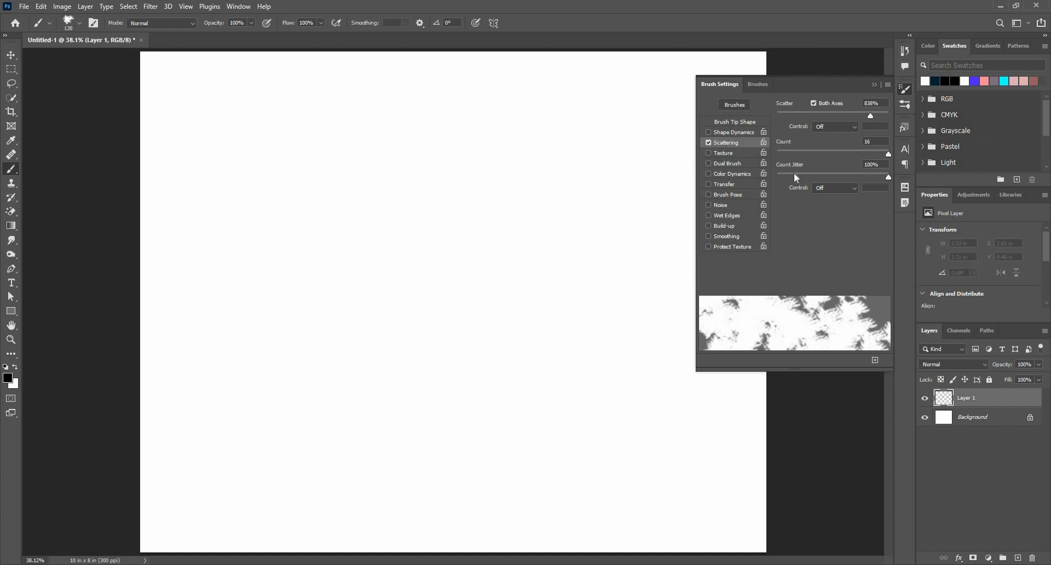
Step: Stamp another set of scattered single marks at five separate spots on the canvas, keeping the count jitter at 100%
mouse_move(750, 186)
left_mouse_down()
mouse_move(932, 185)
mouse_move(758, 185)
left_mouse_up()
left_click(176, 126)
left_click(429, 157)
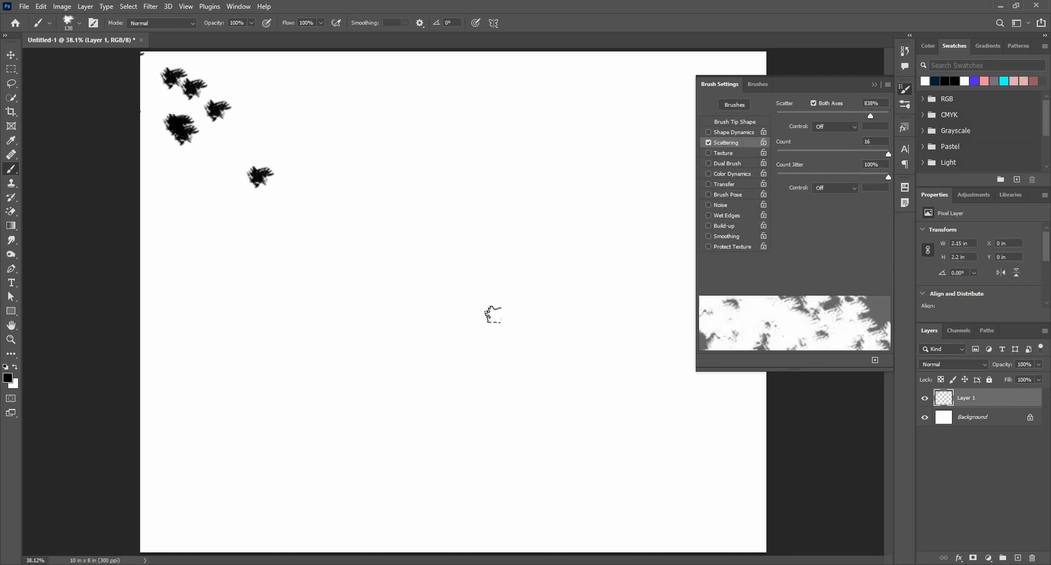
left_click(276, 365)
left_click(447, 434)
left_click(567, 152)
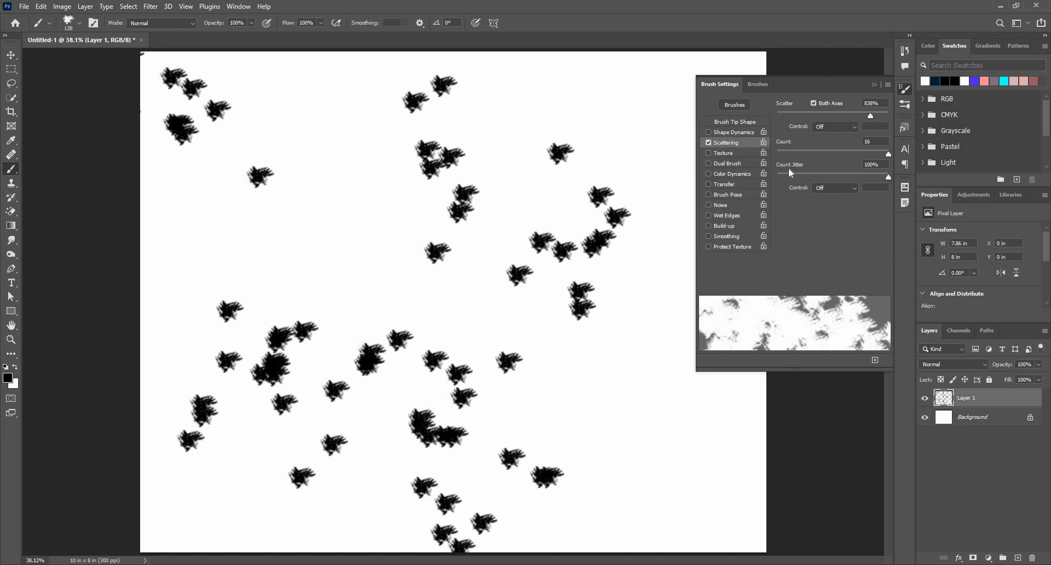
Step: Undo the second set of scattered marks on Layer 1
key("ctrl+z")
key("ctrl+z")
key("ctrl+z")
key("ctrl+z")
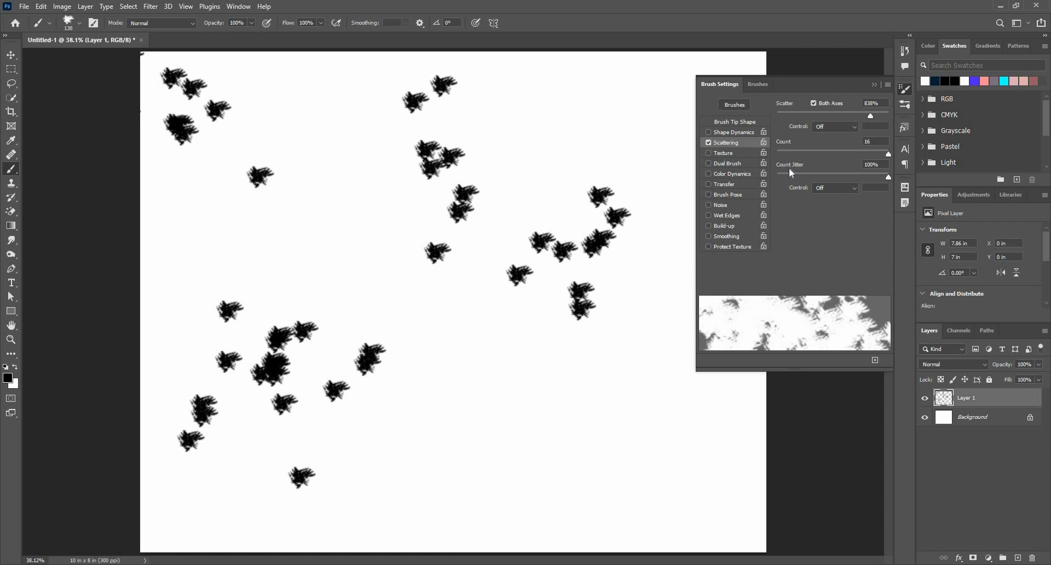
key("ctrl+z")
key("ctrl+z")
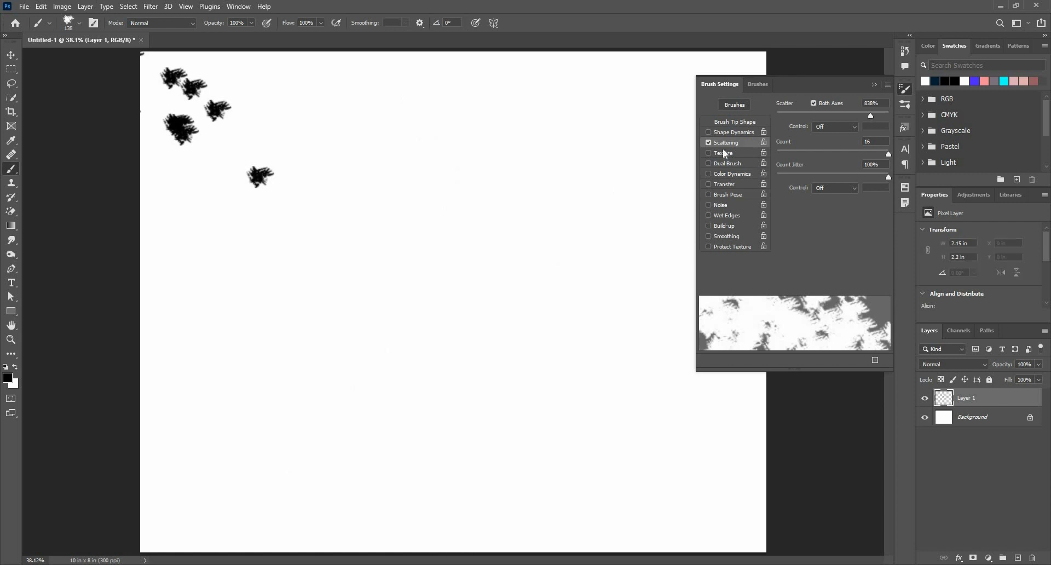
key("ctrl+z")
Step: Disable Scattering, enable Texture and reduce the brush tip's spacing to 1%
left_click(708, 142)
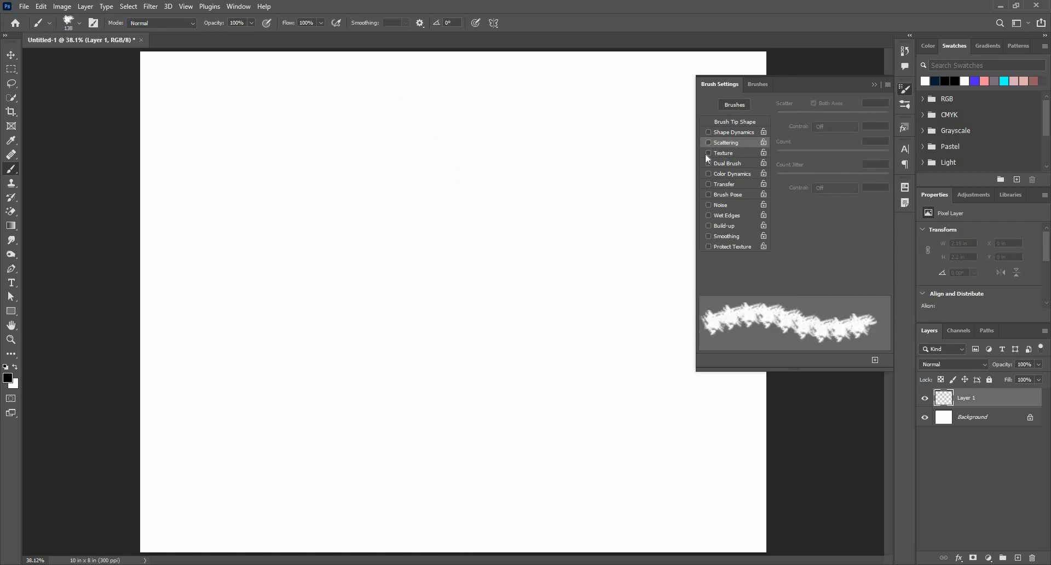
left_click(708, 153)
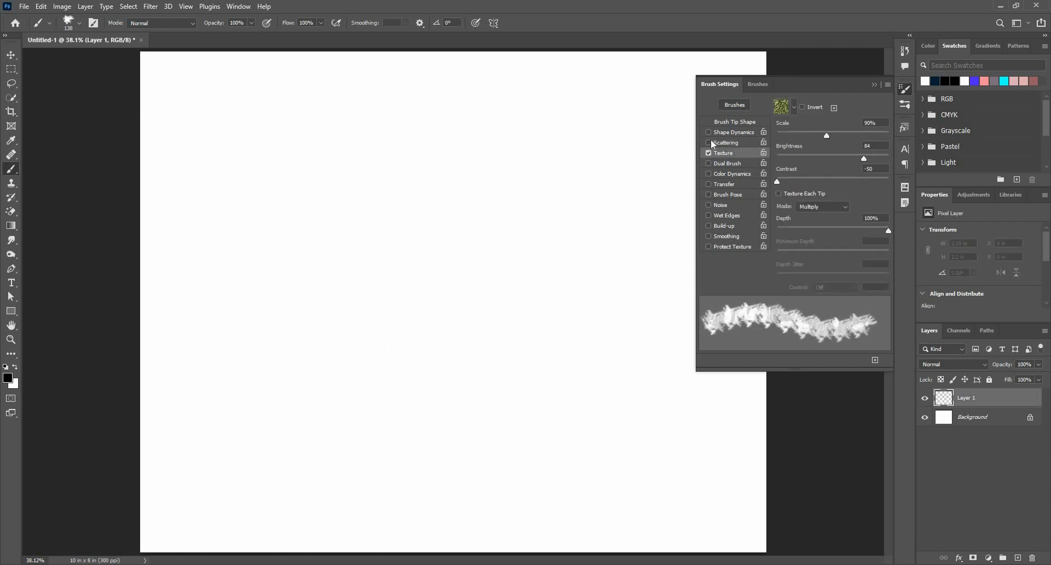
left_click(734, 122)
left_click_drag(814, 271, 760, 280)
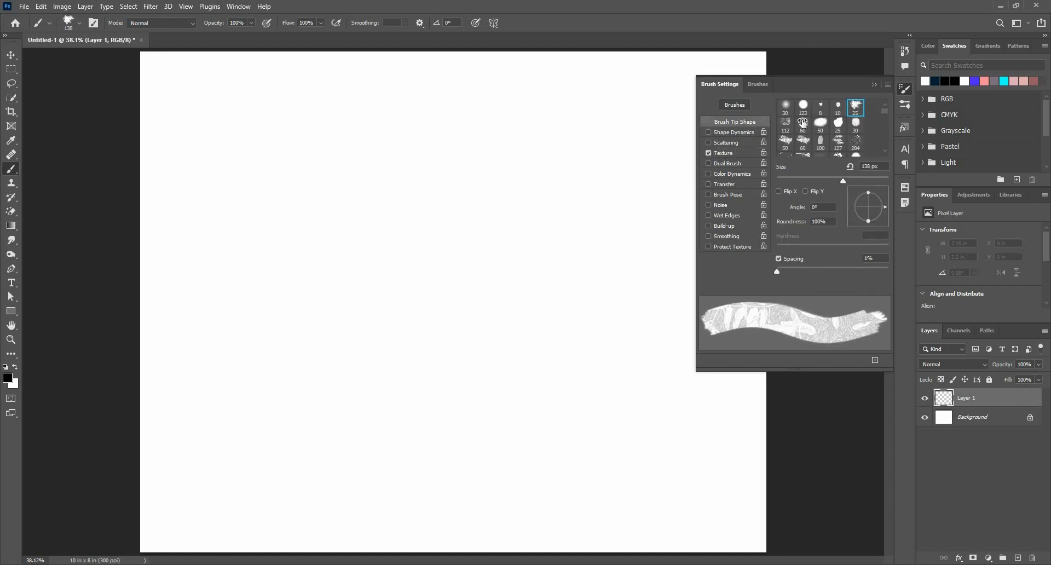
Step: Return to the Texture settings, enlarge the brush to about 421 px and stamp one textured test mark
left_click(725, 152)
right_click(366, 201, "alt")
left_click_drag(366, 201, 395, 200)
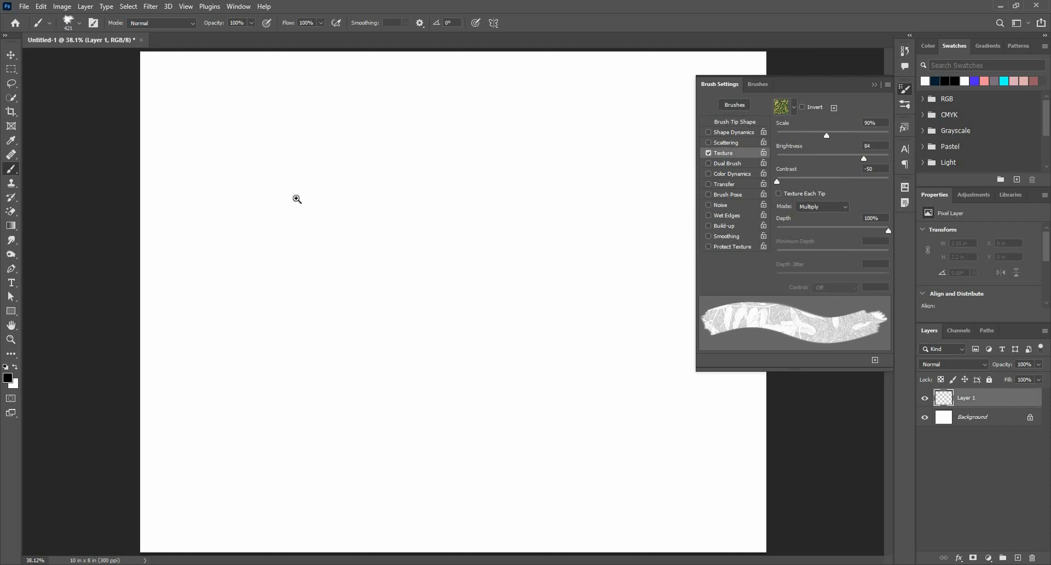
left_click(296, 158)
mouse_move(291, 170)
left_mouse_down()
mouse_move(367, 142)
mouse_move(363, 295)
left_mouse_up()
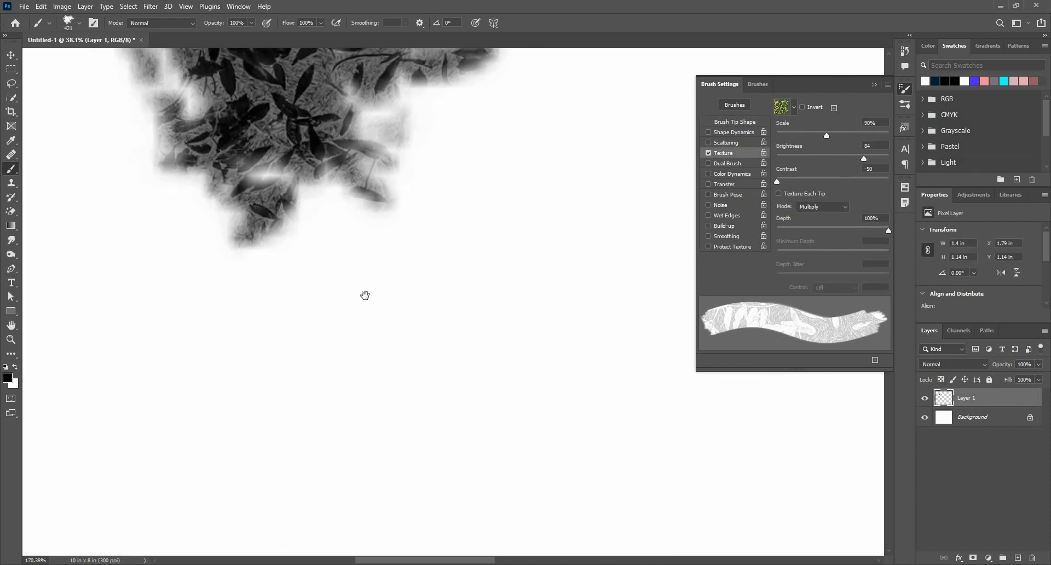
key("ctrl+minus")
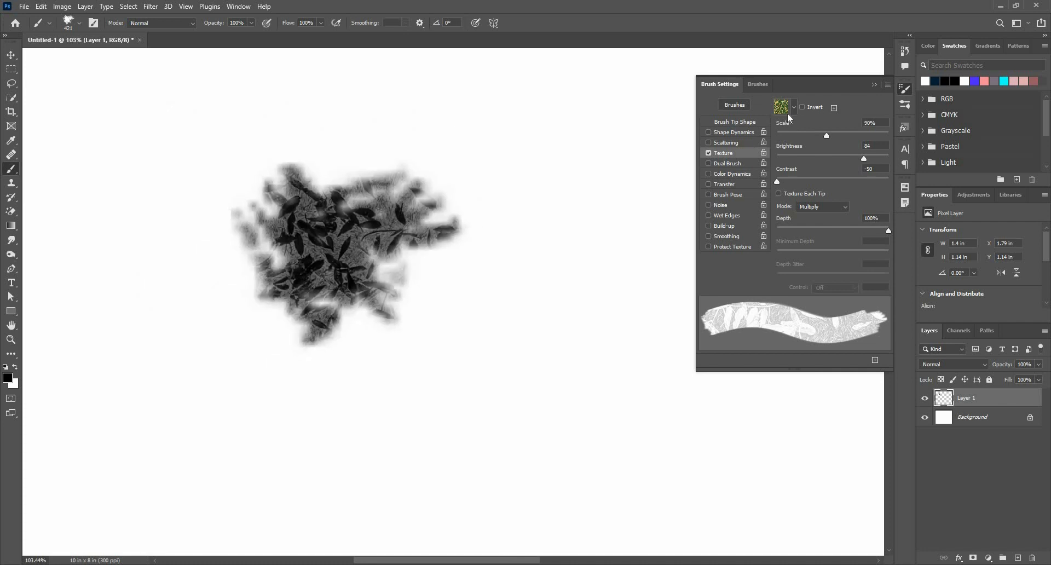
Step: Choose the first pattern of the Trees group as the brush texture
left_click(793, 109)
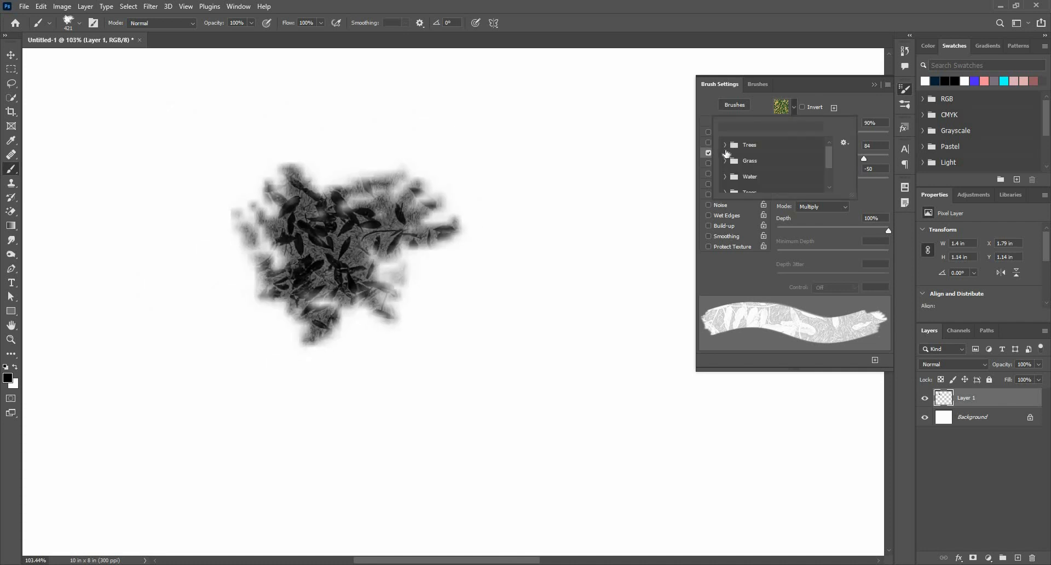
left_click(724, 145)
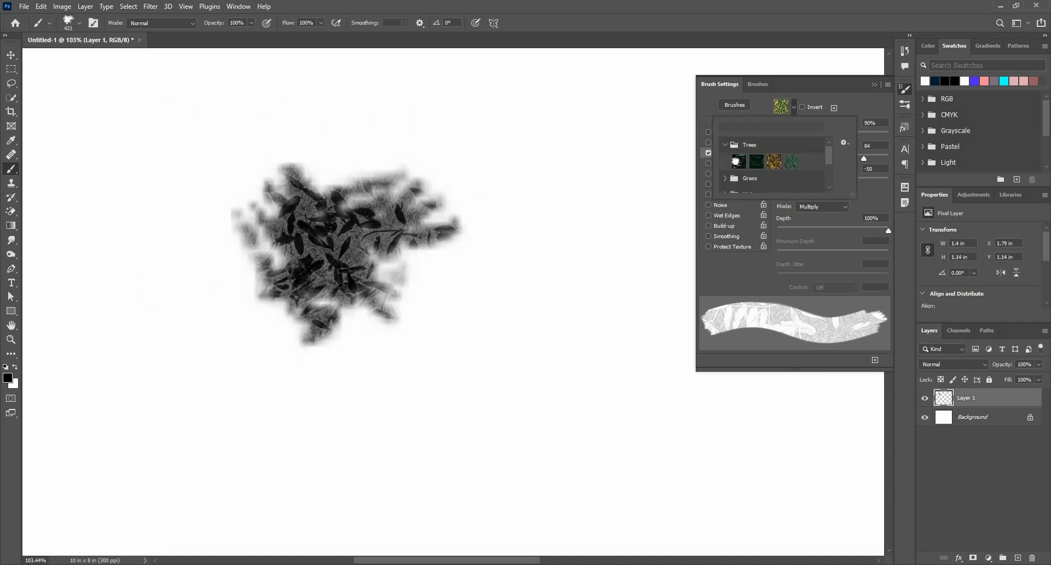
double_click(739, 161)
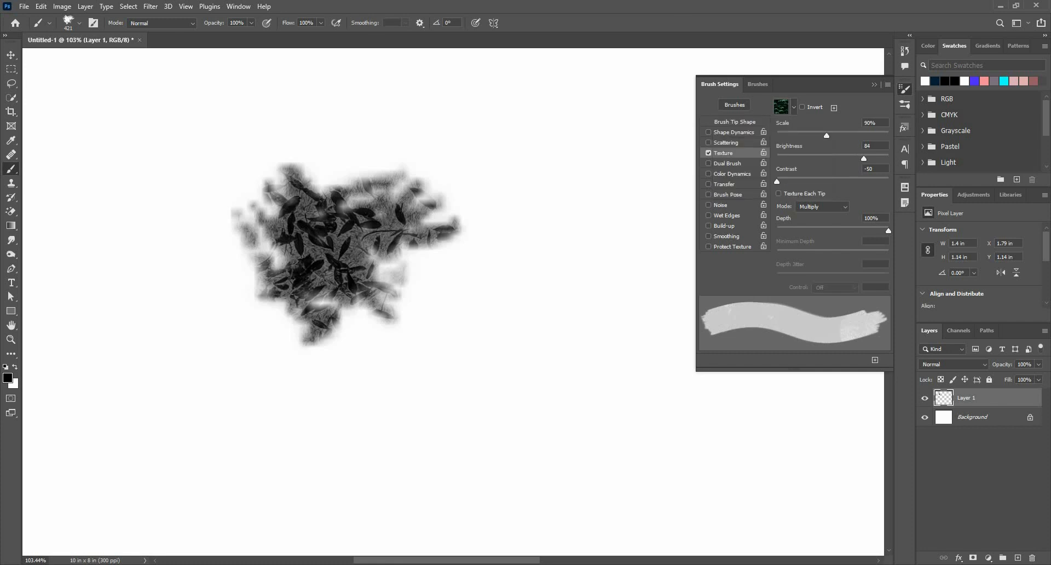
Step: Stamp a mark and paint wide zigzag test strokes with the Trees texture beside the first mark
left_click(547, 189)
scroll(562, 313, "down", 5)
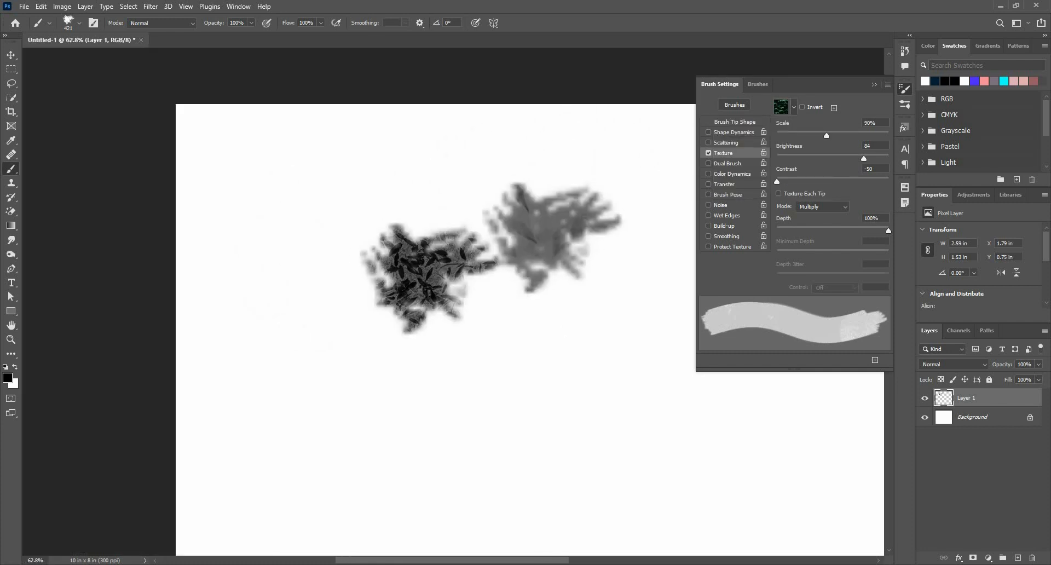
mouse_move(540, 219)
left_mouse_down()
mouse_move(548, 238)
mouse_move(637, 267)
mouse_move(579, 180)
left_mouse_up()
left_click_drag(666, 196, 482, 150)
mouse_move(485, 150)
left_mouse_down()
mouse_move(676, 205)
mouse_move(648, 90)
left_mouse_up()
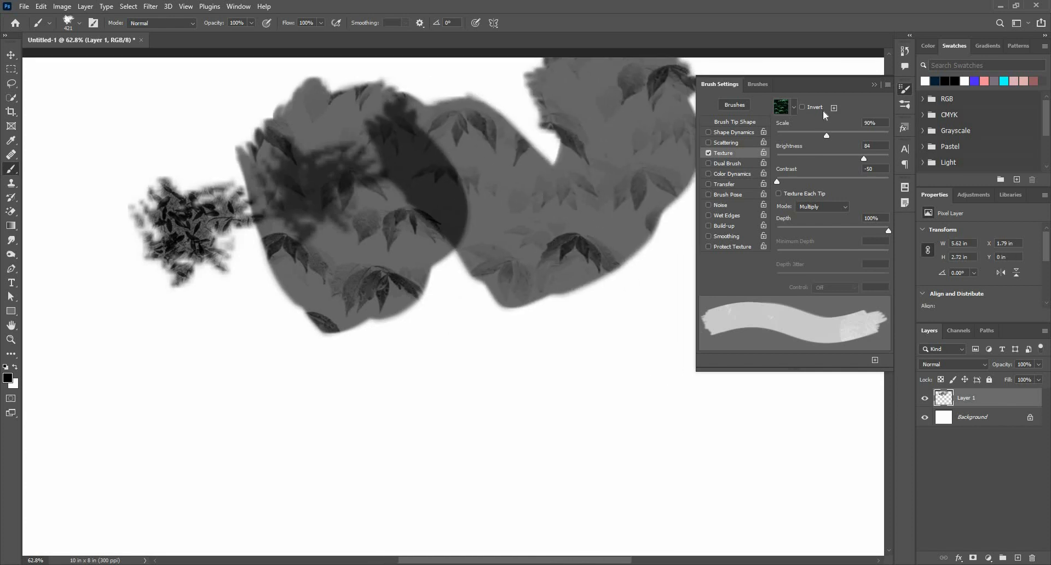
Step: Invert the brush texture, then stamp a mark and paint a test stroke below the earlier ones
left_click(803, 107)
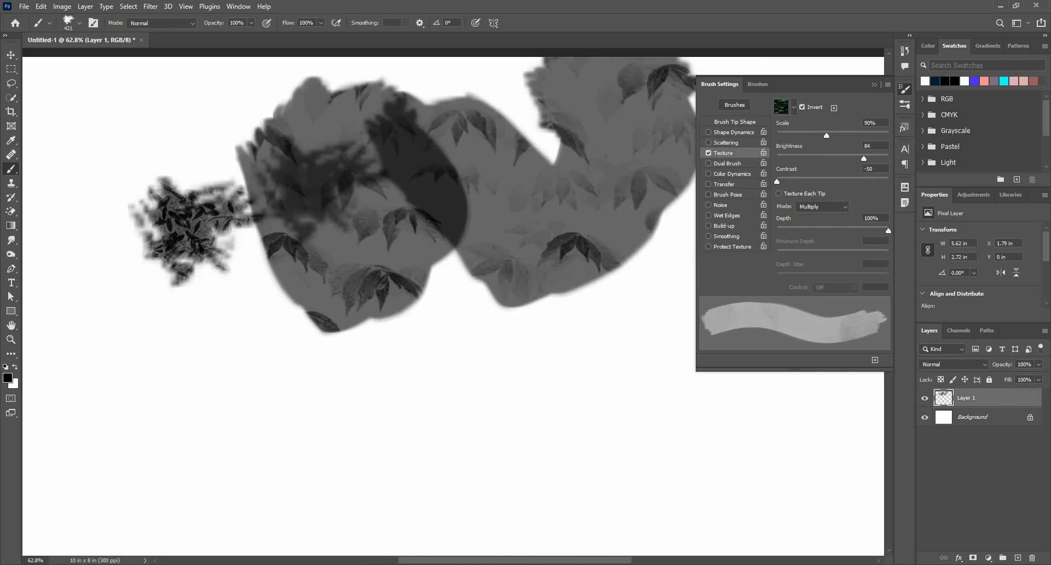
left_click_drag(613, 214, 826, 110)
left_click(377, 298)
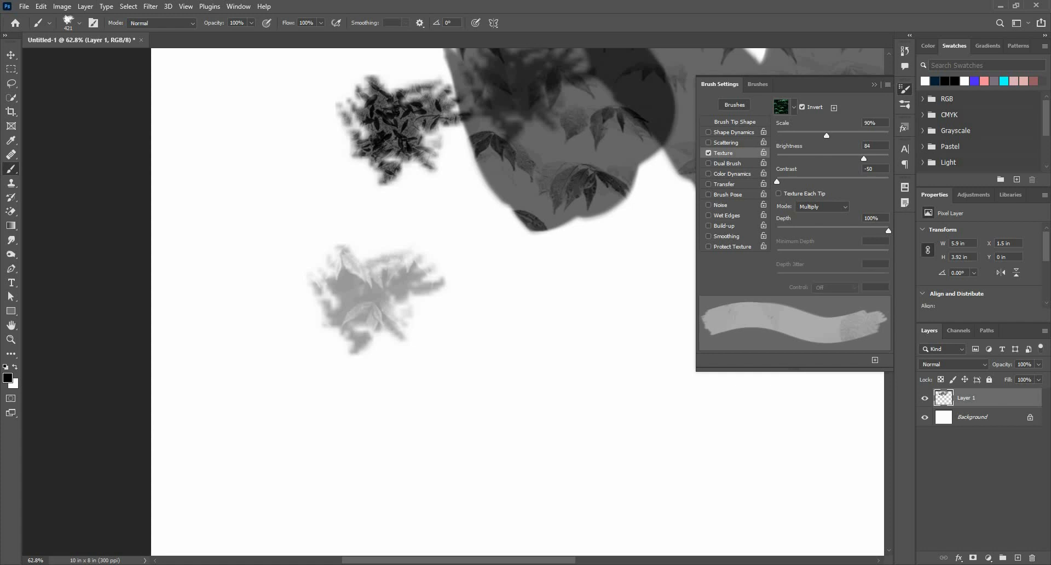
mouse_move(372, 301)
left_mouse_down()
mouse_move(430, 361)
mouse_move(337, 236)
mouse_move(273, 263)
mouse_move(318, 246)
mouse_move(300, 194)
left_mouse_up()
scroll(372, 321, "down", 4)
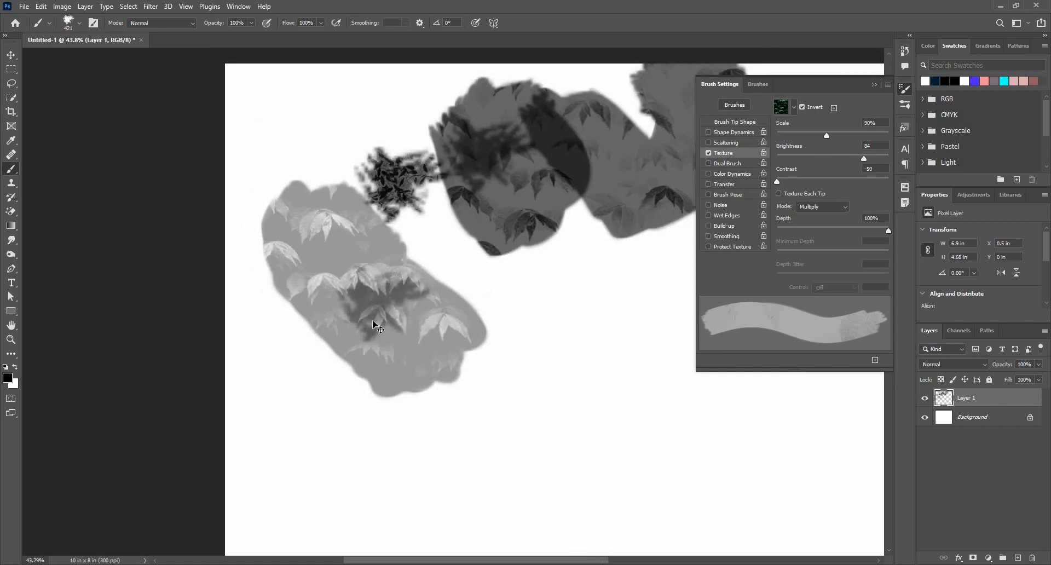
Step: Undo all the texture test strokes on Layer 1
key("ctrl+z")
key("ctrl+z")
key("ctrl+z")
key("ctrl+z")
key("ctrl+z")
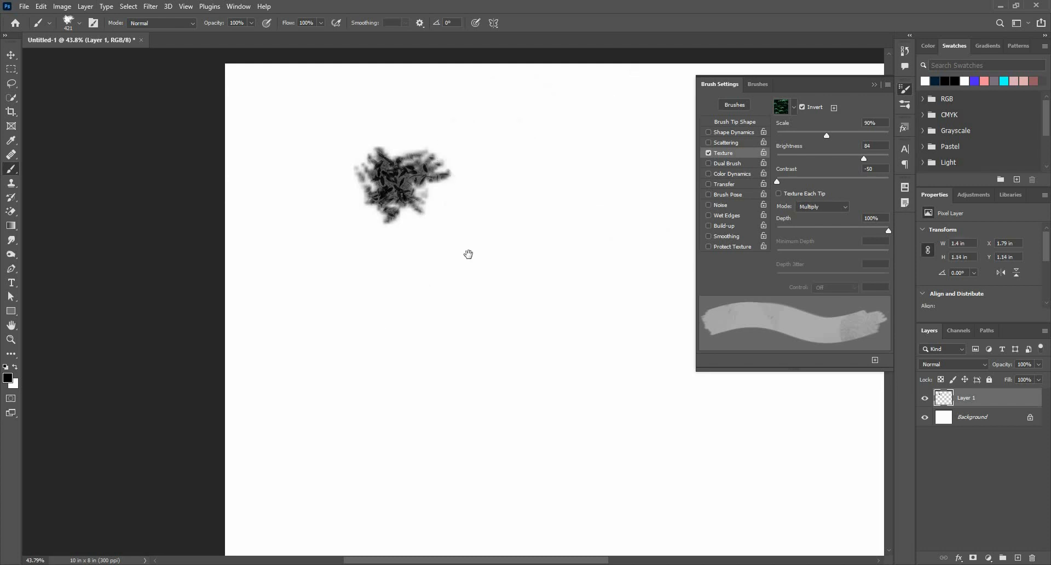
key("ctrl+z")
Step: Set the texture scale to 5%, stamp a mark and paint a wide test stroke
scroll(423, 262, "up", 2)
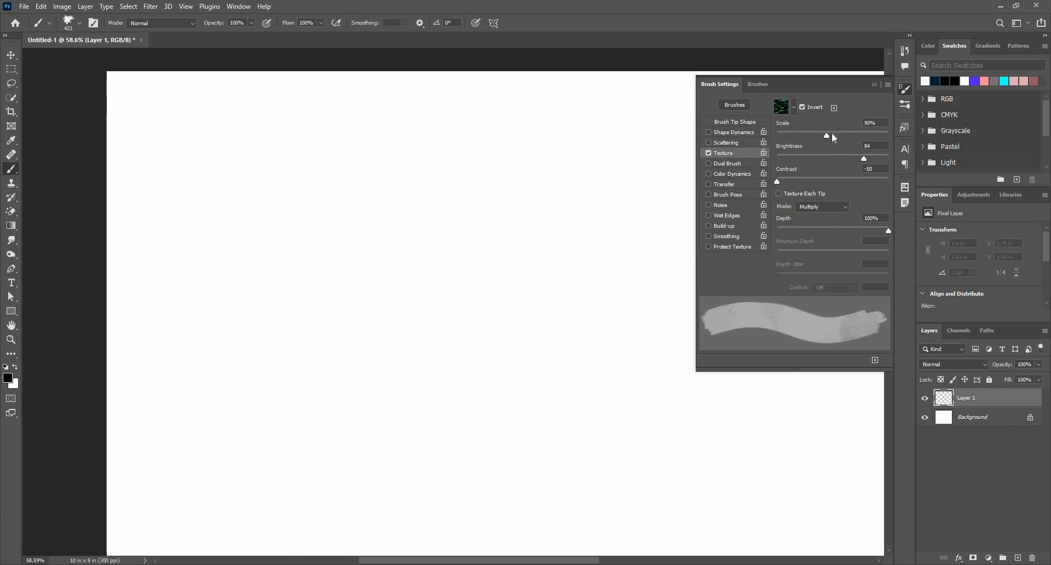
mouse_move(860, 133)
left_mouse_down()
mouse_move(872, 130)
mouse_move(776, 144)
left_mouse_up()
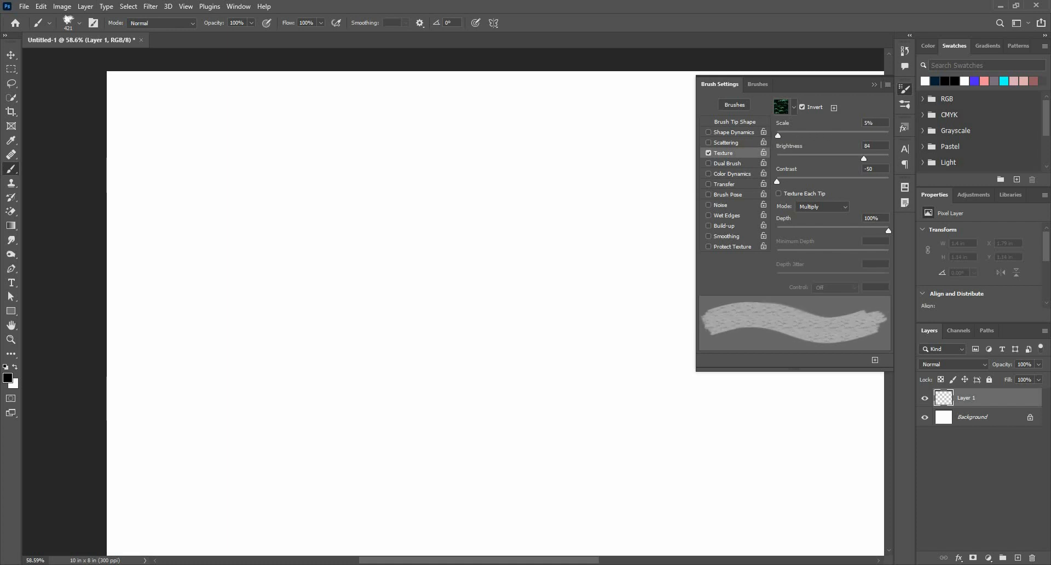
left_click(184, 241)
scroll(250, 269, "up", 4)
mouse_move(202, 228)
left_mouse_down()
mouse_move(381, 288)
mouse_move(464, 276)
left_mouse_up()
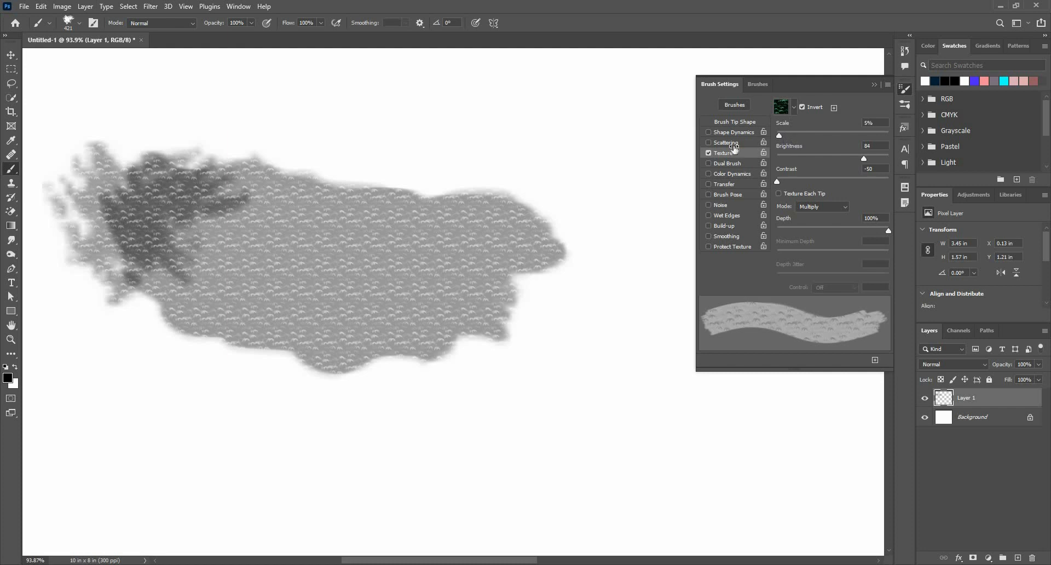
Step: Set the texture scale to 37% and the brightness to 150, stamping a test mark after each change
left_click_drag(734, 149, 751, 148)
left_click(473, 147)
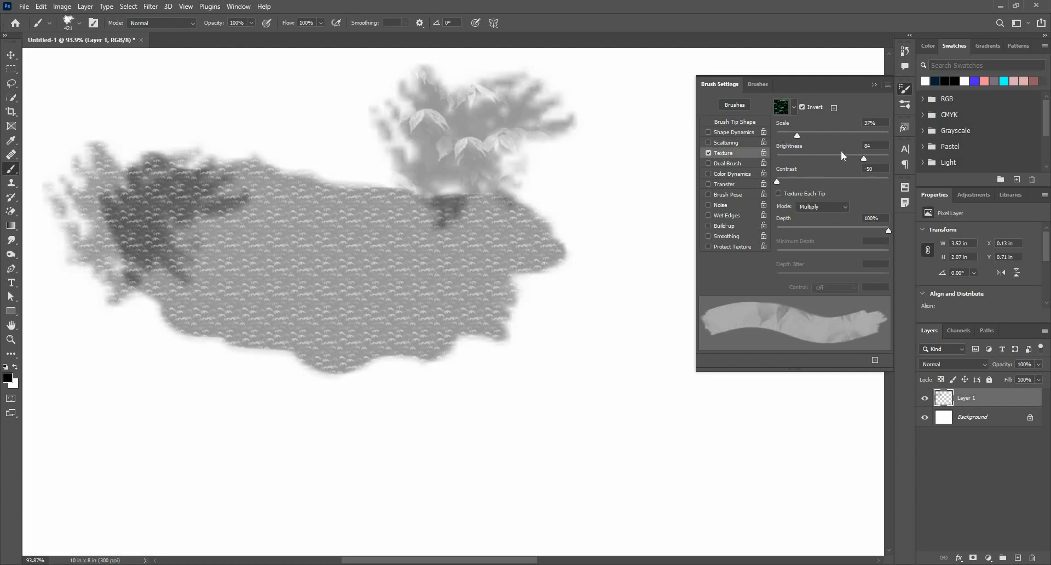
left_click_drag(865, 159, 898, 159)
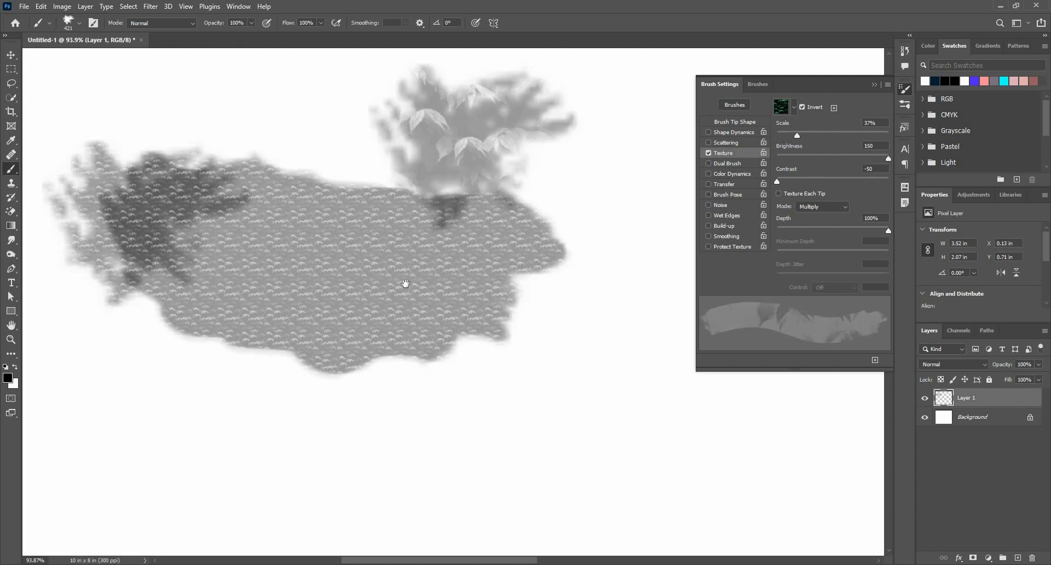
scroll(301, 214, "down", 3)
left_click(394, 342)
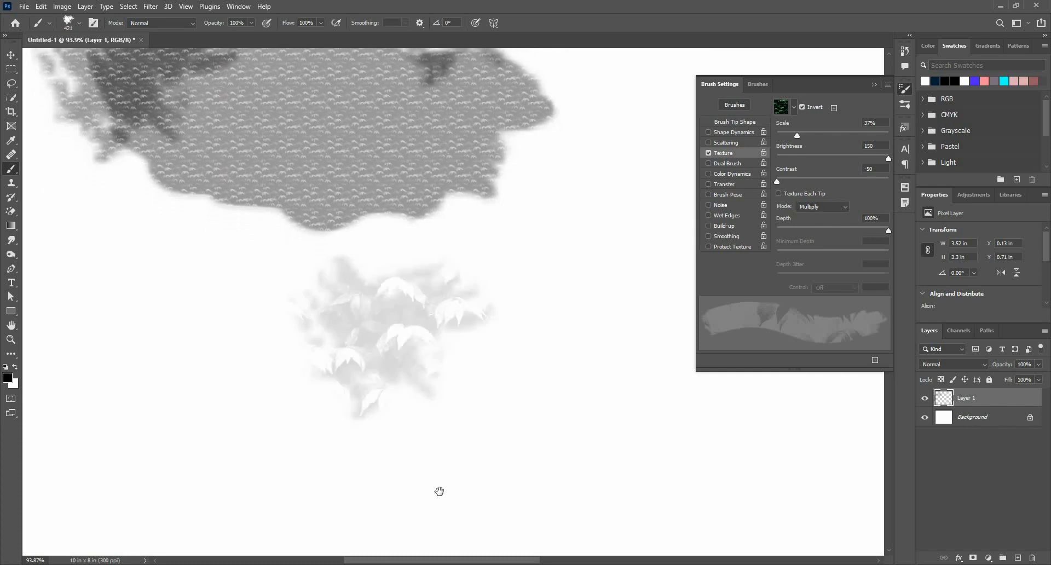
Step: Lower the texture brightness to -49 and stamp test marks on both sides of the faint one
mouse_move(828, 159)
left_mouse_down()
mouse_move(775, 160)
mouse_move(828, 158)
mouse_move(775, 158)
mouse_move(812, 159)
left_mouse_up()
left_click(584, 323)
left_click(183, 383)
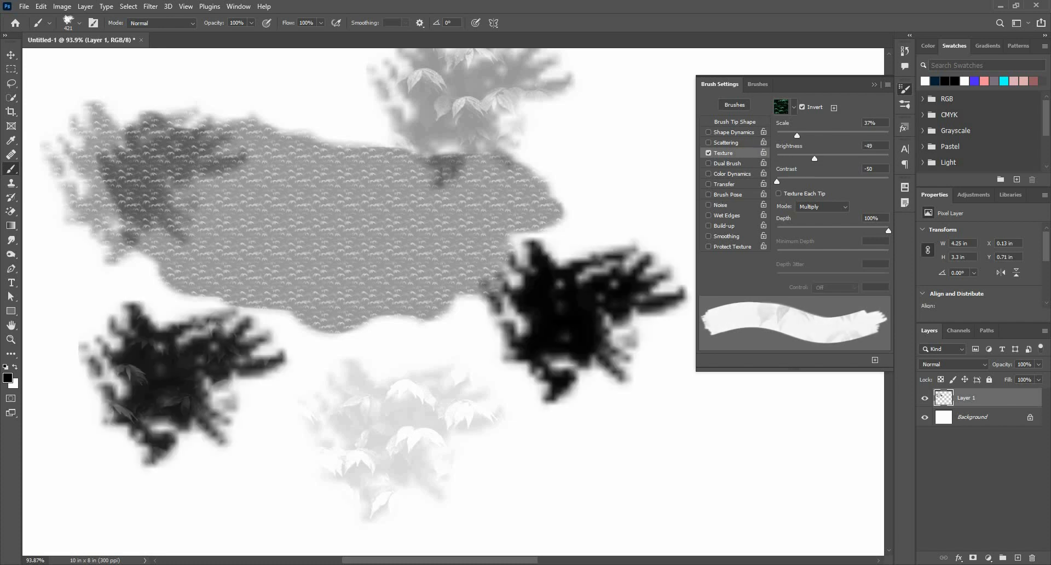
Step: Enlarge the brush to about 743 px, stamp one large textured mark and undo the brightness test marks
left_click_drag(373, 244, 285, 268)
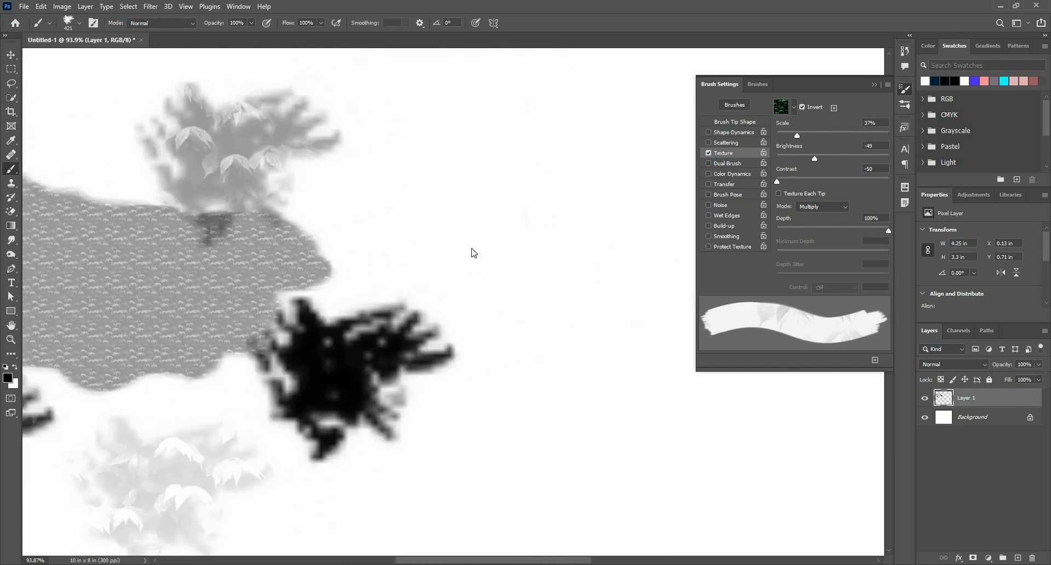
left_click_drag(388, 247, 471, 247)
left_click(493, 185)
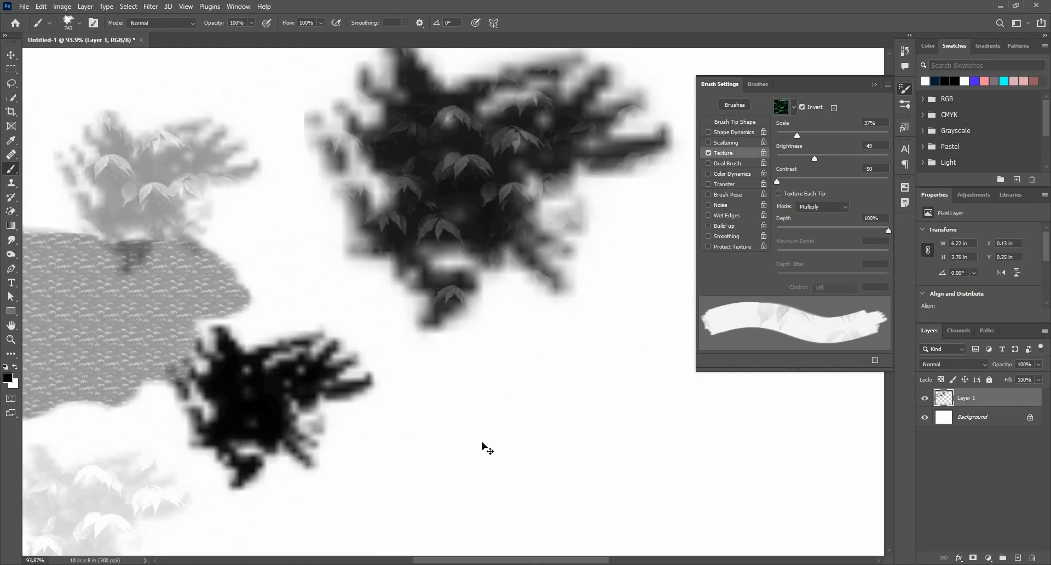
key("ctrl+z")
key("ctrl+z")
key("ctrl+z")
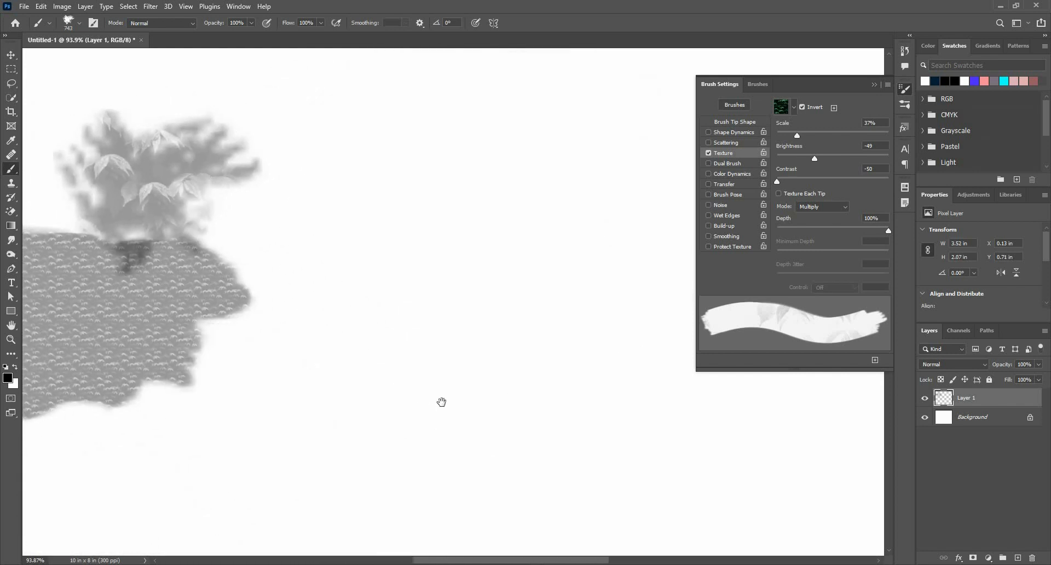
Step: Undo the faint mark, set the texture contrast to -8, stamp a large mark and undo it after a close look
left_click_drag(441, 402, 613, 448)
key("ctrl+z")
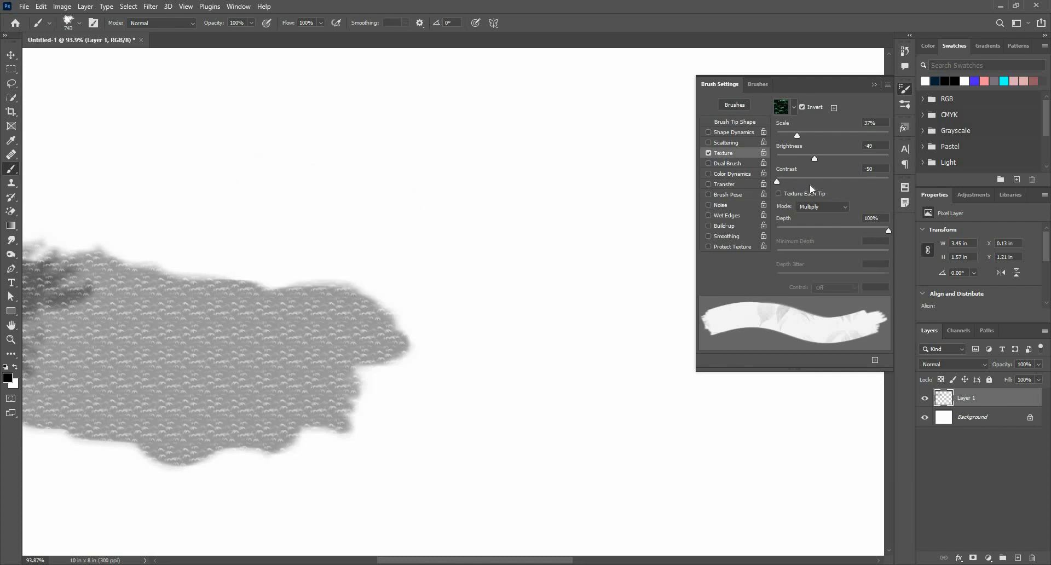
mouse_move(778, 181)
left_mouse_down()
mouse_move(844, 186)
mouse_move(808, 196)
left_mouse_up()
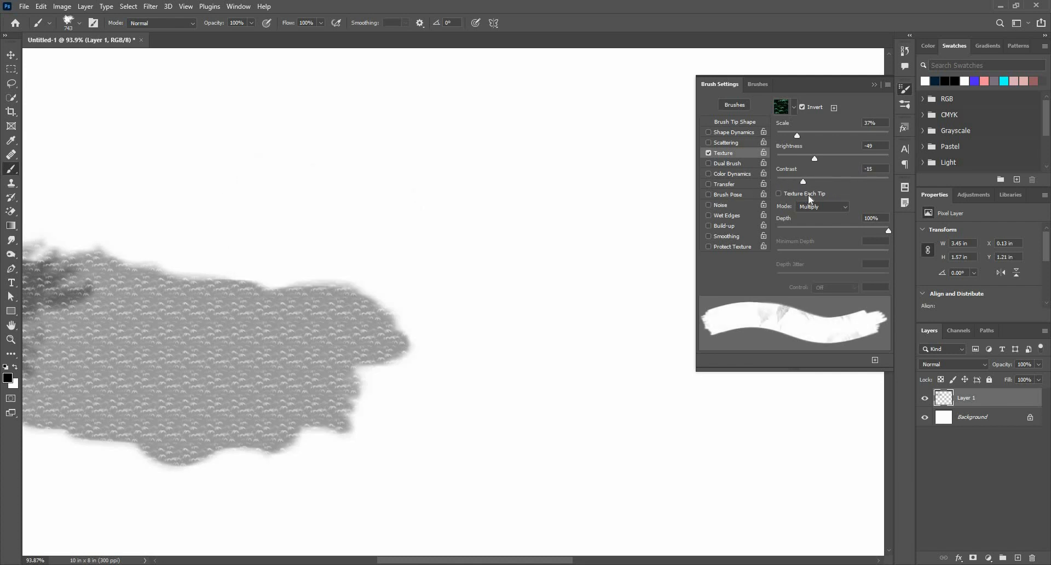
left_click(425, 137)
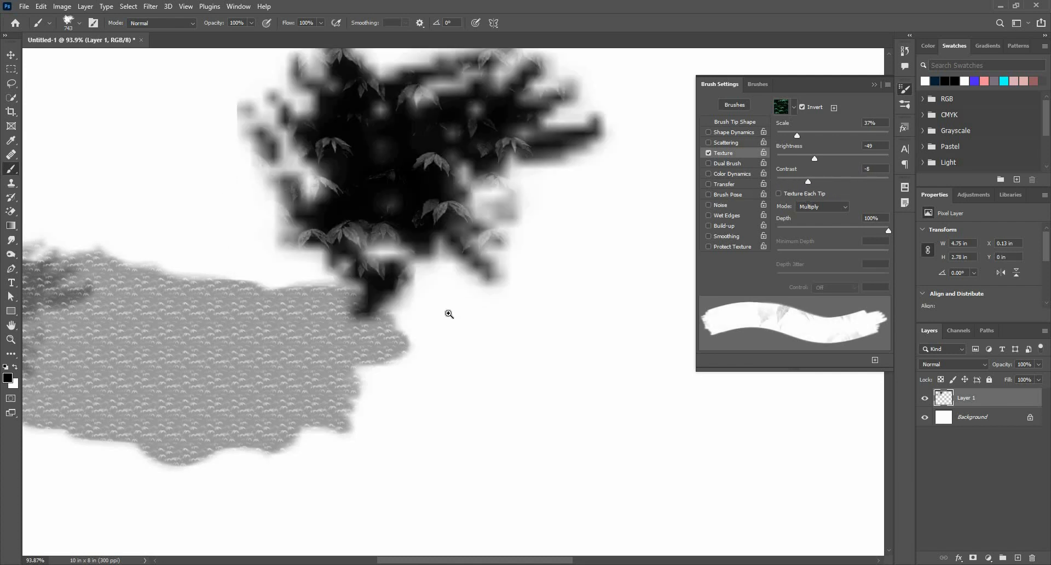
left_click_drag(482, 318, 449, 328)
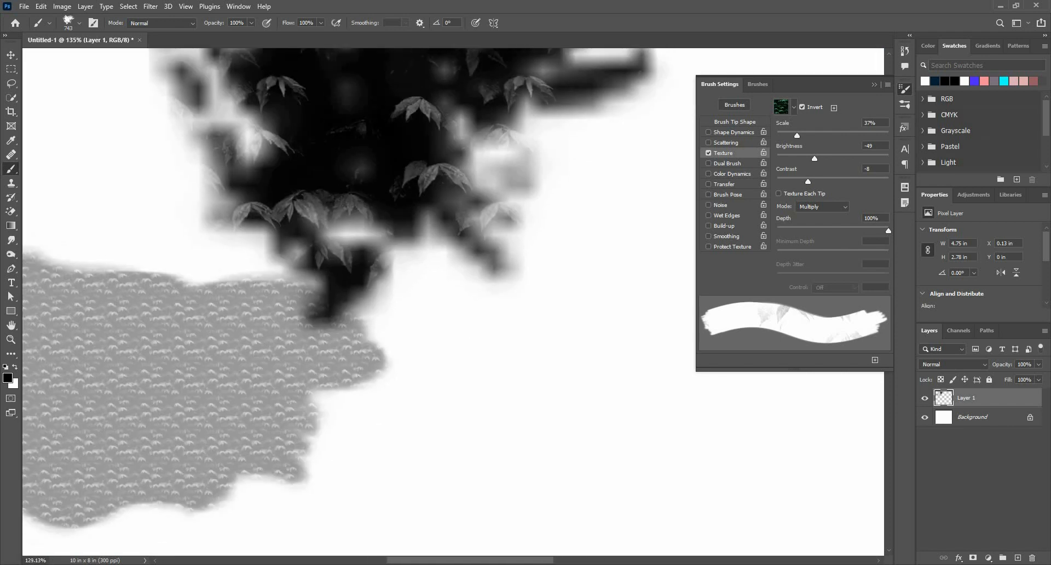
scroll(477, 324, "down", 3)
key("ctrl+z")
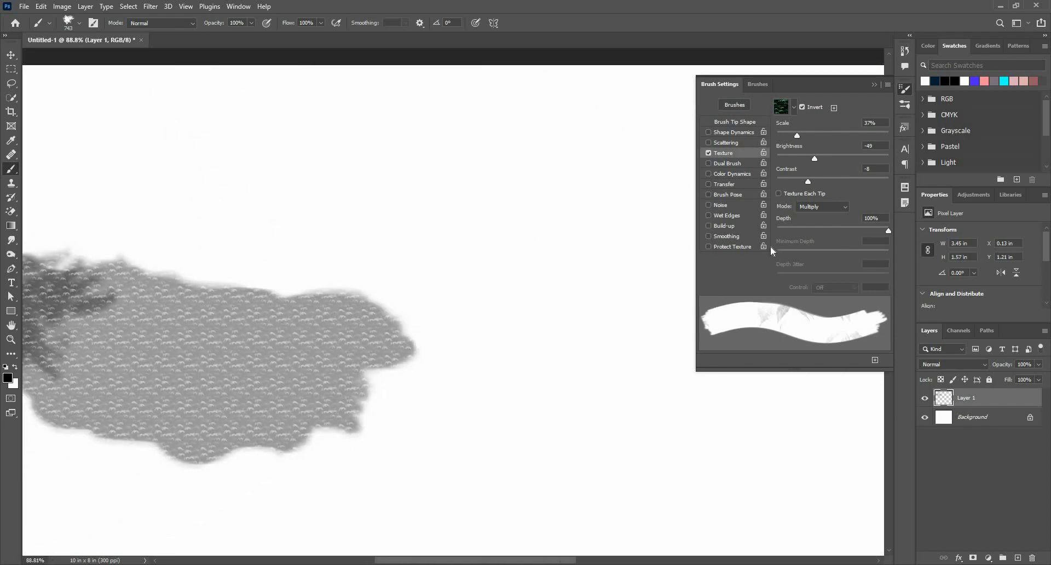
Step: Stamp one mark with Texture Each Tip off and one with it on, leaving the option off
left_click(779, 193)
left_click(779, 193)
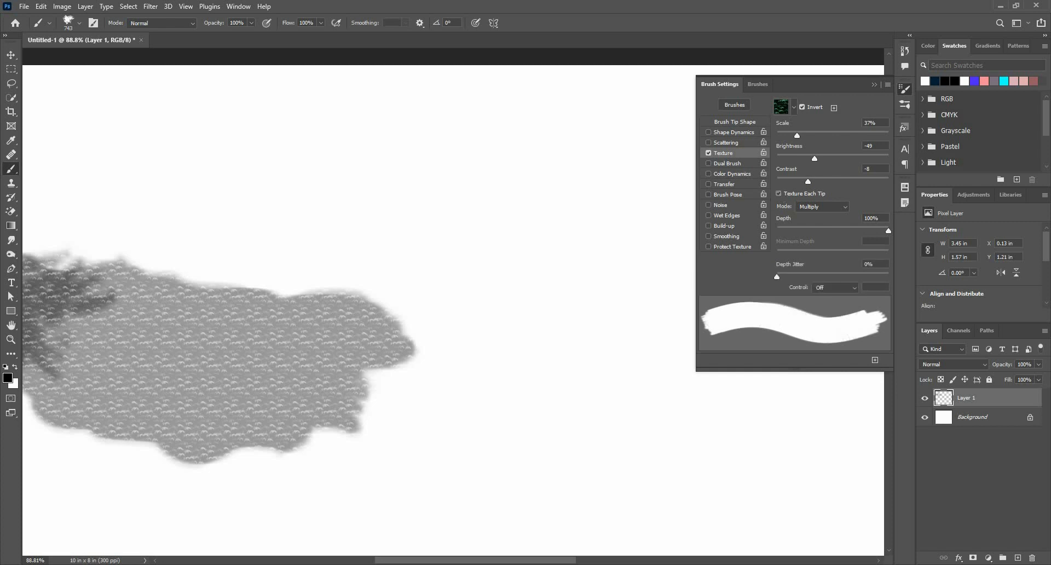
key("ctrl+shift+z")
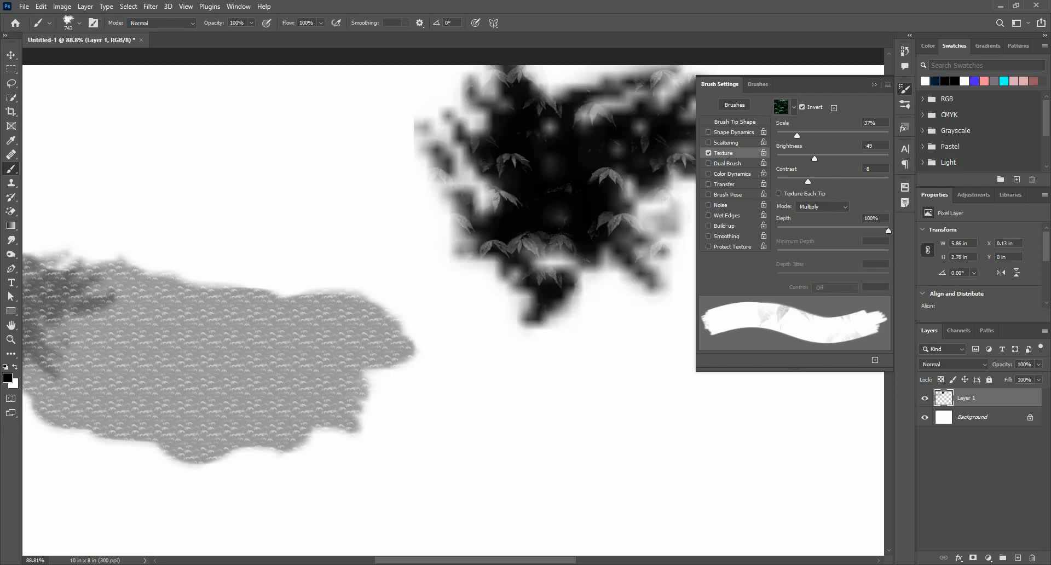
left_click(779, 193)
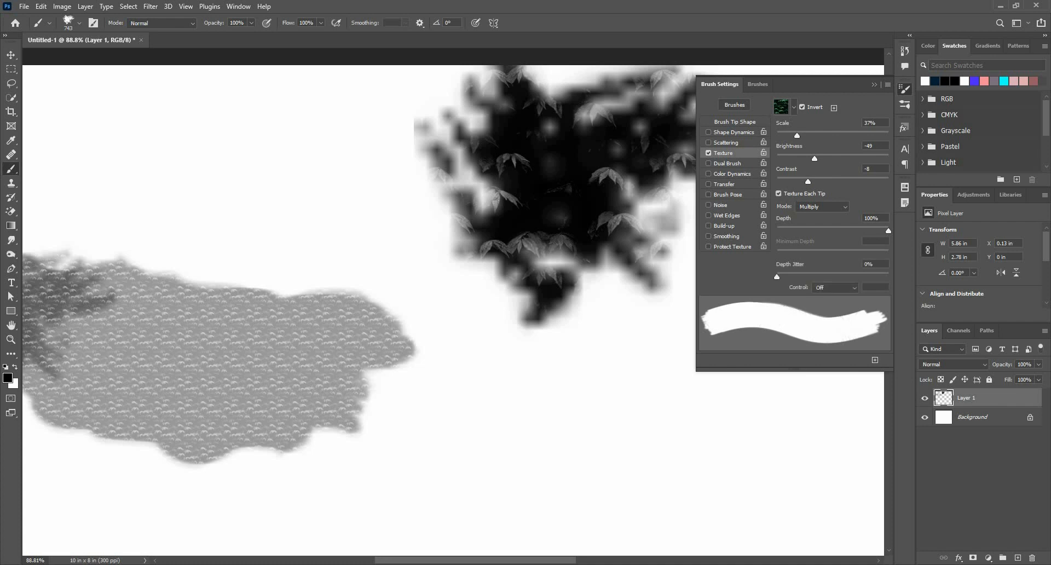
left_click(290, 189)
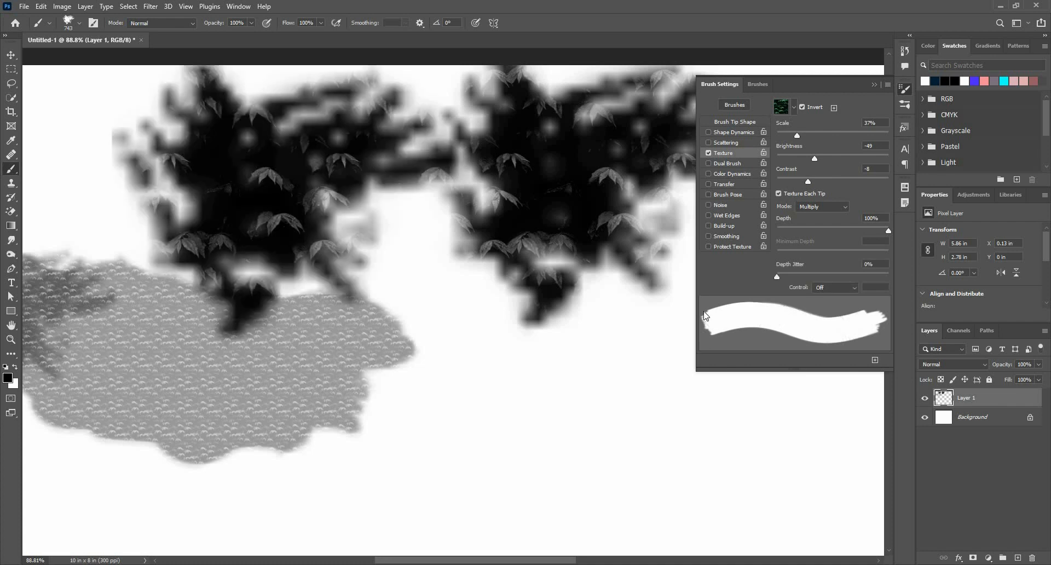
left_click(784, 192)
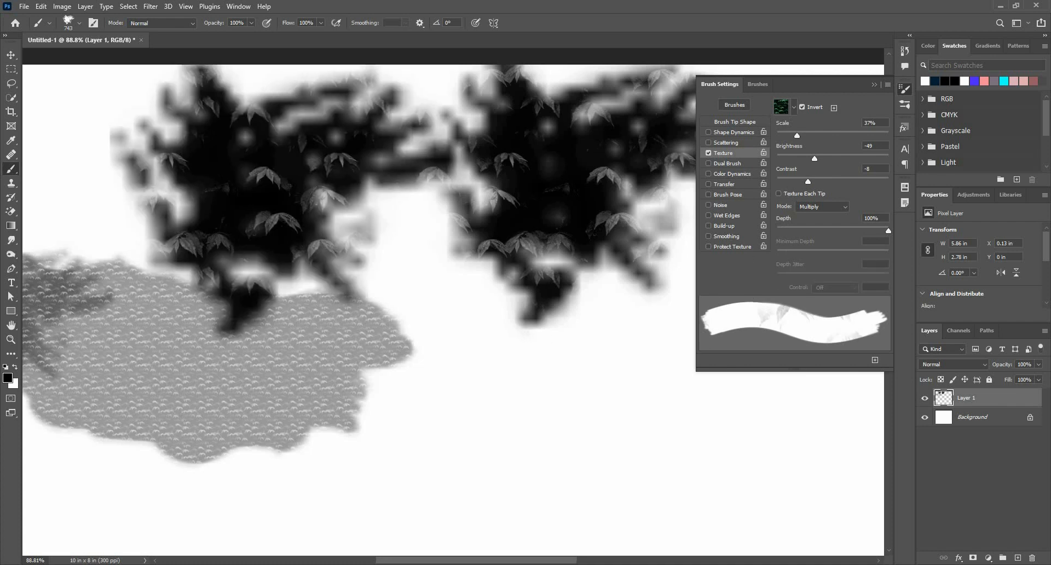
left_click_drag(512, 333, 469, 325)
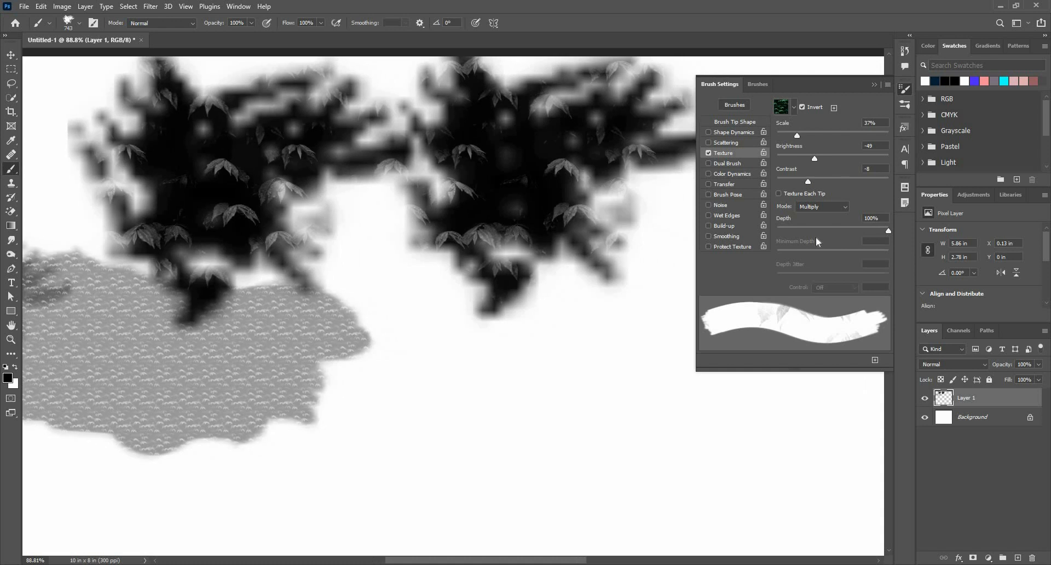
Step: Stamp one test mark with the texture mode set to Height and another with Linear Height
left_click(809, 207)
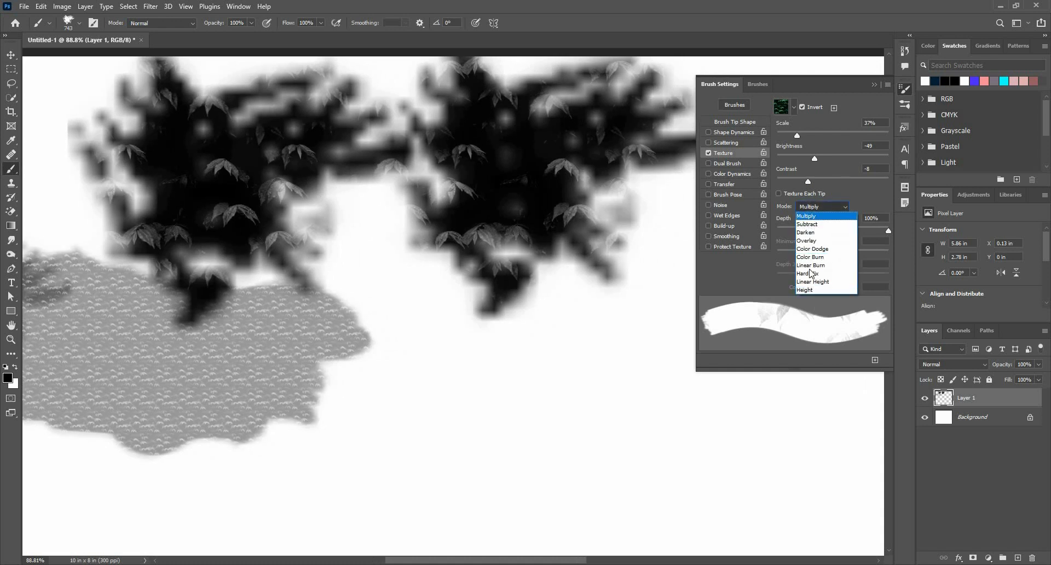
left_click(804, 290)
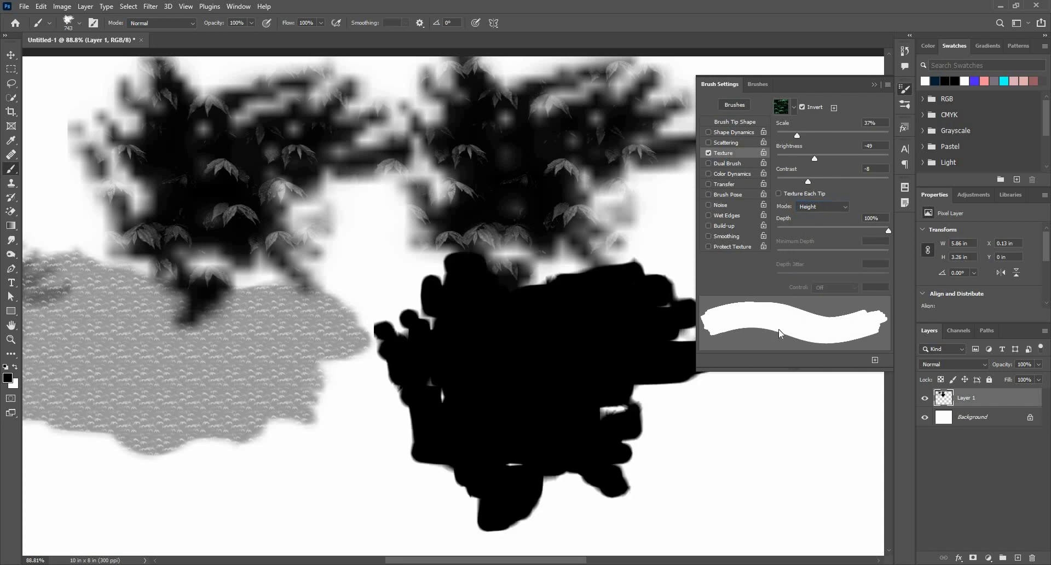
left_click_drag(608, 465, 275, 397)
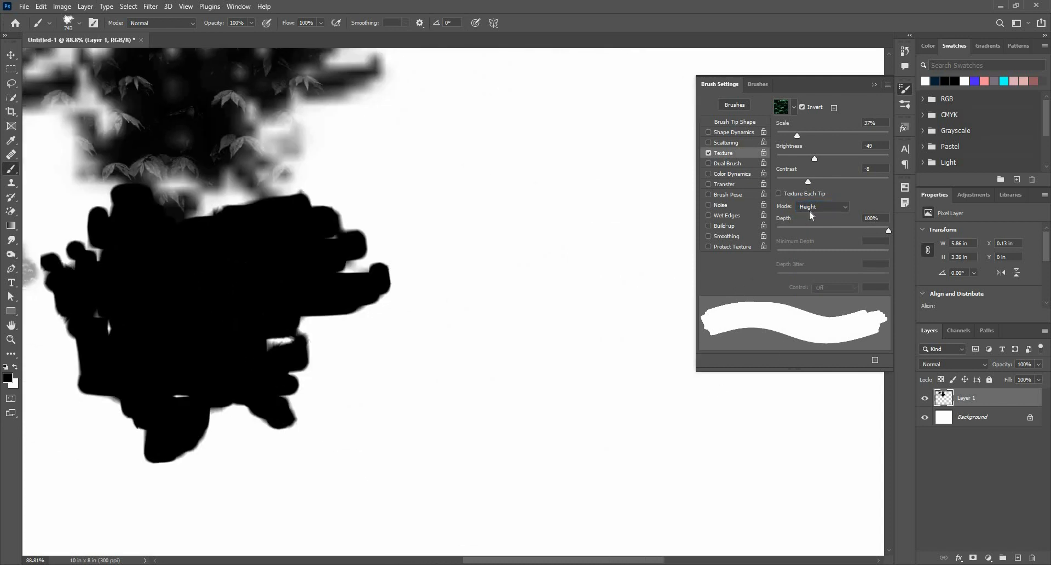
left_click(810, 209)
left_click(818, 279)
left_click(505, 190)
left_click_drag(464, 311, 477, 311)
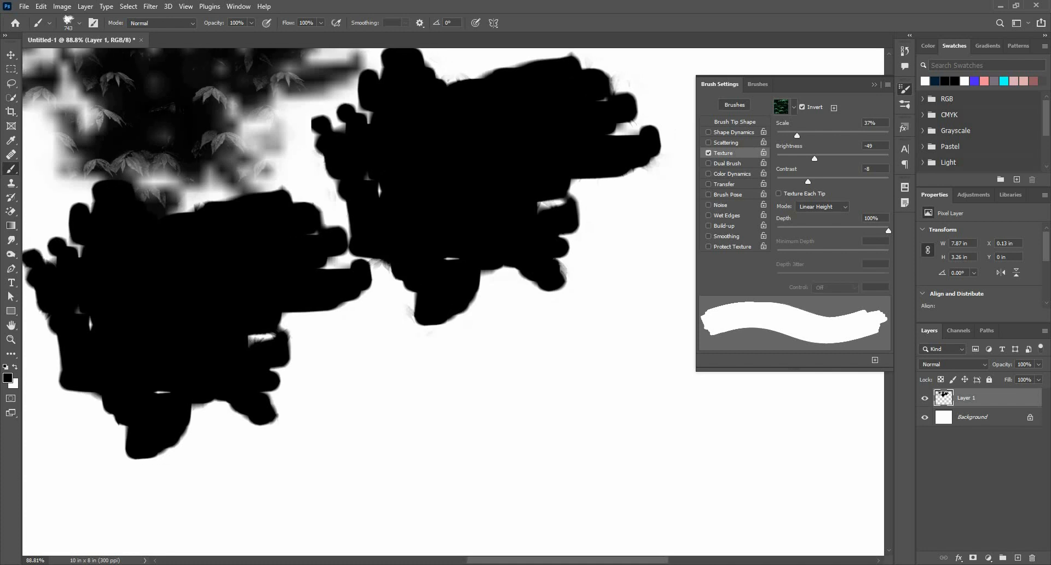
mouse_move(315, 277)
left_mouse_down()
mouse_move(228, 296)
mouse_move(252, 335)
mouse_move(277, 335)
left_mouse_up()
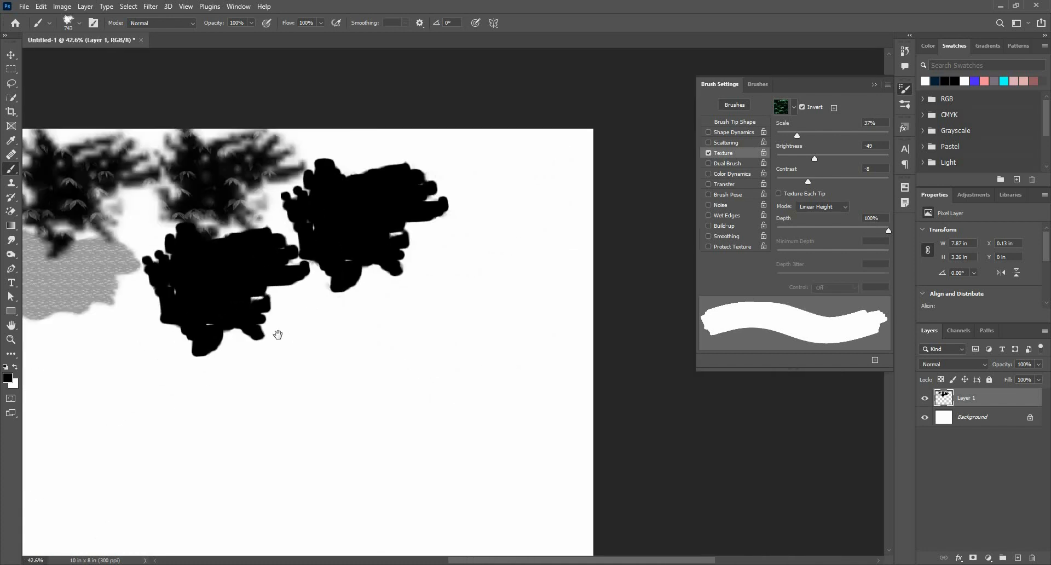
Step: Stamp one test mark with the texture mode set to Hard Mix and another with Linear Burn
left_click(822, 207)
left_click(824, 274)
left_click(529, 319)
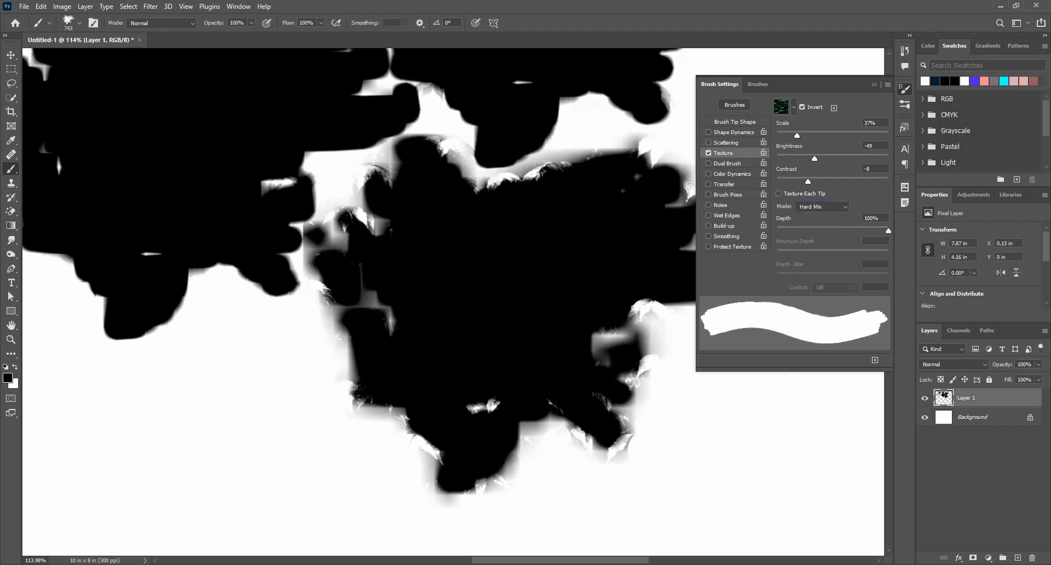
left_click_drag(532, 368, 495, 342)
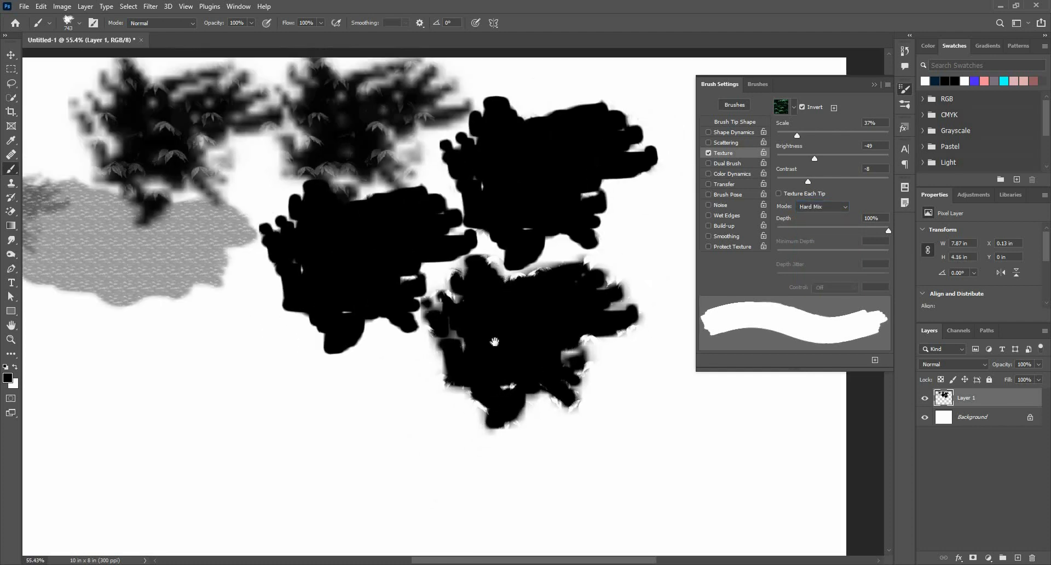
left_click(819, 212)
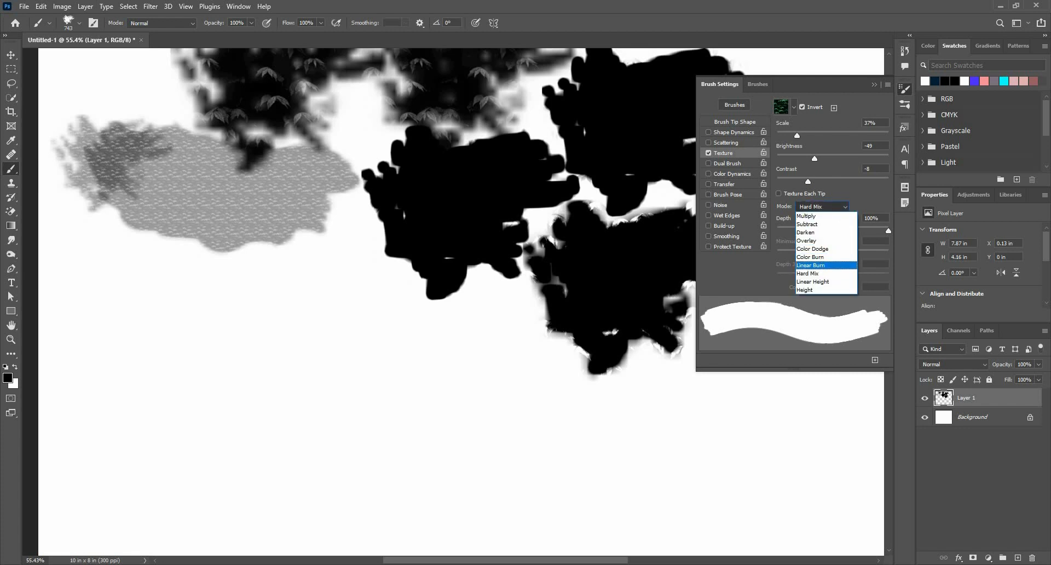
left_click(815, 265)
left_click(299, 345)
left_click_drag(425, 335, 570, 340)
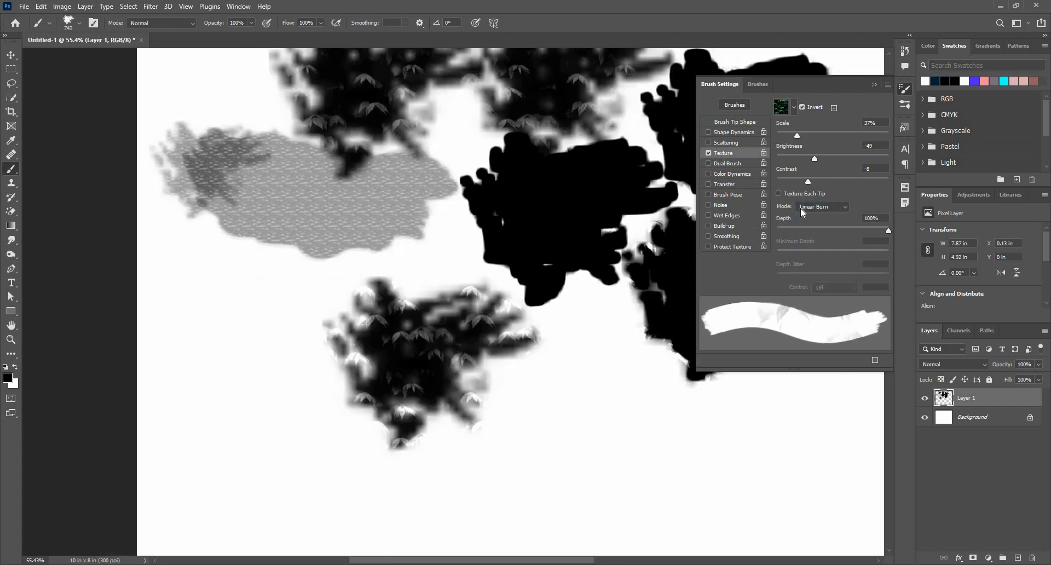
Step: Set the texture mode to Color Dodge and stamp a test mark on each side of the Linear Burn mark
left_click(821, 207)
left_click(815, 250)
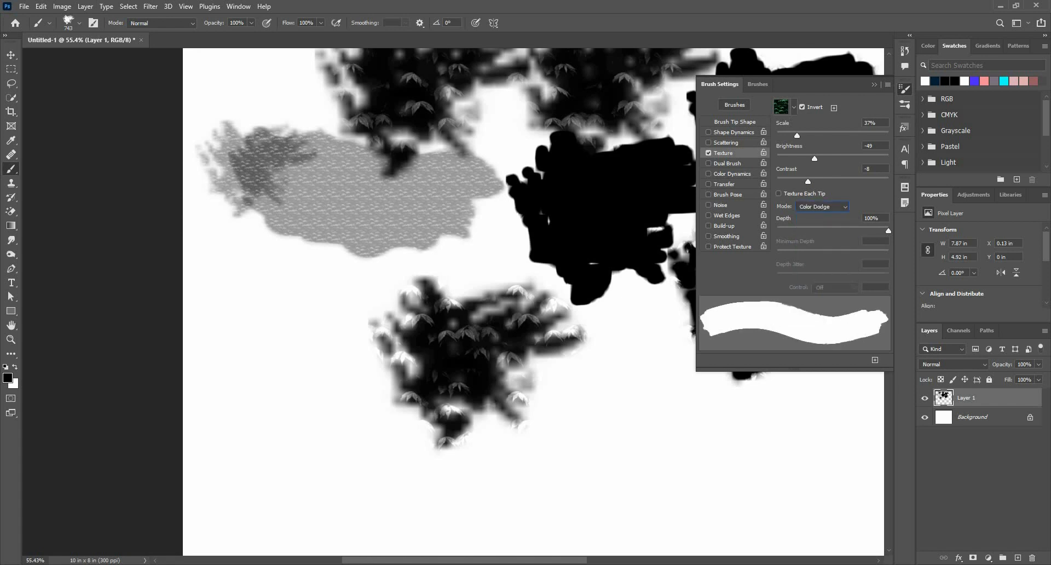
left_click(298, 318)
left_click_drag(369, 368, 265, 316)
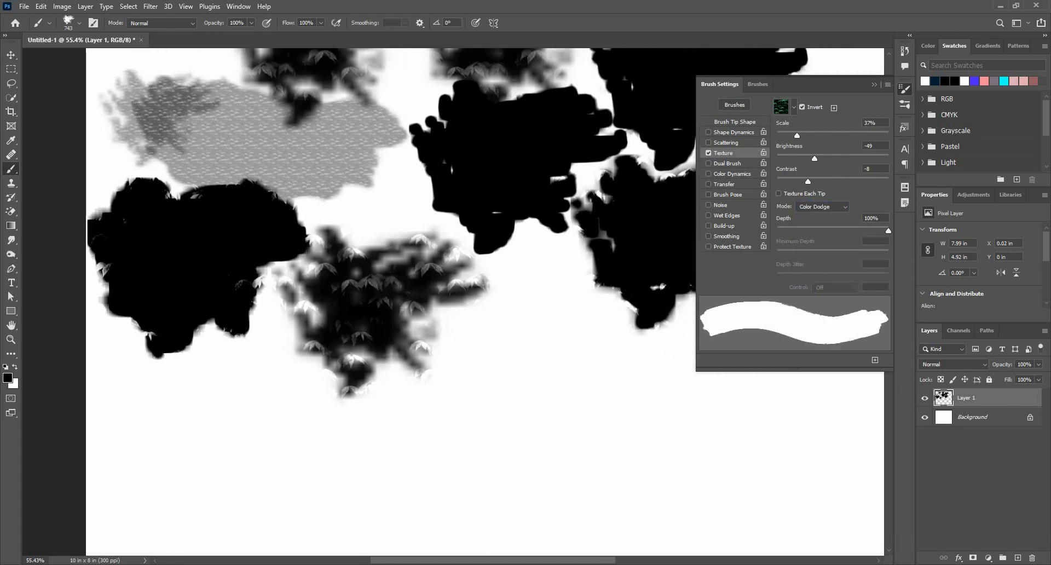
left_click(496, 408)
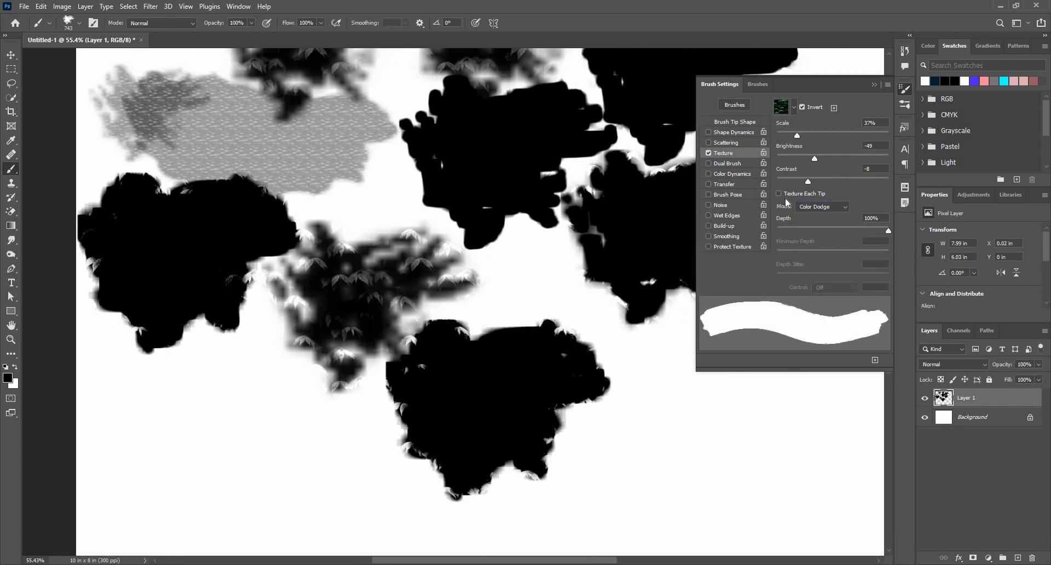
Step: Set the texture mode to Overlay and stamp marks at full depth, at a reduced depth, and at 64% depth with Texture Each Tip on
left_click(821, 207)
left_click(815, 241)
left_click(684, 424)
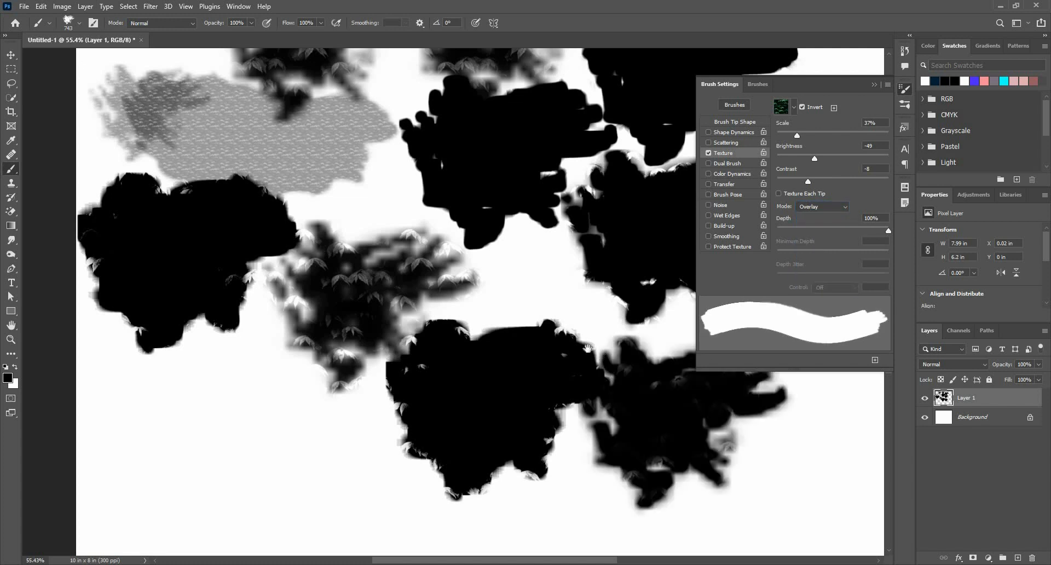
left_click_drag(665, 289, 526, 260)
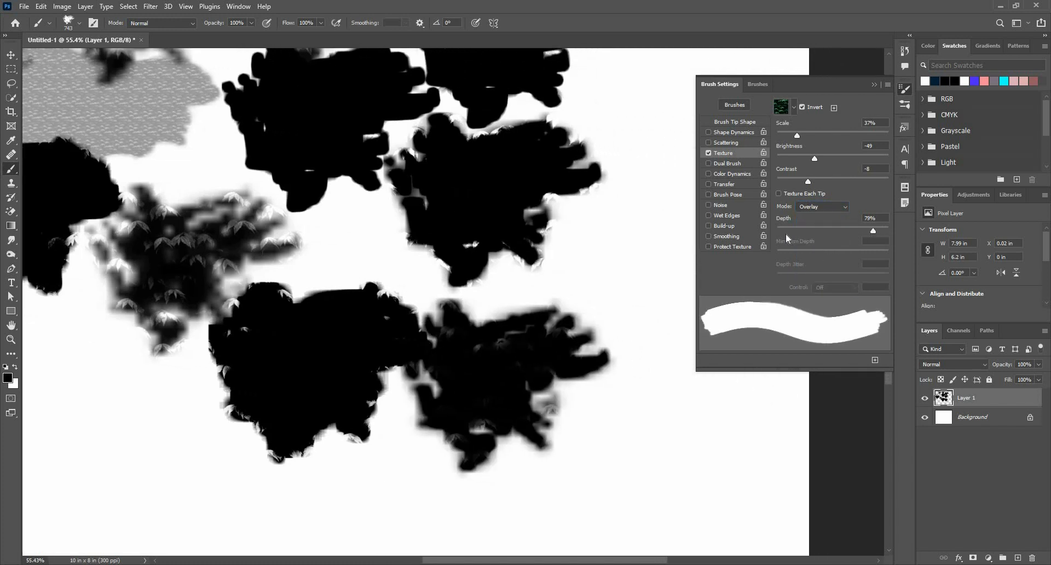
left_click(634, 241)
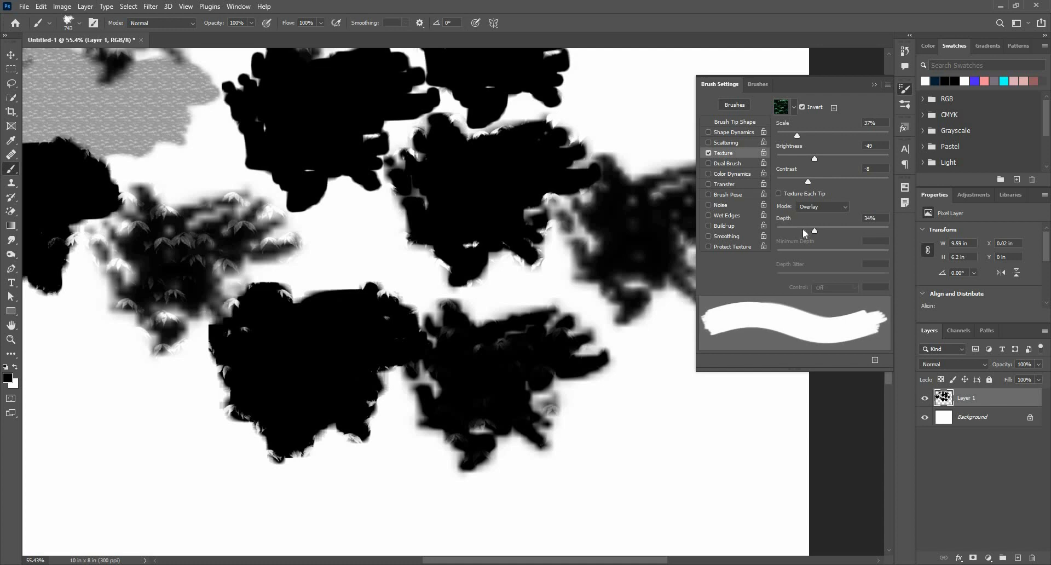
left_click(790, 193)
left_click(647, 440)
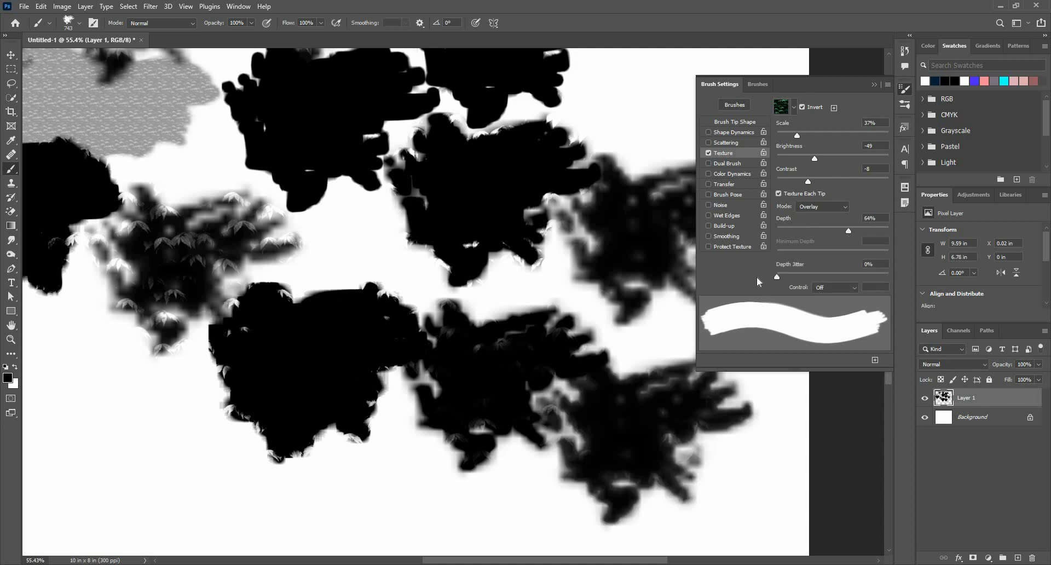
Step: Set the texture mode to Darken and stamp a test mark near the canvas's lower-left corner
left_click(821, 207)
left_click(818, 233)
left_click(154, 441)
left_click_drag(298, 357, 507, 204)
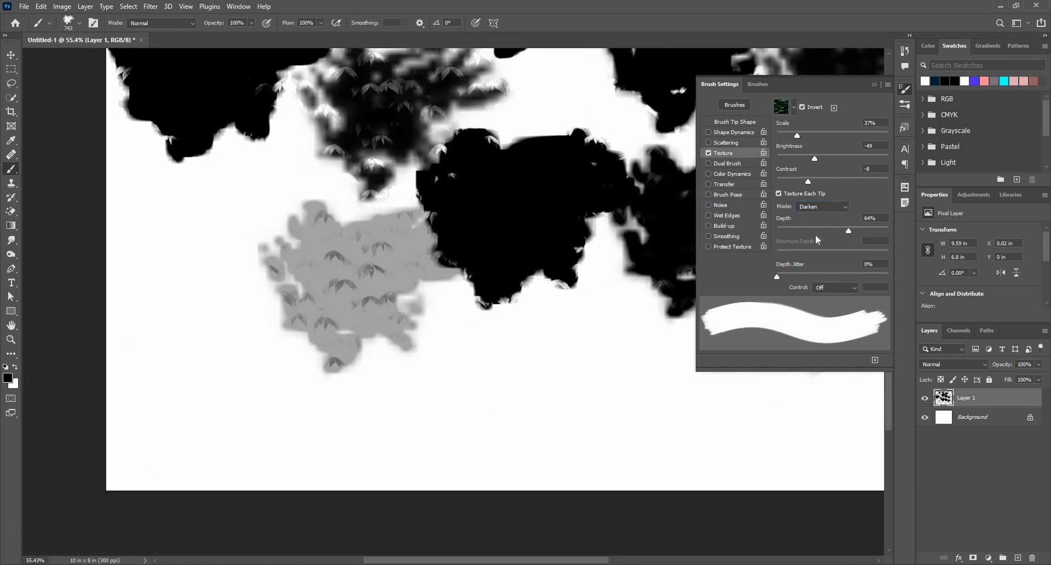
Step: Set the texture mode to Subtract, stamp a mark, then paint a broad test stroke and undo the stroke
left_click(821, 206)
left_click(818, 222)
left_click(526, 384)
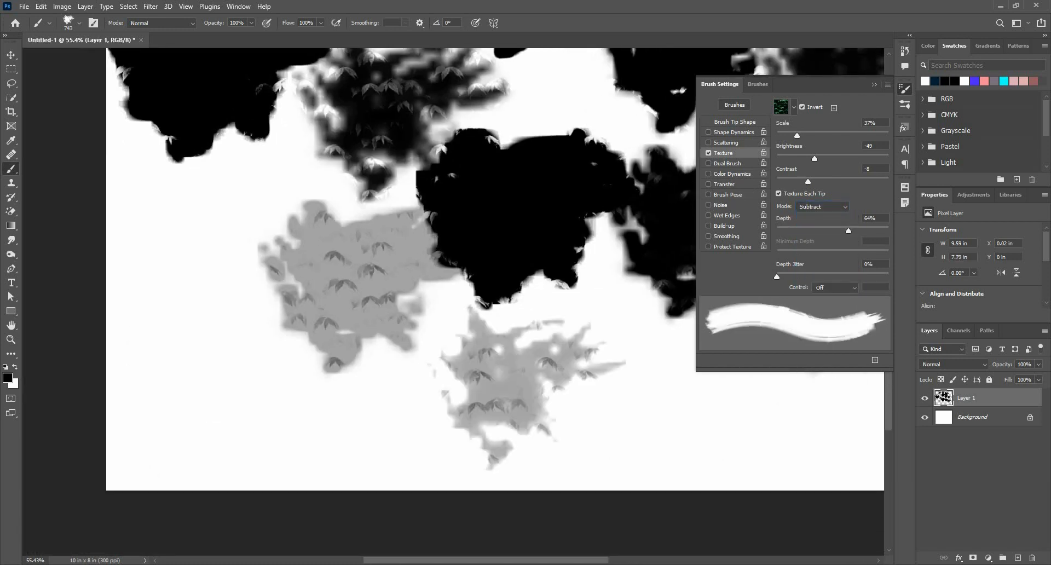
mouse_move(246, 383)
left_mouse_down()
mouse_move(219, 329)
mouse_move(170, 143)
mouse_move(285, 132)
left_mouse_up()
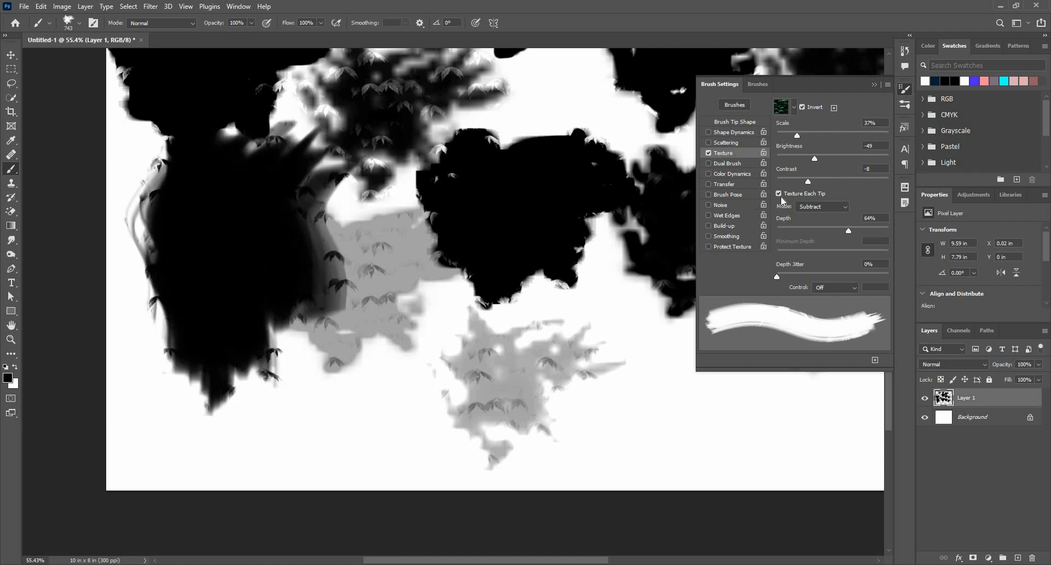
key("ctrl+z")
Step: Set the texture mode back to Multiply and stamp a test mark beside the Darken mark
left_click(831, 207)
left_click(818, 214)
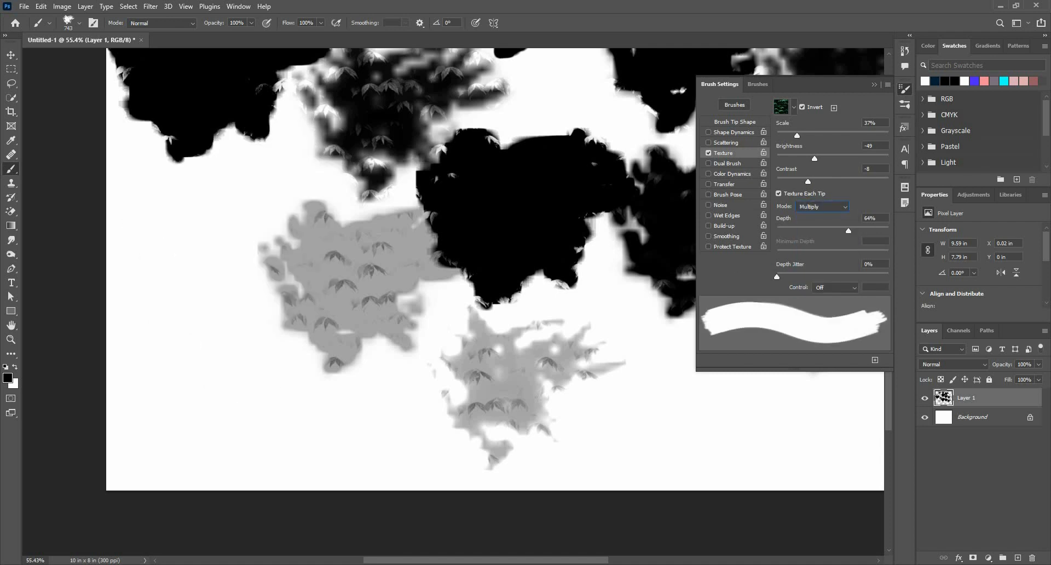
left_click(208, 345)
left_click_drag(365, 347, 385, 459)
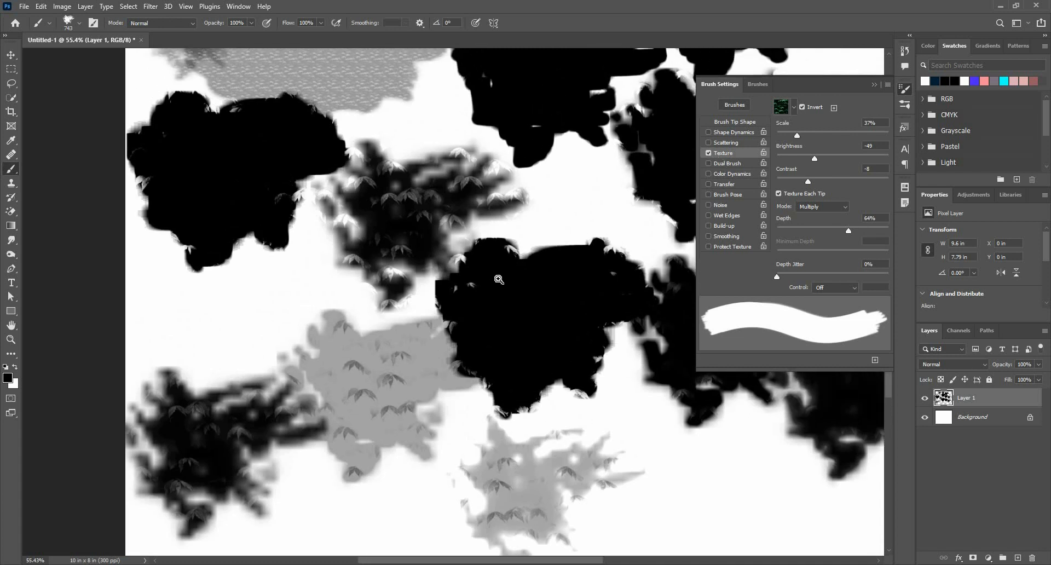
mouse_move(508, 282)
left_mouse_down()
mouse_move(462, 282)
mouse_move(508, 282)
left_mouse_up()
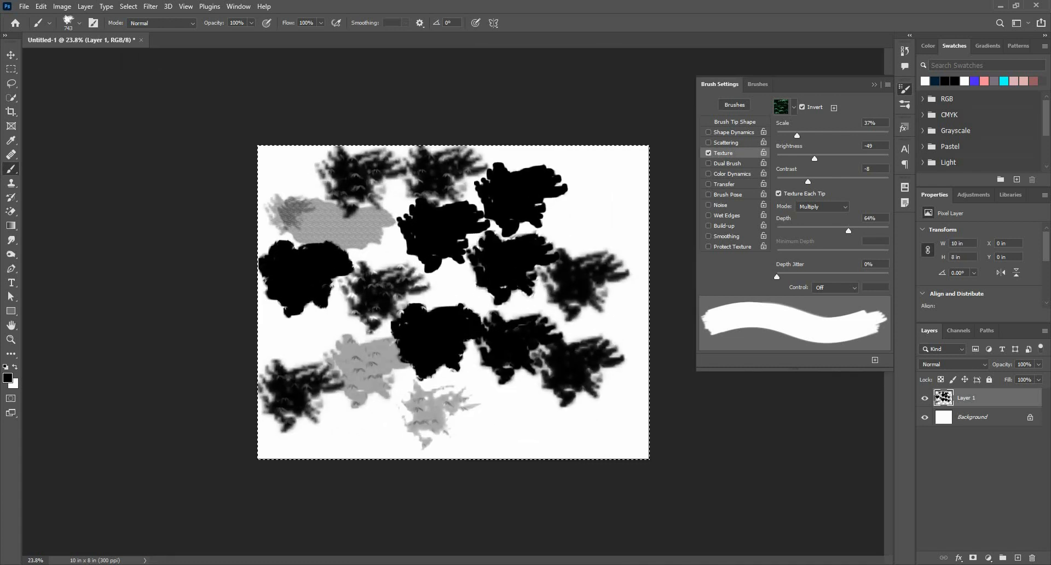
Step: Delete all the test marks from Layer 1 and remove the selection
key("ctrl+a")
key("Delete")
left_click(379, 324)
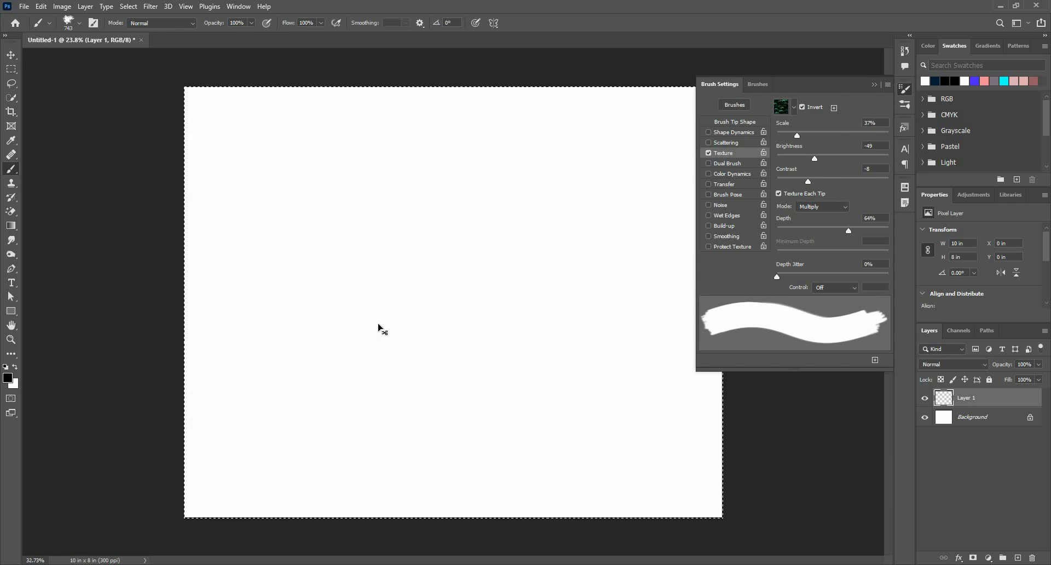
key("ctrl+d")
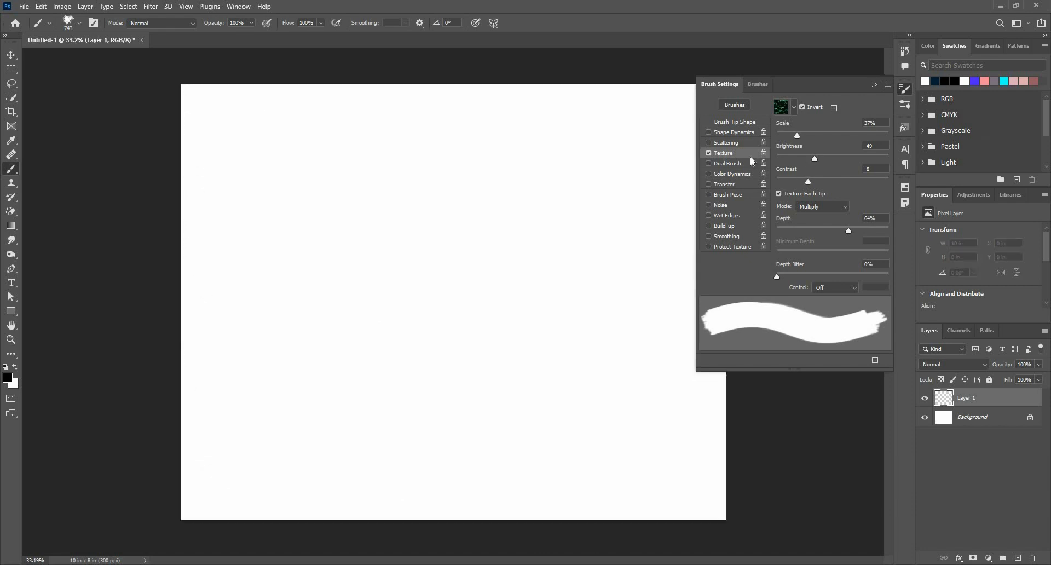
Step: Switch the brush from Texture to Dual Brush, stamp a test mark on the upper canvas and undo it
left_click(715, 162)
left_click_drag(479, 340, 484, 340)
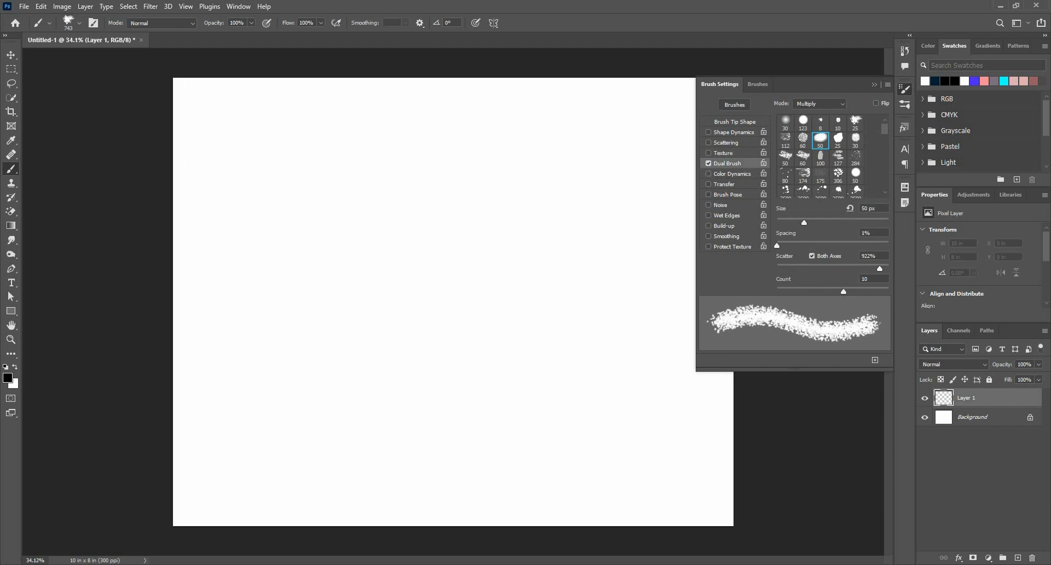
left_click(435, 202)
key("ctrl+z")
Step: Choose the 60 px rough round tip as the dual brush and stamp test marks across the upper canvas
left_click(805, 142)
left_click(461, 173)
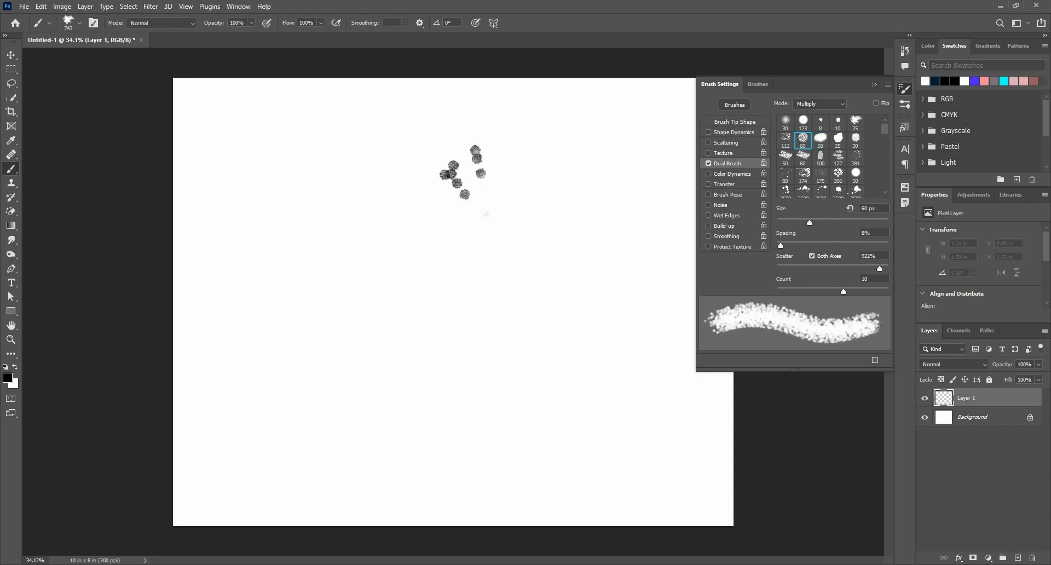
left_click(395, 173)
left_click(320, 183)
left_click(309, 182)
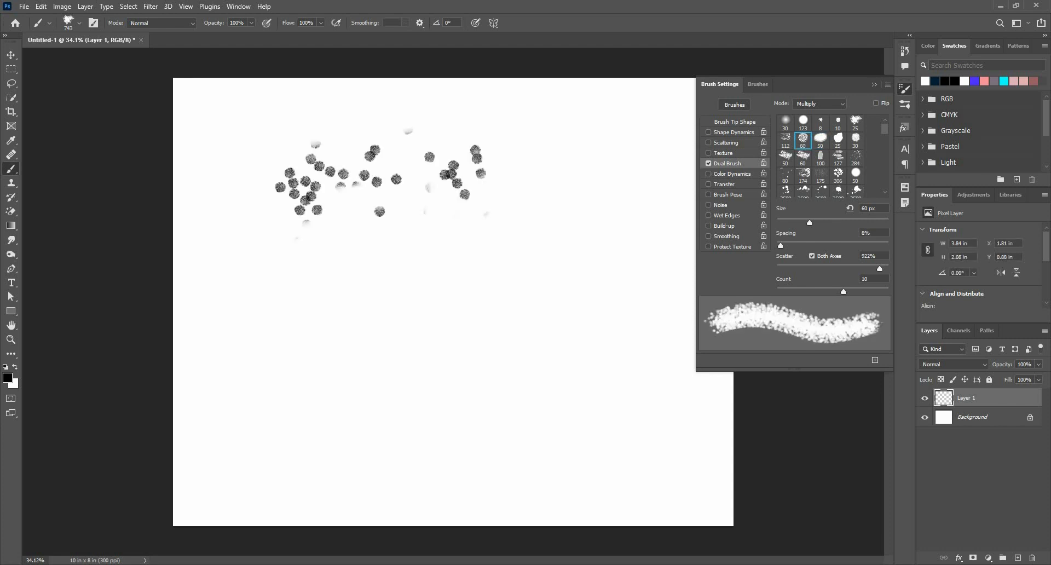
Step: Build up a dense cluster near the canvas's left edge, stamp scattered marks around the middle and upper right, and inspect their texture closely
left_click_drag(299, 268, 307, 282)
left_click(449, 313)
left_click(517, 268)
left_click(558, 183)
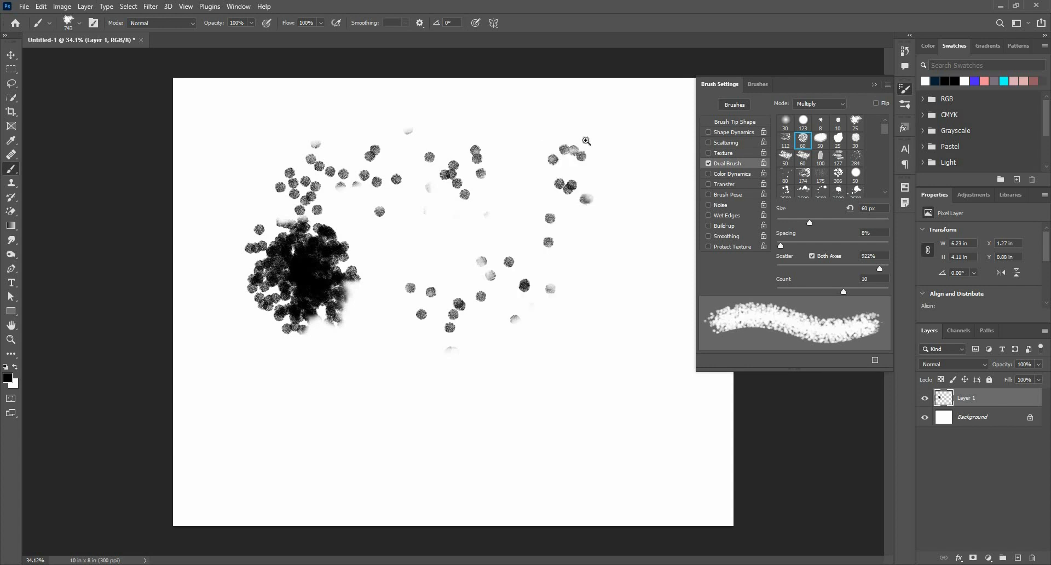
left_click(568, 152)
scroll(549, 142, "up", 5)
scroll(492, 272, "up", 4)
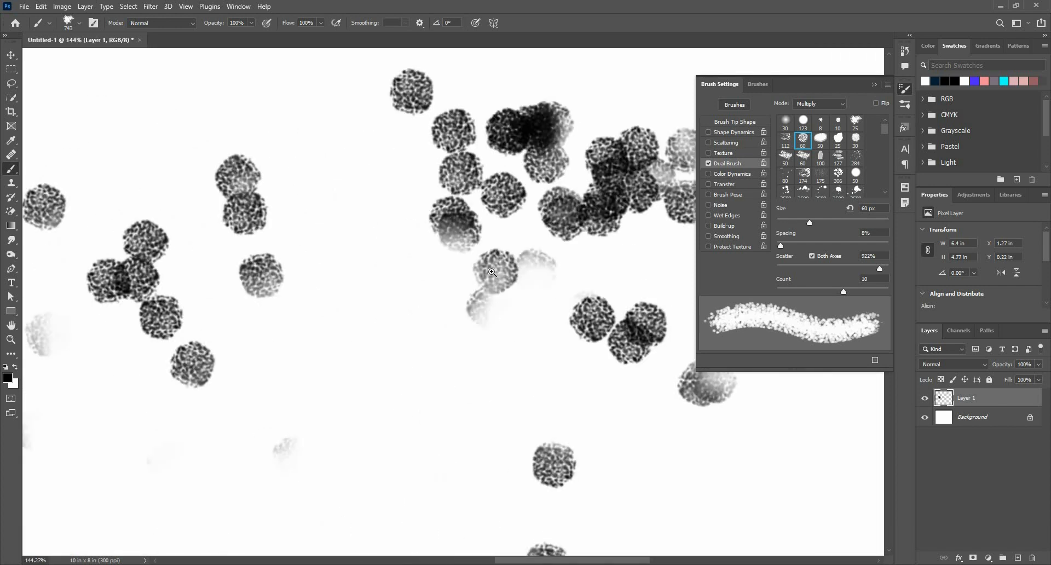
scroll(524, 296, "down", 6)
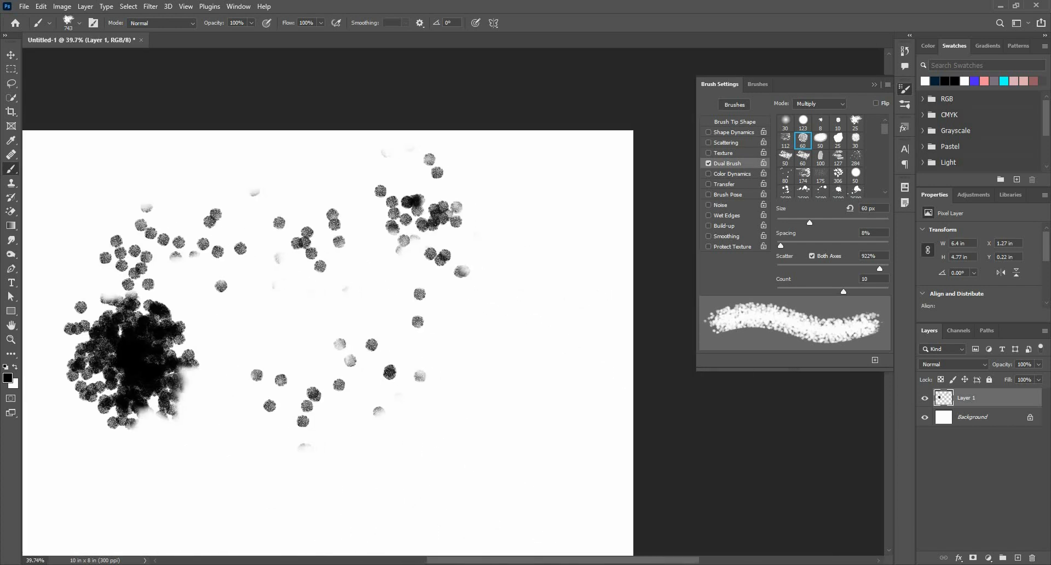
Step: Stamp more test marks near the canvas's right edge, then undo them along with the preceding upper-right marks
left_click(572, 199)
left_click(509, 290)
mouse_move(535, 387)
left_mouse_down()
mouse_move(533, 290)
mouse_move(517, 236)
left_mouse_up()
key("ctrl+z")
key("ctrl+z")
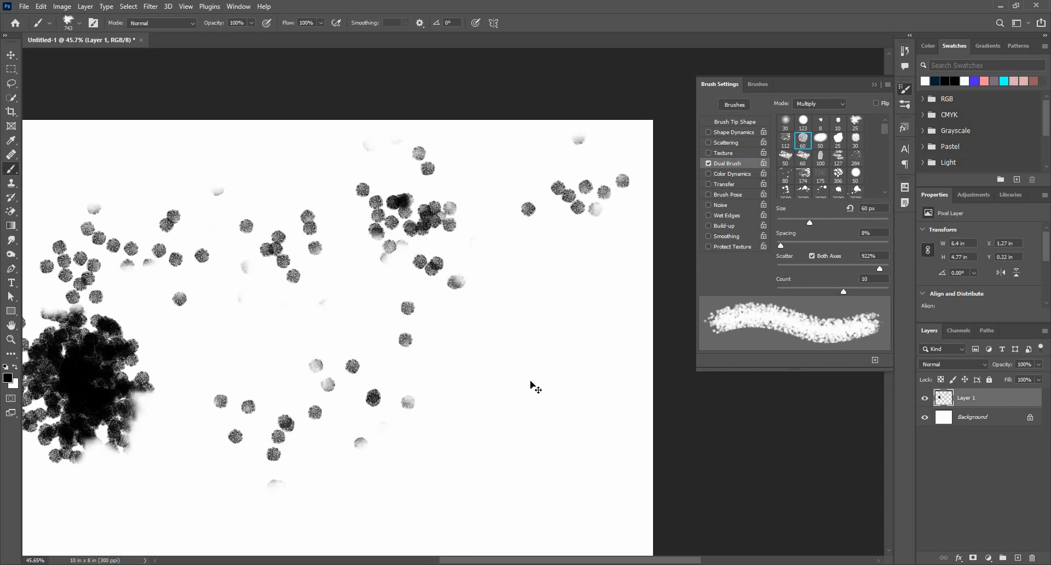
key("ctrl+z")
key("ctrl+z")
key("ctrl+z")
key("ctrl+z")
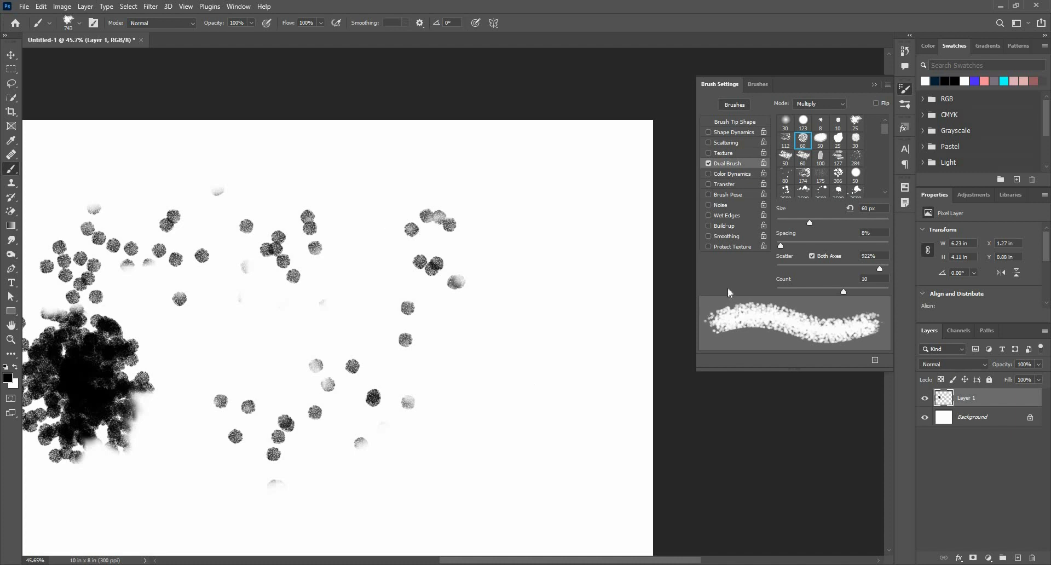
key("ctrl+z")
Step: Set the dual brush size to 135 px and its spacing to 153%, stamping test marks after each change
mouse_move(829, 220)
left_mouse_down()
mouse_move(802, 224)
mouse_move(842, 227)
left_mouse_up()
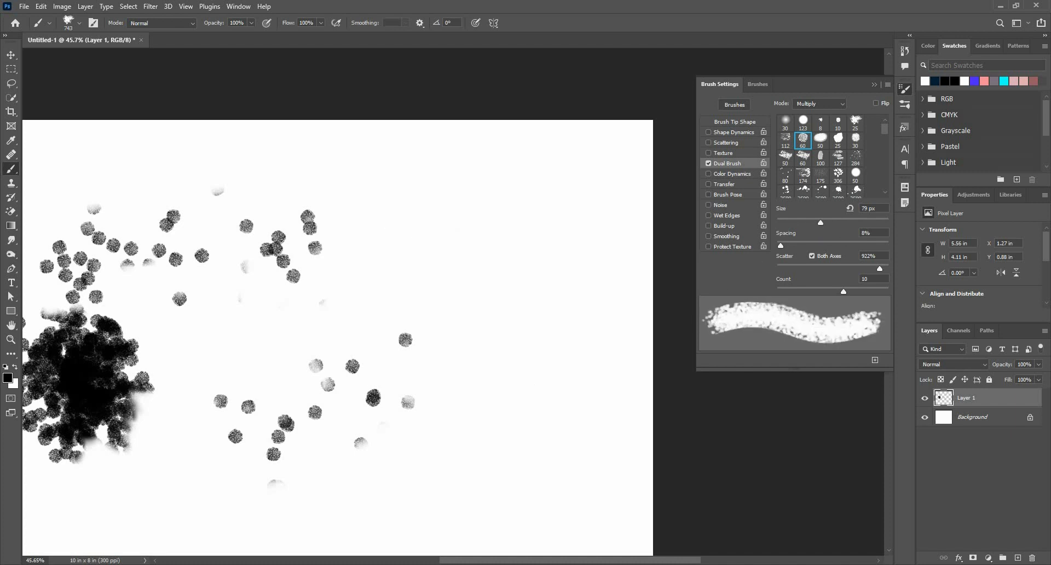
left_click(402, 252)
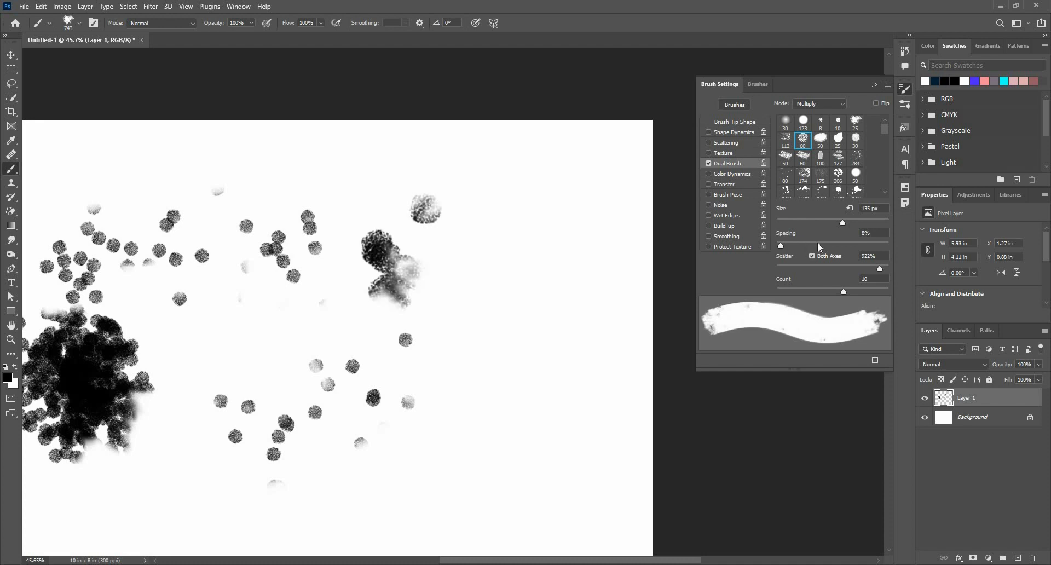
left_click_drag(809, 245, 848, 245)
left_click(547, 266)
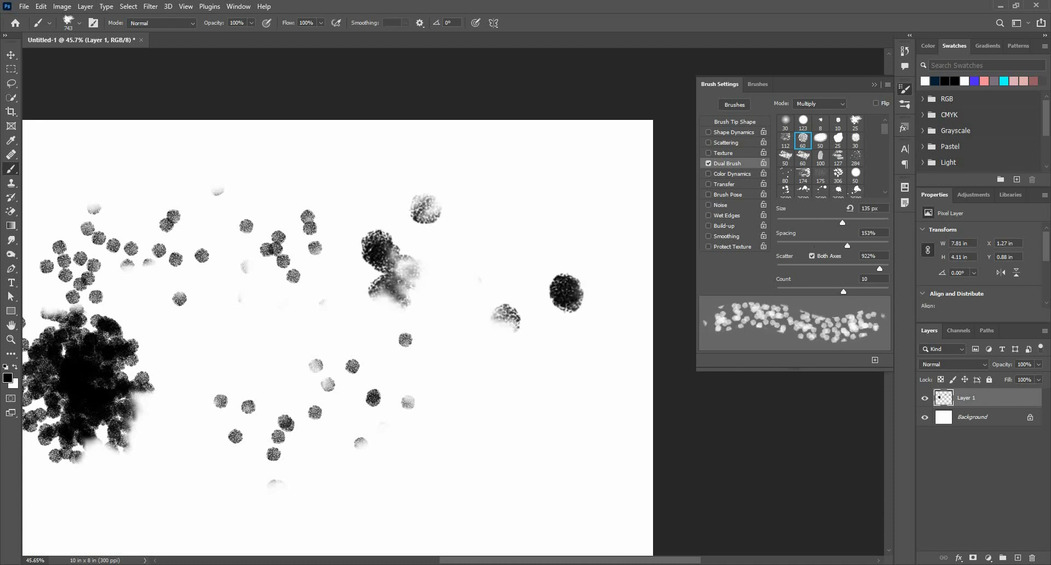
left_click(539, 158)
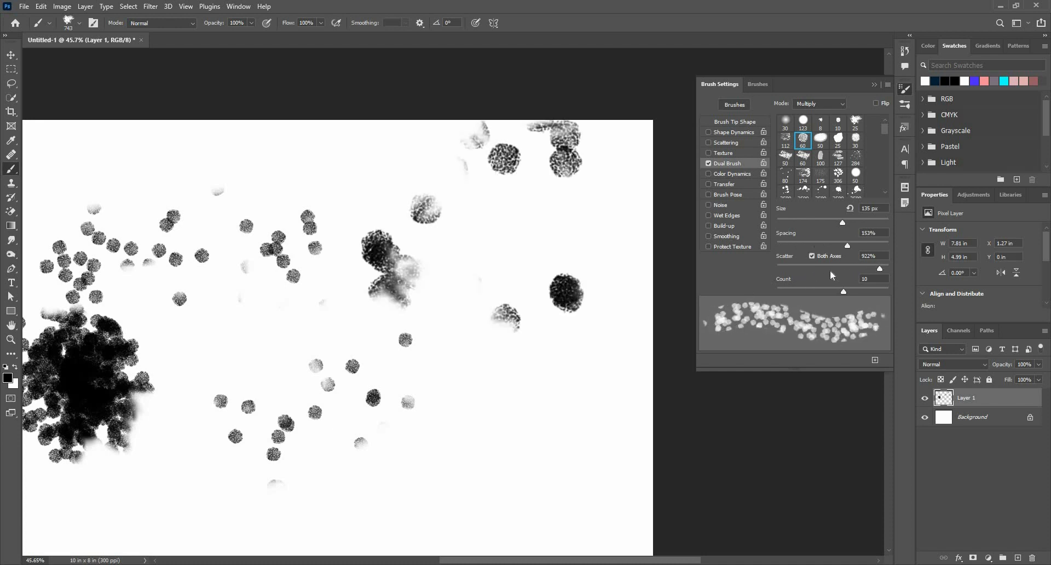
Step: Paint separate dots and a curved dotted row with dual brush scatter at 34%, then an arched stroke with scatter at 230%
left_click_drag(829, 270, 781, 274)
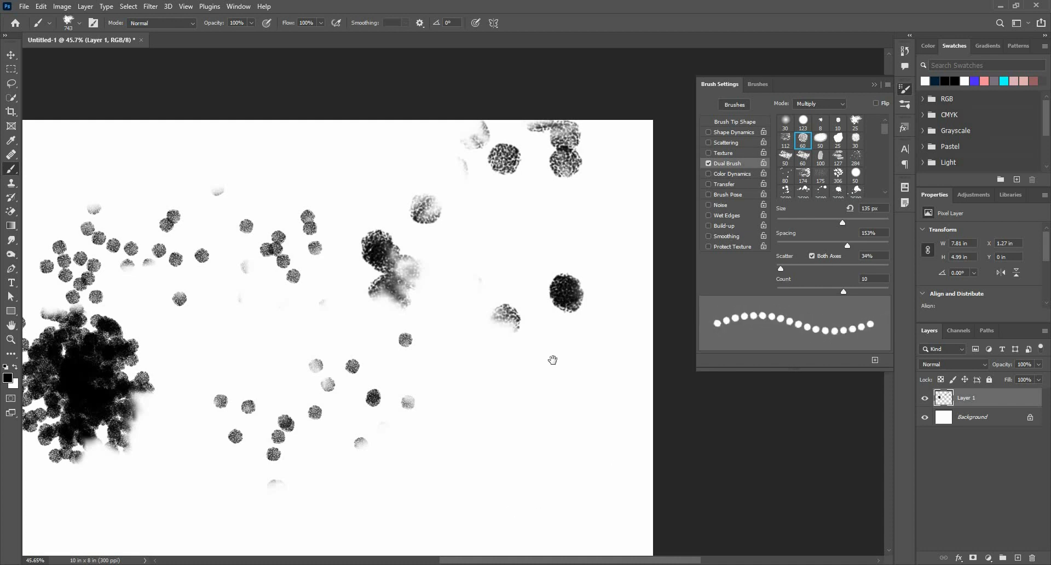
left_click_drag(449, 465, 494, 301)
left_click(516, 343)
left_click(374, 373)
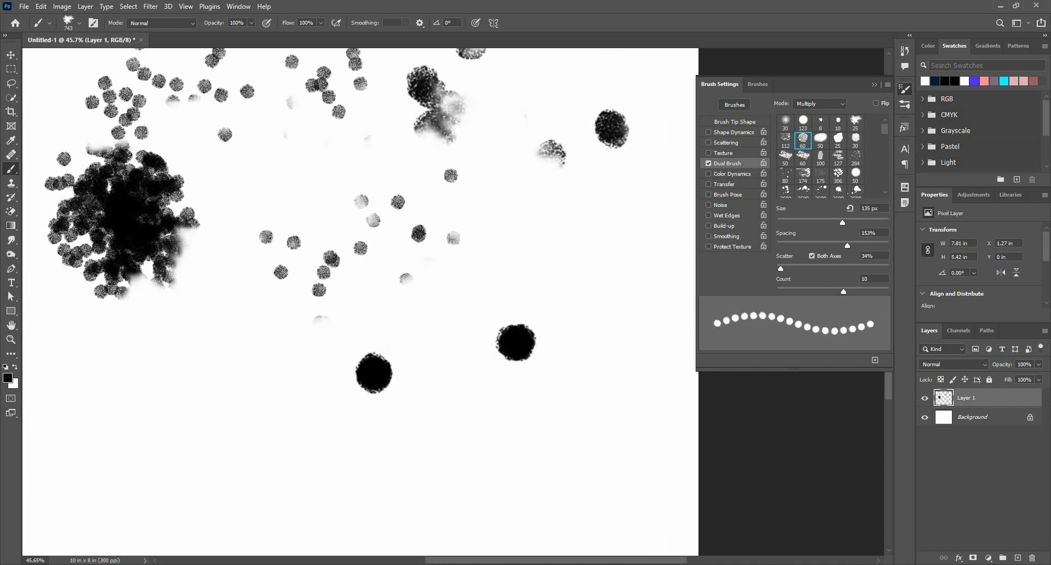
left_click(187, 402)
left_click(199, 450)
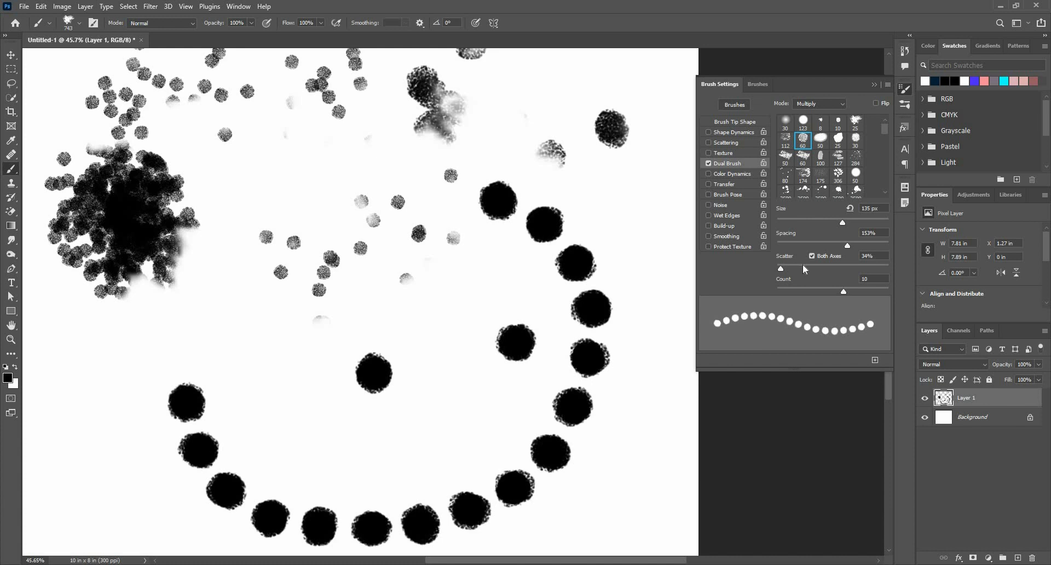
left_click_drag(783, 270, 802, 269)
left_click_drag(441, 299, 157, 353)
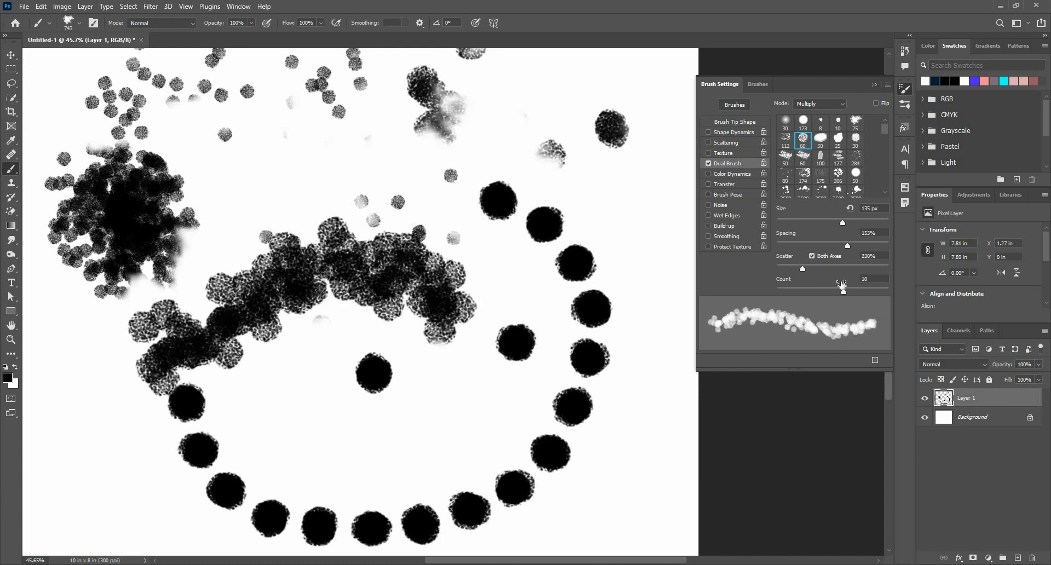
Step: Set the dual brush count to 16 and paint broad strokes over the dense cluster and near the canvas's lower-left corner
left_click_drag(845, 291, 896, 282)
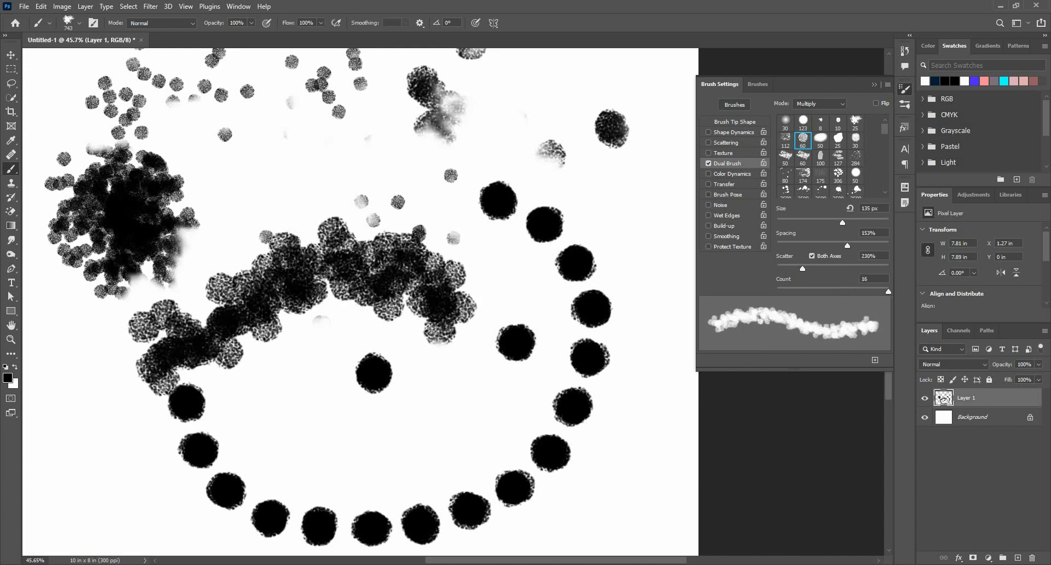
left_click(544, 208)
left_click_drag(539, 214, 227, 358)
mouse_move(146, 480)
left_mouse_down()
mouse_move(343, 328)
mouse_move(417, 224)
left_mouse_up()
left_click_drag(314, 219, 314, 145)
left_click_drag(393, 284, 349, 446)
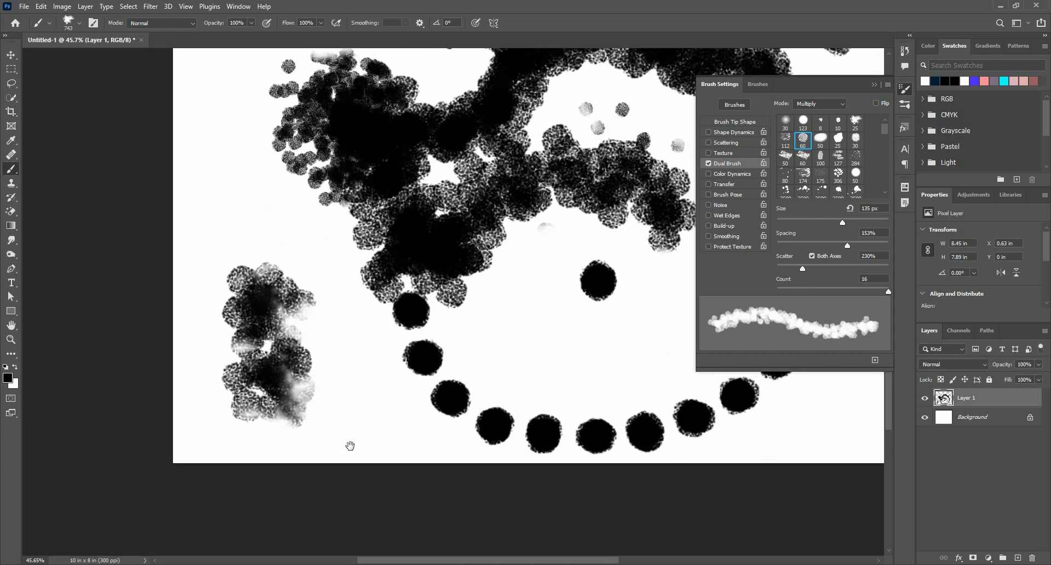
mouse_move(376, 334)
left_mouse_down()
mouse_move(362, 360)
mouse_move(278, 338)
left_mouse_up()
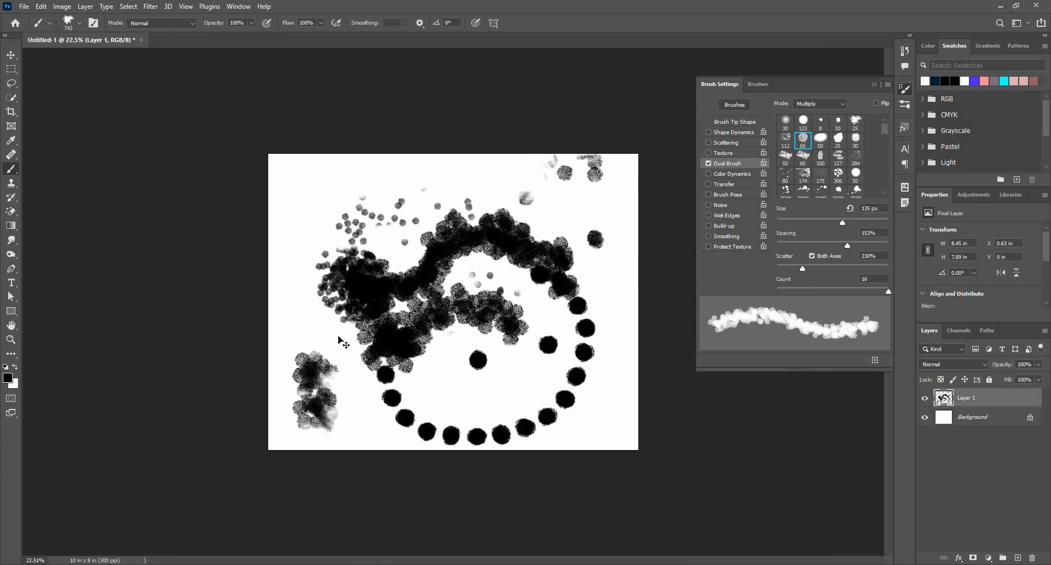
Step: Delete all the dual brush test strokes from Layer 1 and remove the selection
key("ctrl+a")
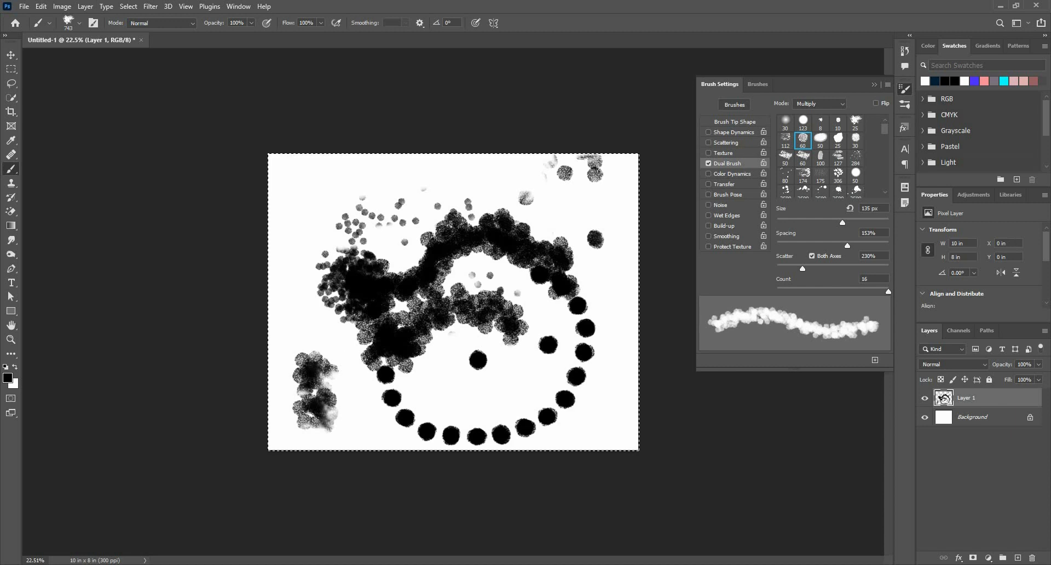
key("Delete")
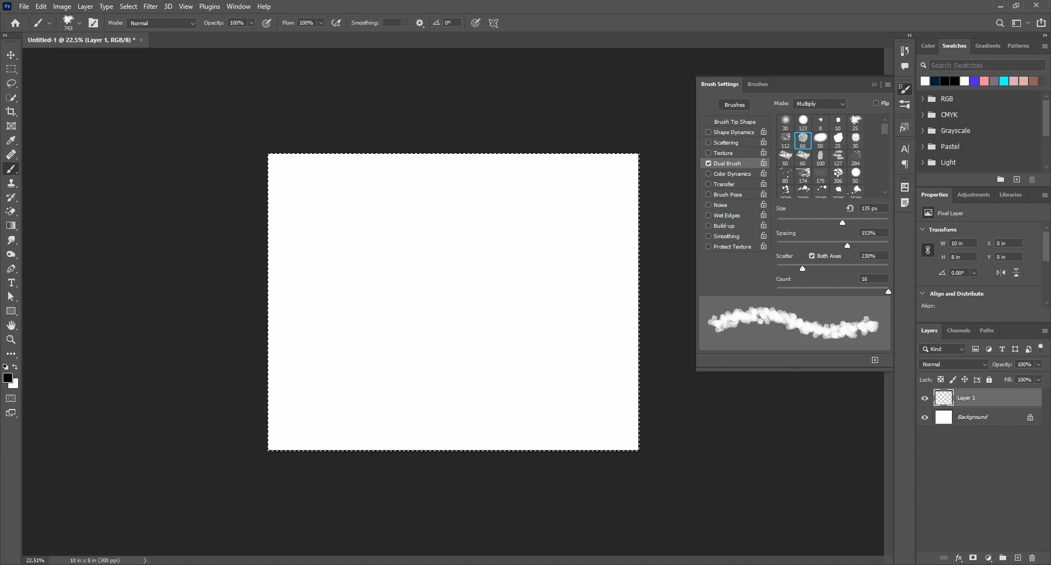
key("ctrl+d")
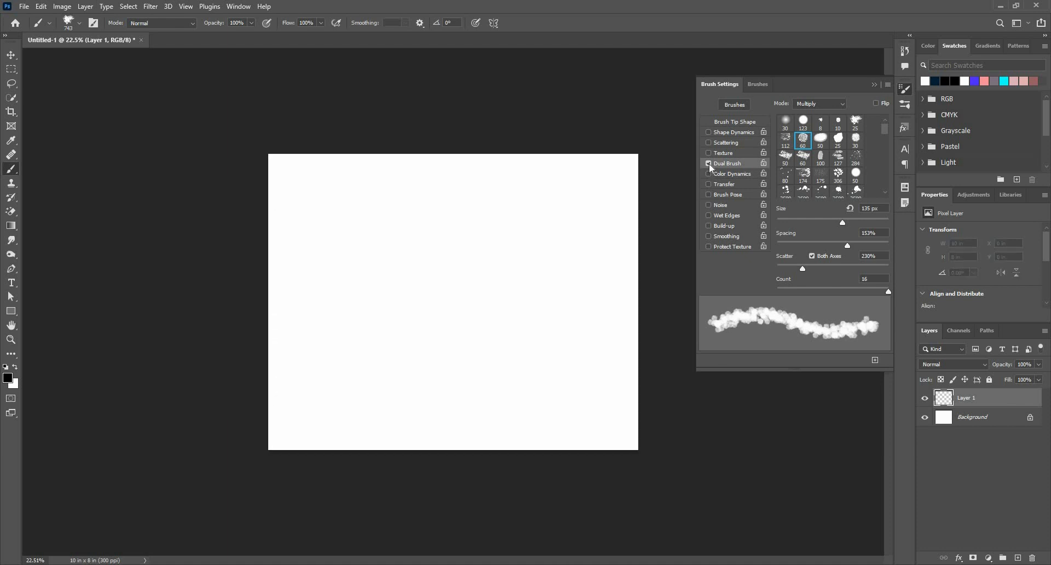
Step: Replace Dual Brush with Color Dynamics, set Foreground/Background Jitter to 100%, paint a large looping test stroke and undo it
left_click(708, 163)
left_click(730, 174)
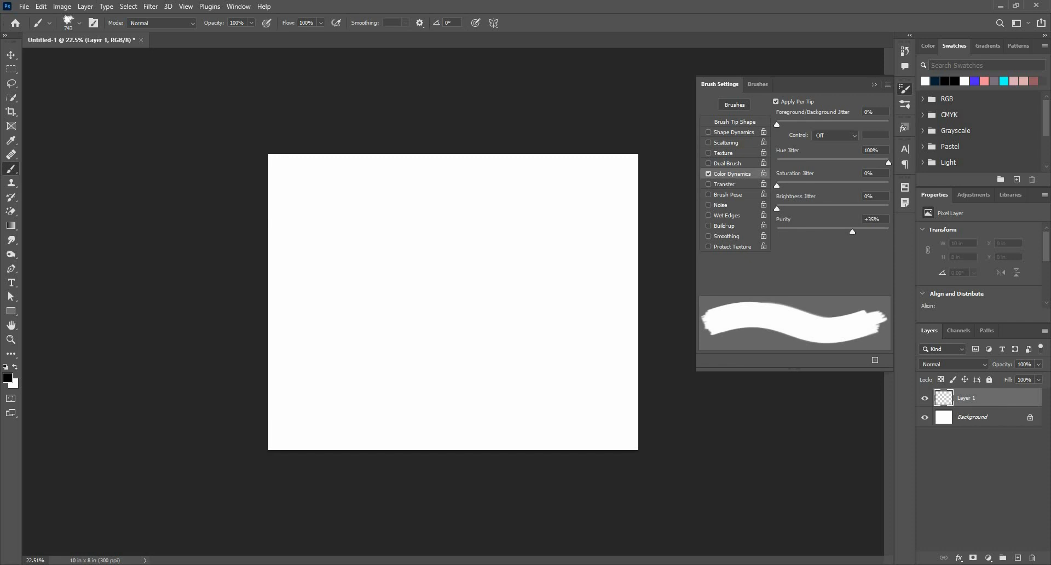
scroll(713, 148, "up", 2)
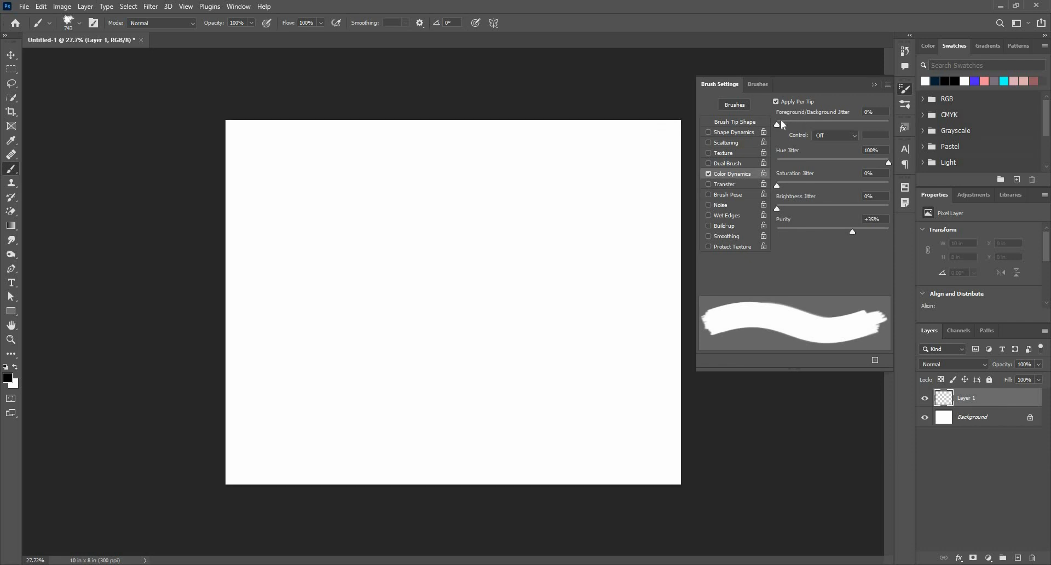
left_click(781, 122)
mouse_move(274, 175)
left_mouse_down()
mouse_move(394, 306)
mouse_move(552, 290)
mouse_move(471, 169)
mouse_move(299, 206)
mouse_move(383, 405)
mouse_move(493, 427)
left_mouse_up()
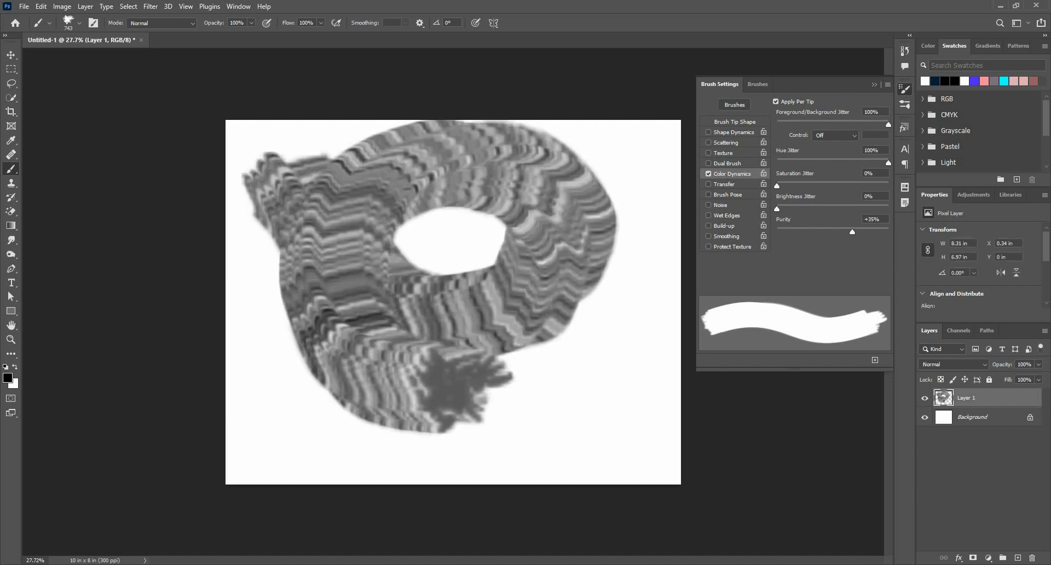
key("ctrl+z")
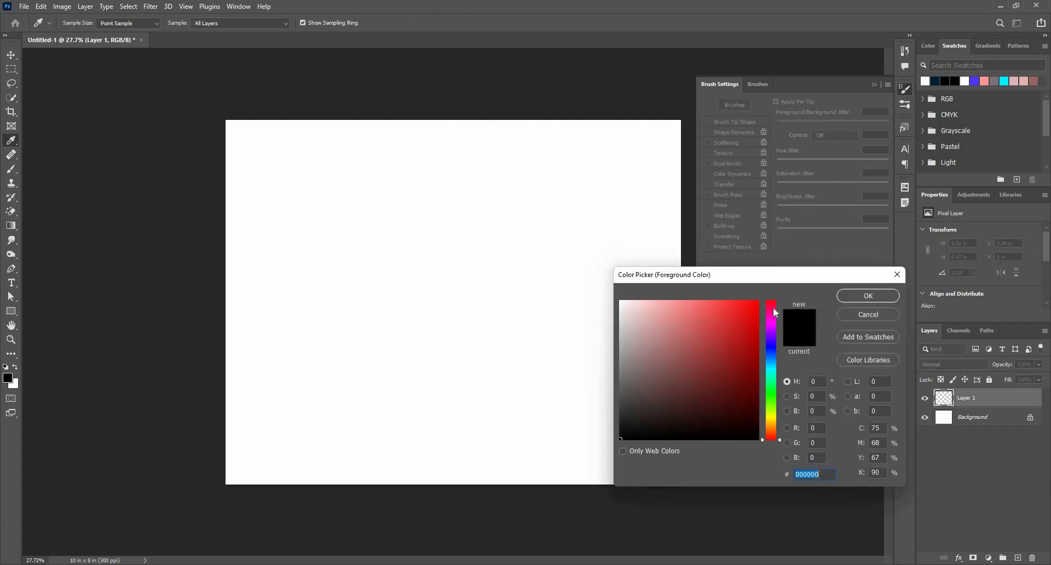
Step: Set the foreground color to the violet 5400ff, paint a large looping test stroke and undo it
left_click(758, 301)
left_click(773, 339)
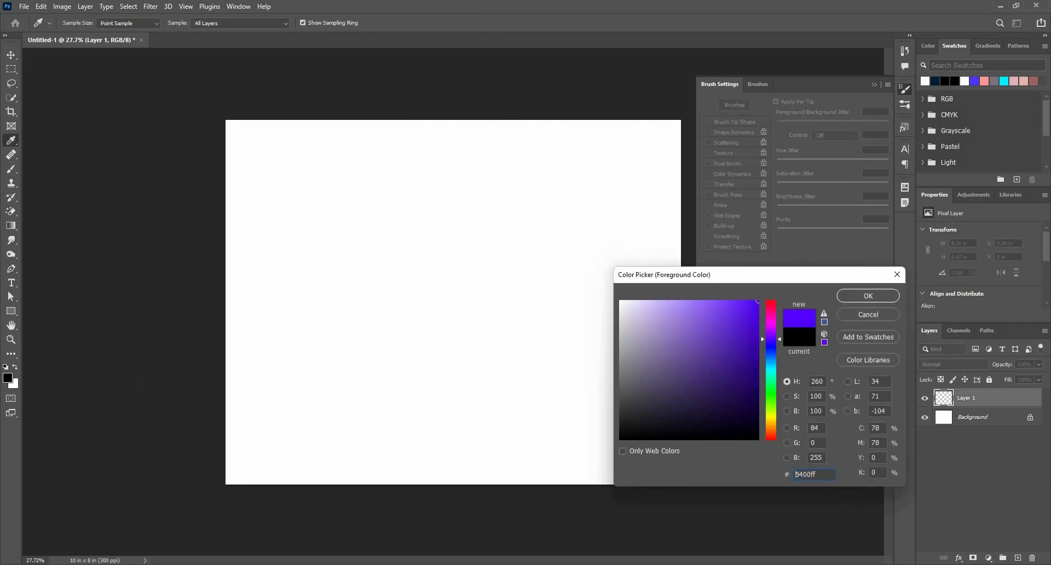
left_click(868, 296)
key("b")
mouse_move(252, 140)
left_mouse_down()
mouse_move(296, 237)
mouse_move(370, 252)
mouse_move(429, 207)
mouse_move(510, 214)
mouse_move(546, 290)
mouse_move(513, 323)
mouse_move(406, 341)
mouse_move(359, 373)
mouse_move(392, 401)
mouse_move(537, 397)
mouse_move(608, 329)
mouse_move(597, 199)
mouse_move(543, 145)
mouse_move(436, 148)
mouse_move(347, 180)
mouse_move(323, 276)
mouse_move(346, 338)
mouse_move(435, 378)
left_mouse_up()
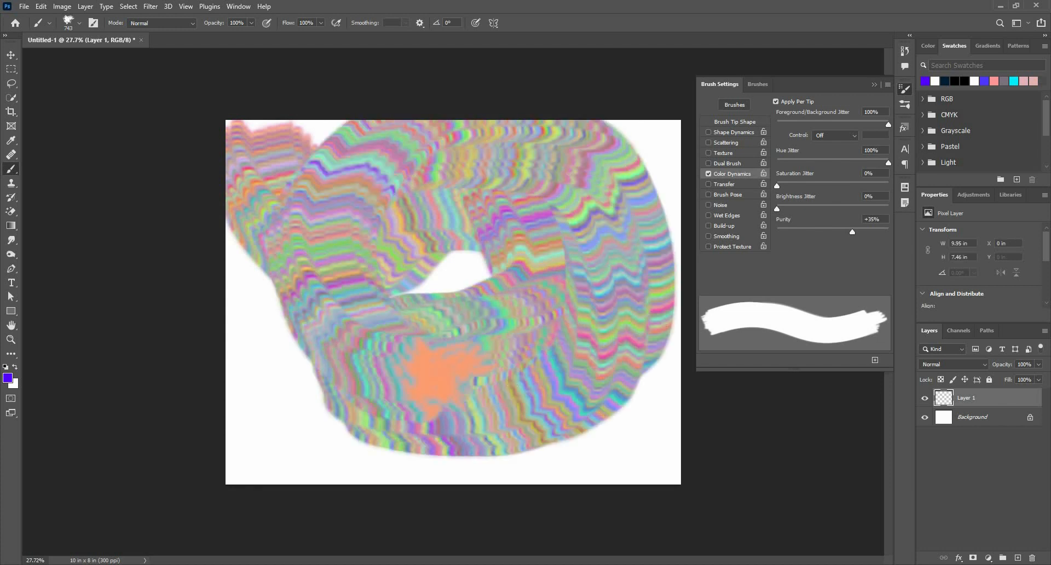
key("ctrl+z")
Step: Reduce the brush size, set Hue Jitter to 0% and paint looping violet test strokes across the upper canvas
left_click_drag(367, 221, 322, 225)
mouse_move(235, 170)
left_mouse_down()
mouse_move(355, 163)
mouse_move(588, 198)
left_mouse_up()
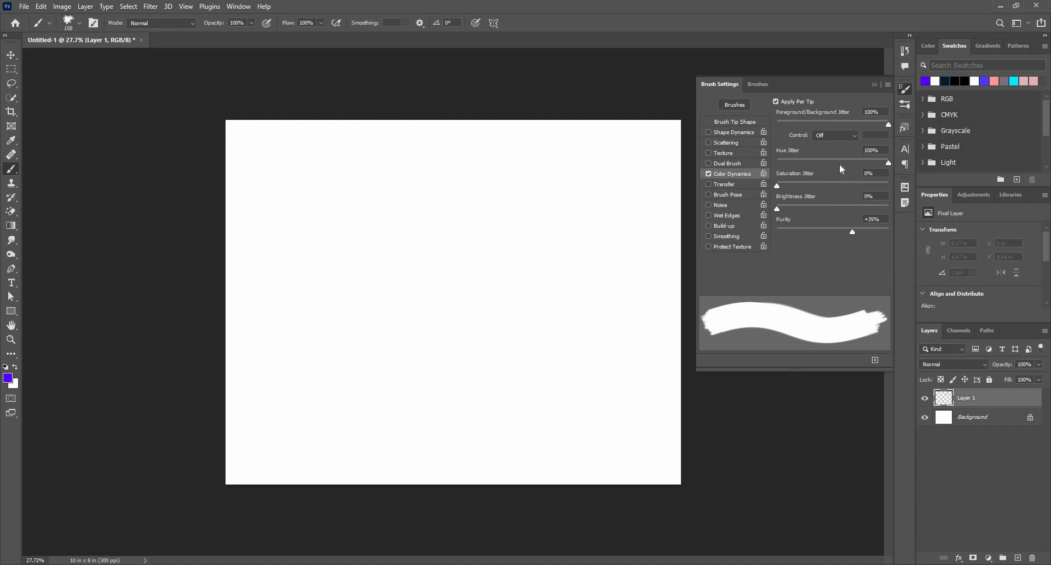
left_click_drag(888, 163, 768, 166)
mouse_move(400, 171)
left_mouse_down()
mouse_move(429, 181)
mouse_move(501, 256)
mouse_move(553, 200)
left_mouse_up()
mouse_move(368, 162)
left_mouse_down()
mouse_move(355, 200)
mouse_move(403, 267)
mouse_move(448, 273)
mouse_move(377, 266)
mouse_move(303, 192)
left_mouse_up()
left_click_drag(338, 293, 363, 302)
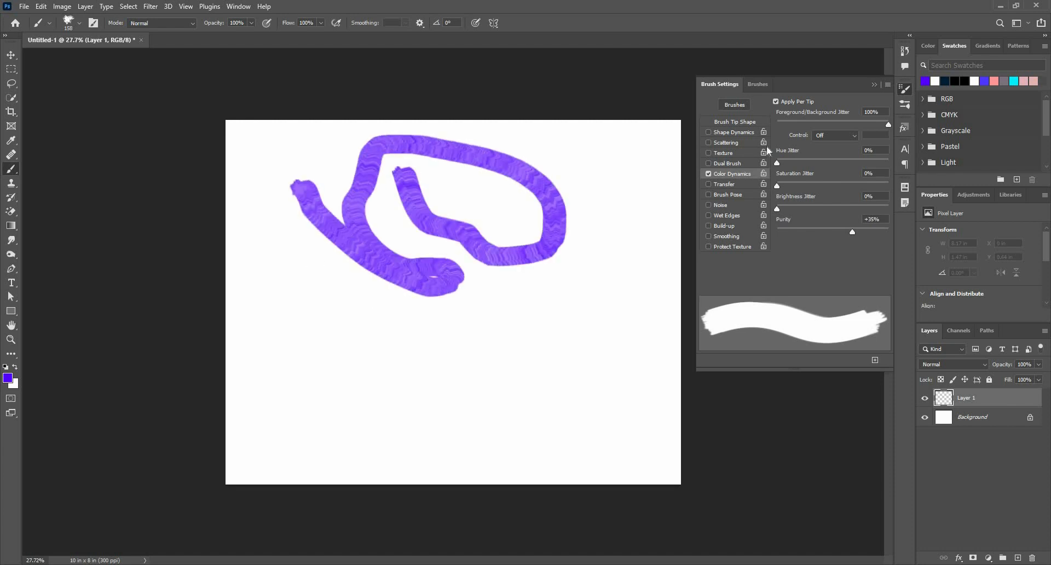
Step: Set Hue Jitter to 46% and paint a looping stroke near the right edge and a short one along the top
left_click(828, 162)
left_click_drag(591, 161, 627, 244)
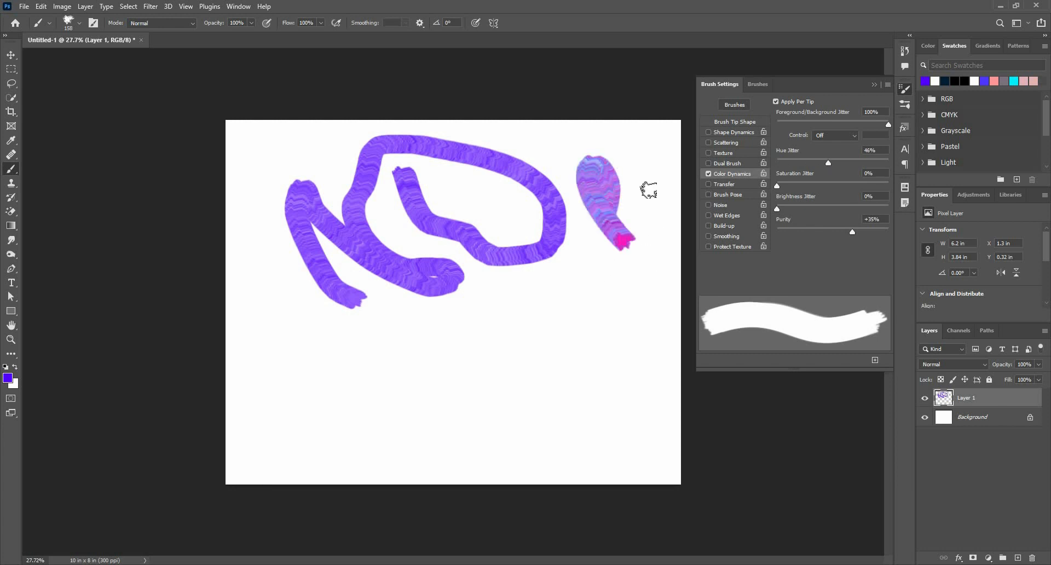
left_click_drag(649, 190, 626, 147)
left_click_drag(554, 134, 487, 131)
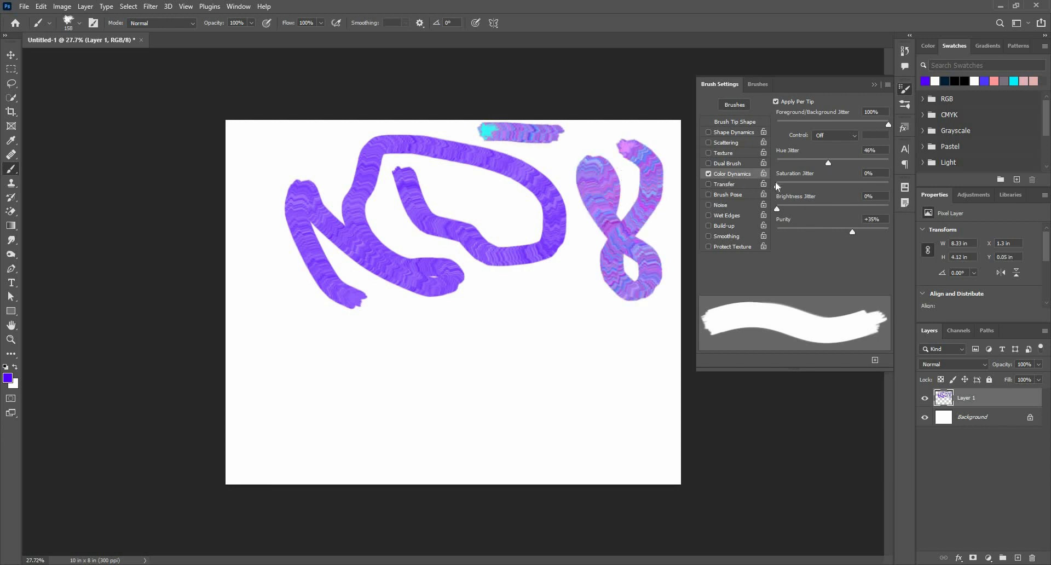
Step: Set Saturation Jitter to 100% and paint a wavy stroke, then set Hue Jitter to 100% and paint a long looping stroke
left_click_drag(273, 284, 292, 334)
left_click_drag(422, 337, 463, 340)
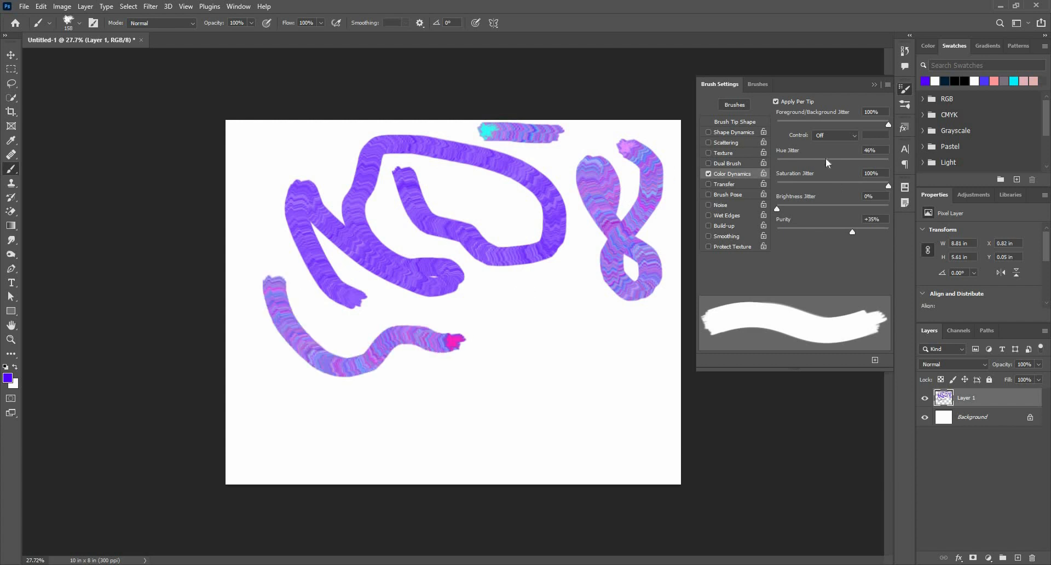
mouse_move(464, 256)
left_mouse_down()
mouse_move(518, 312)
mouse_move(601, 348)
mouse_move(504, 358)
mouse_move(468, 271)
left_mouse_up()
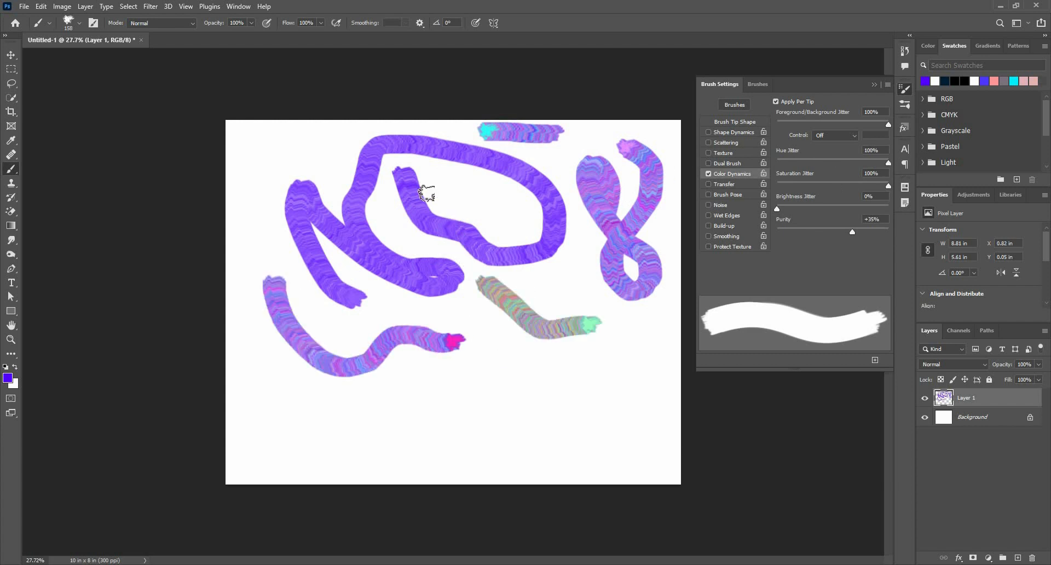
left_click_drag(309, 164, 309, 182)
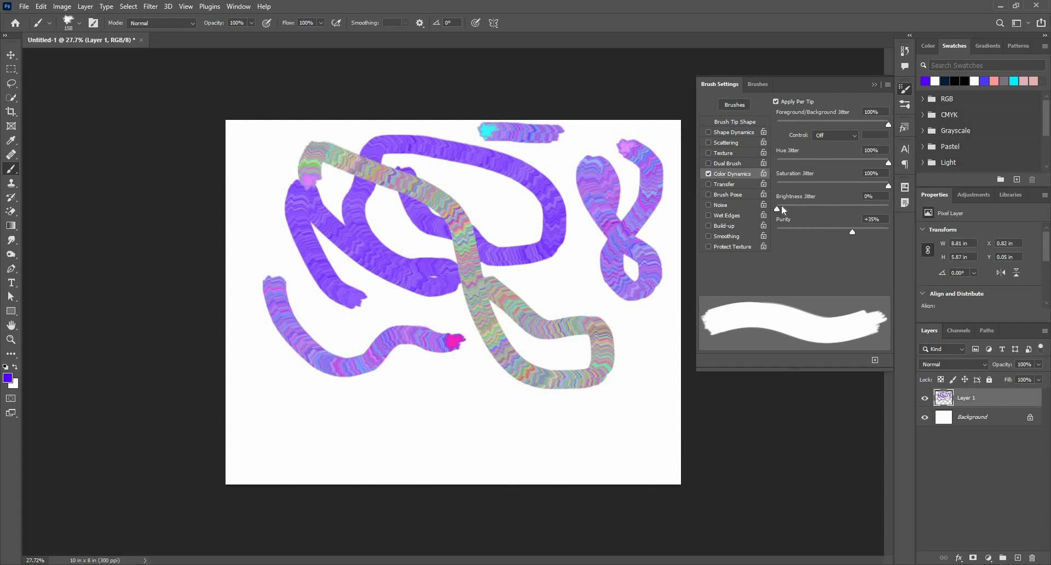
Step: Set Brightness Jitter to 100% and paint a long looping stroke across the canvas plus a shorter one on its right side
left_click_drag(278, 251, 307, 351)
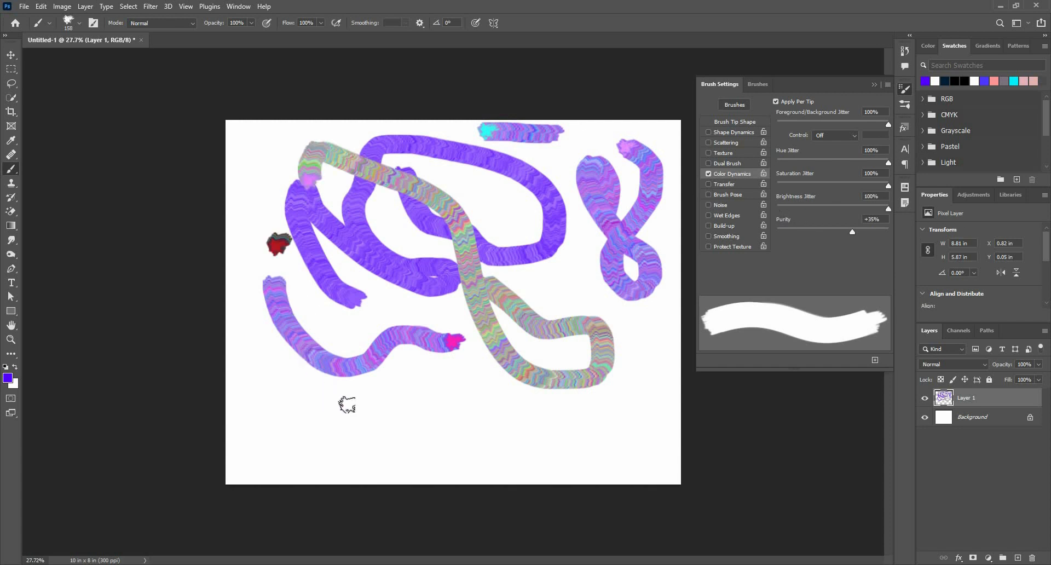
mouse_move(475, 437)
left_mouse_down()
mouse_move(553, 426)
mouse_move(489, 330)
mouse_move(392, 257)
left_mouse_up()
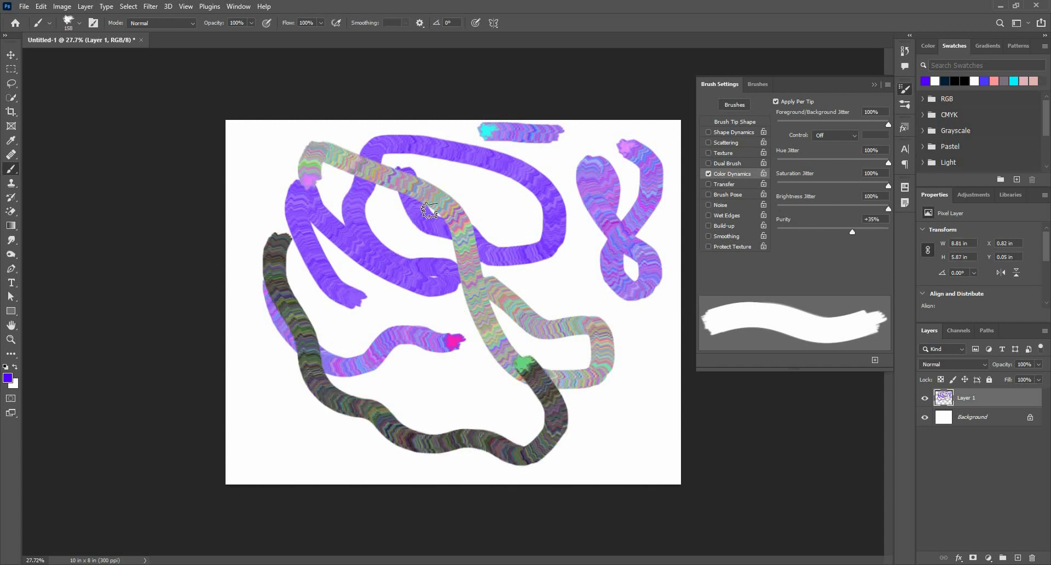
left_click_drag(508, 198, 605, 350)
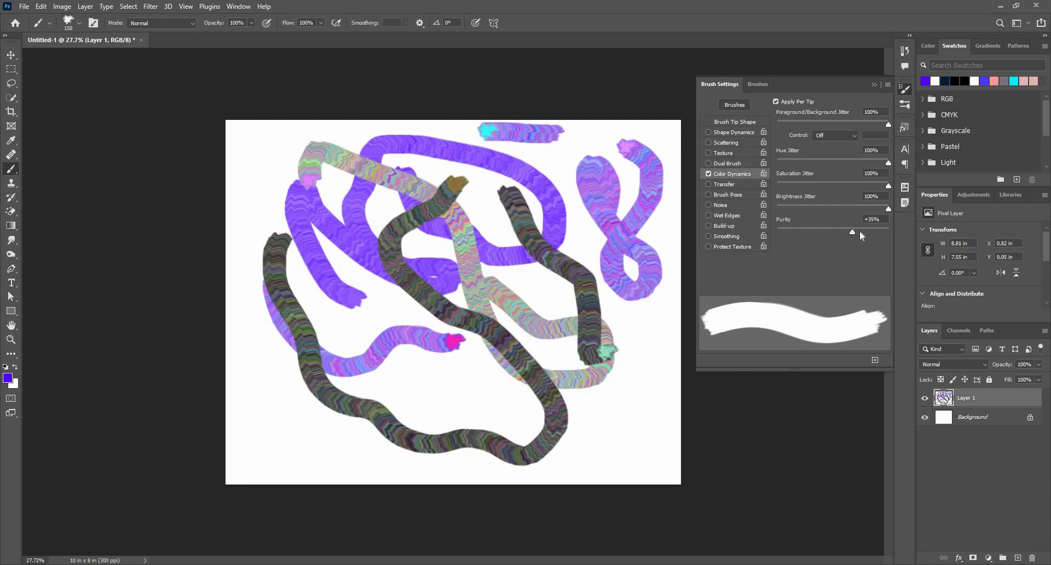
Step: Set Purity to +100%, paint a long vertical stroke along the canvas's left side and place four single stamps near the lower center
left_click(273, 140)
mouse_move(255, 193)
left_mouse_down()
mouse_move(257, 319)
mouse_move(280, 405)
mouse_move(332, 447)
mouse_move(349, 439)
left_mouse_up()
mouse_move(408, 396)
left_mouse_down()
mouse_move(476, 407)
mouse_move(451, 376)
left_mouse_up()
left_click(476, 404)
left_click(451, 375)
left_click(442, 405)
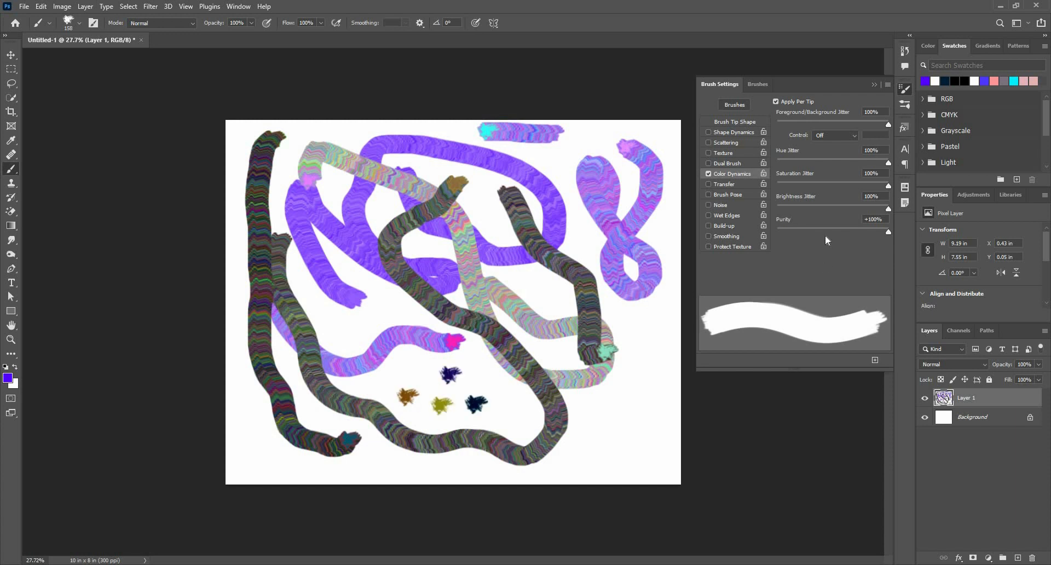
Step: Set Purity to -100% and place single brush stamps around the existing ones in the lower center of the canvas
left_click_drag(887, 232, 700, 304)
left_click(494, 370)
left_click(505, 412)
left_click(525, 433)
left_click(500, 389)
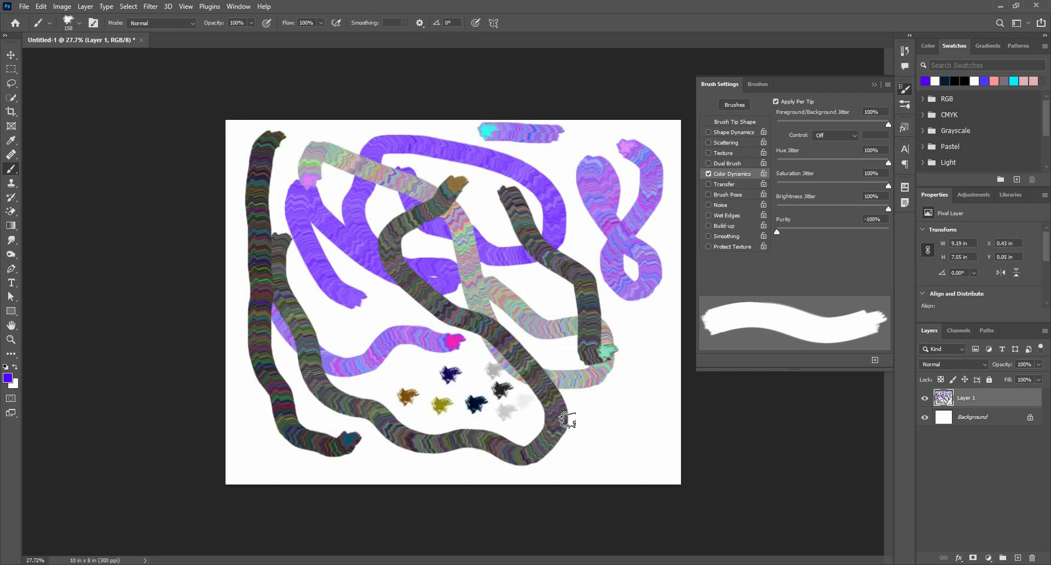
left_click(523, 398)
left_click(474, 362)
left_click(422, 358)
left_click(394, 384)
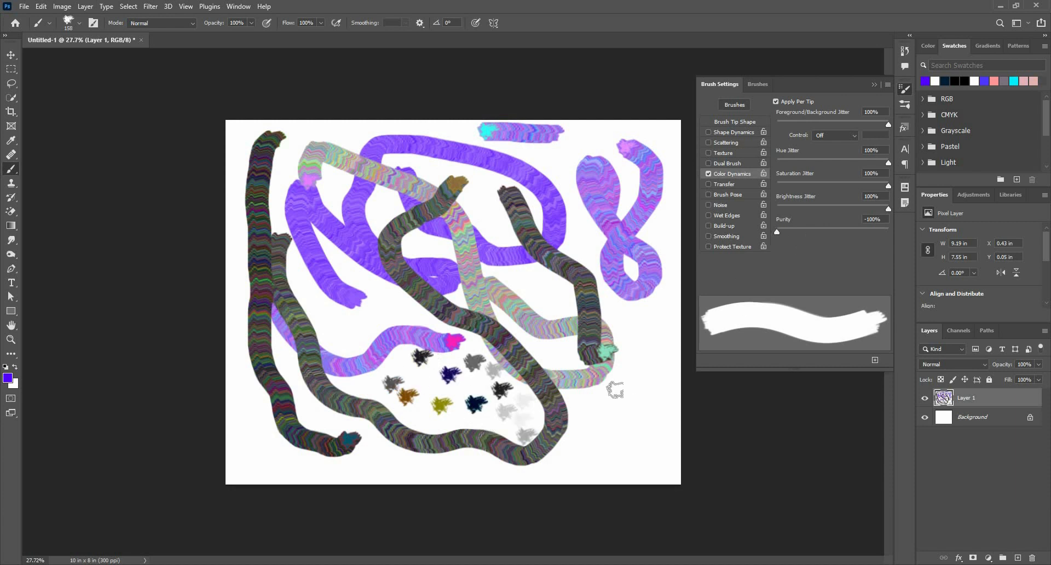
Step: Set Purity to -53% and add single stamps and a curved stroke in the lower right of the canvas
left_click(607, 413)
left_click(616, 448)
left_click(638, 378)
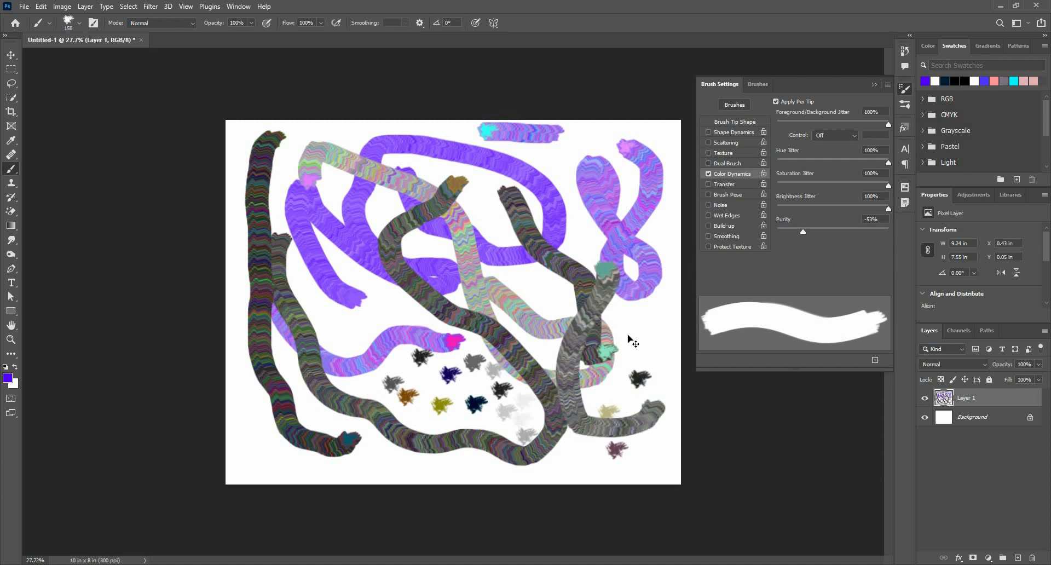
Step: Clear all the test strokes from Layer 1 and remove the selection
key("ctrl+a")
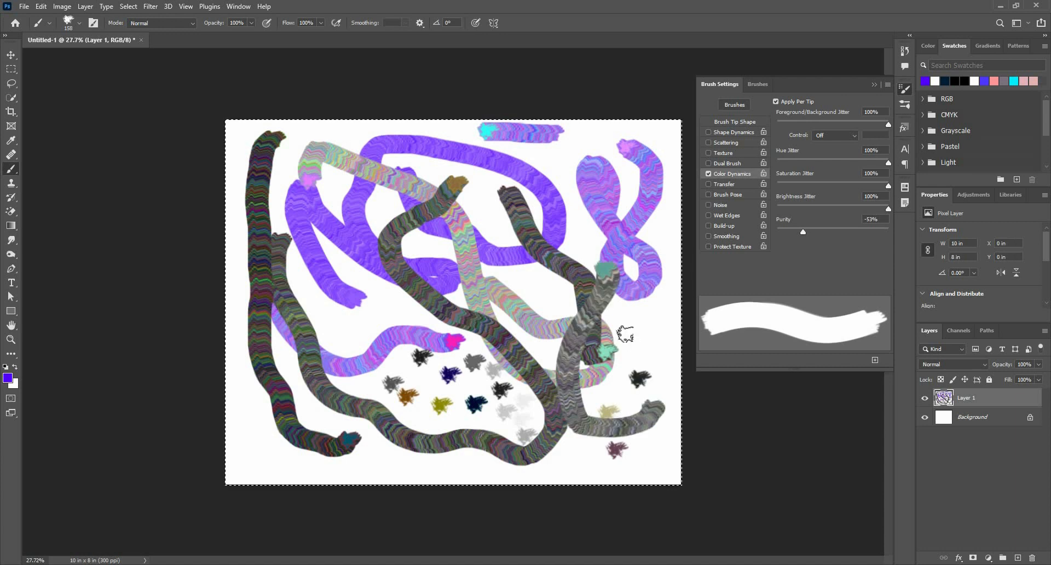
key("Delete")
key("ctrl+d")
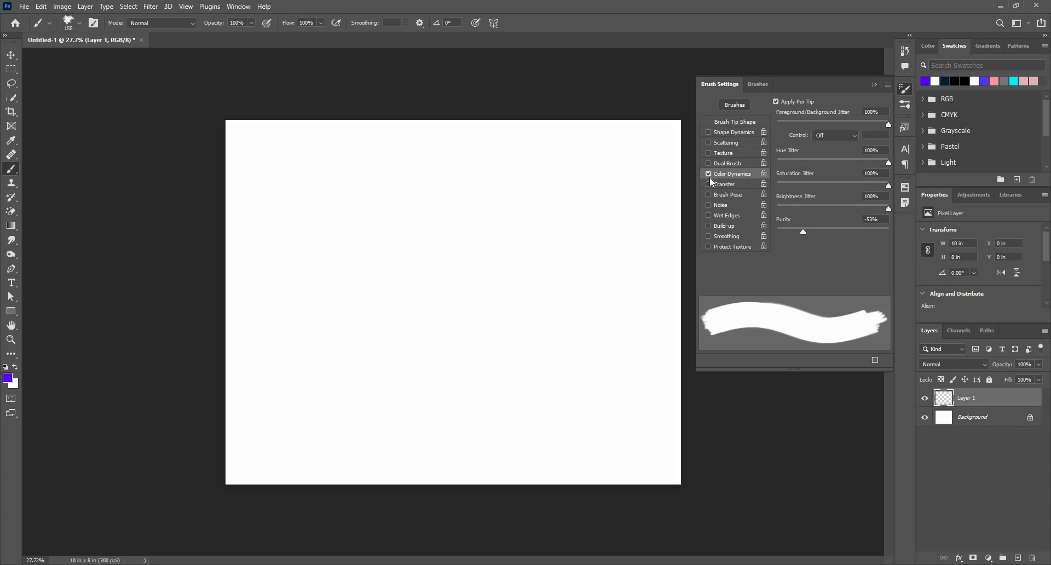
Step: Replace Color Dynamics with Transfer at 100% Opacity Jitter, then try a short stroke at 339 px and undo it
left_click(710, 174)
left_click(724, 186)
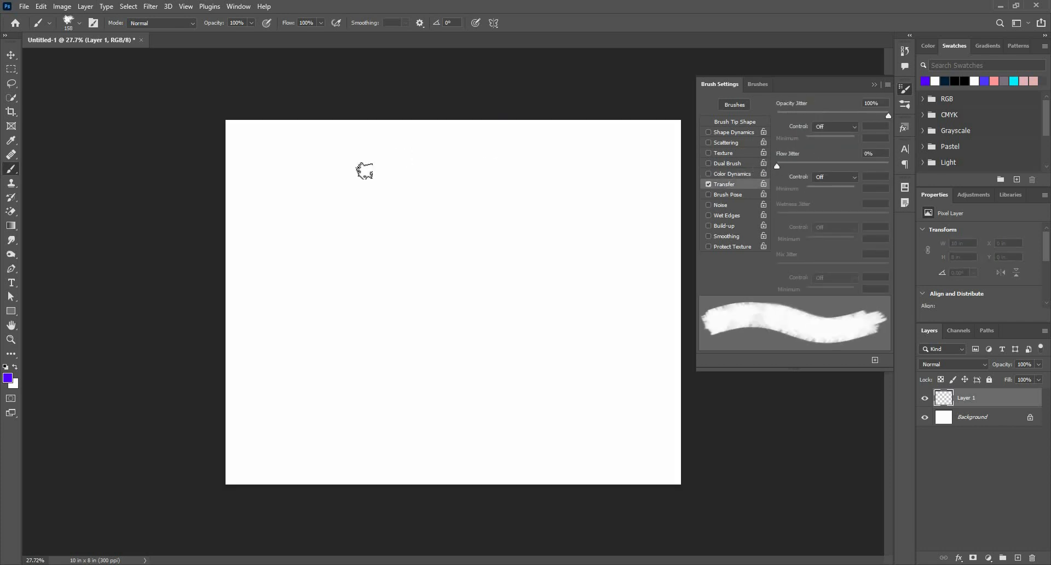
mouse_move(334, 185)
left_mouse_down("alt")
mouse_move(354, 185)
mouse_move(365, 263)
left_mouse_up("alt")
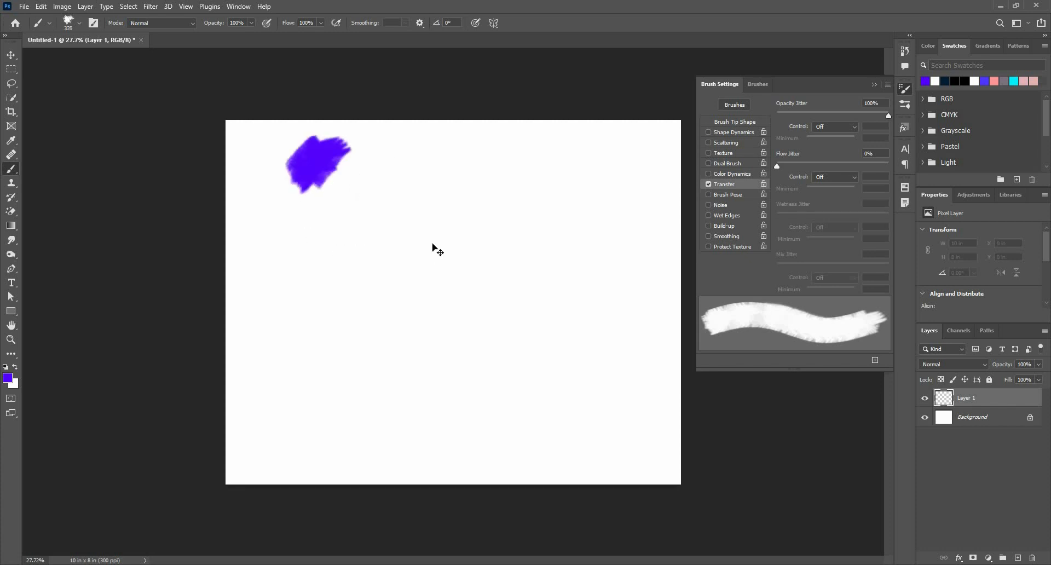
key("ctrl+z")
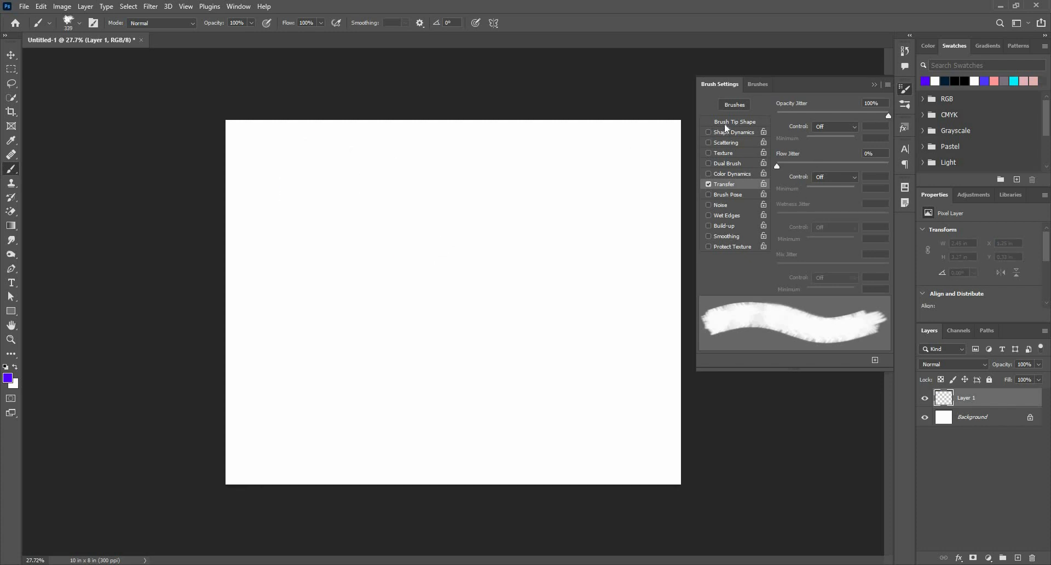
Step: Increase the brush tip spacing so the stamps separate, and paint trails across the canvas with Transfer's 100% Opacity Jitter
left_click(708, 131)
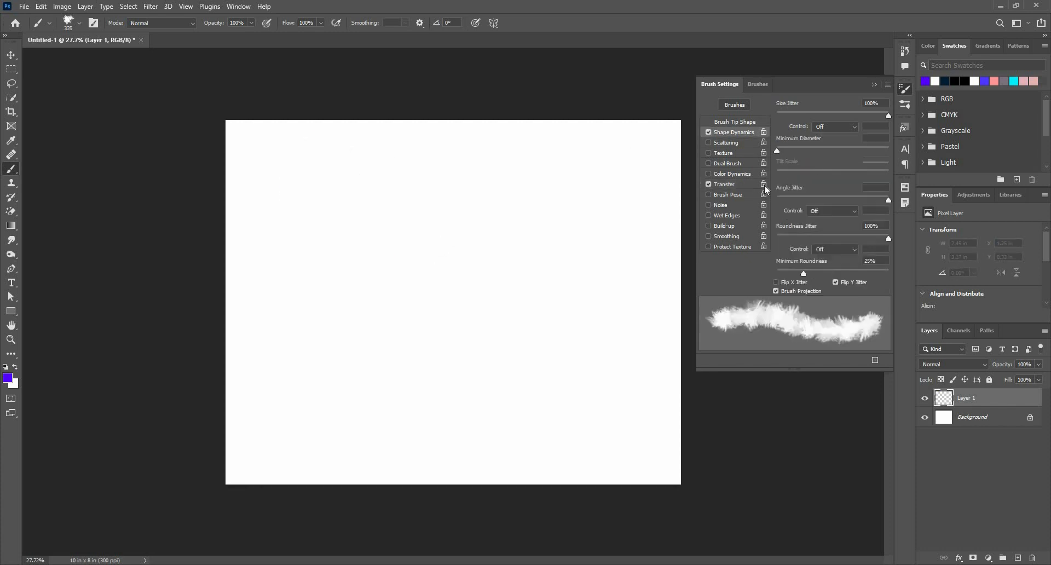
left_click(708, 131)
left_click(734, 122)
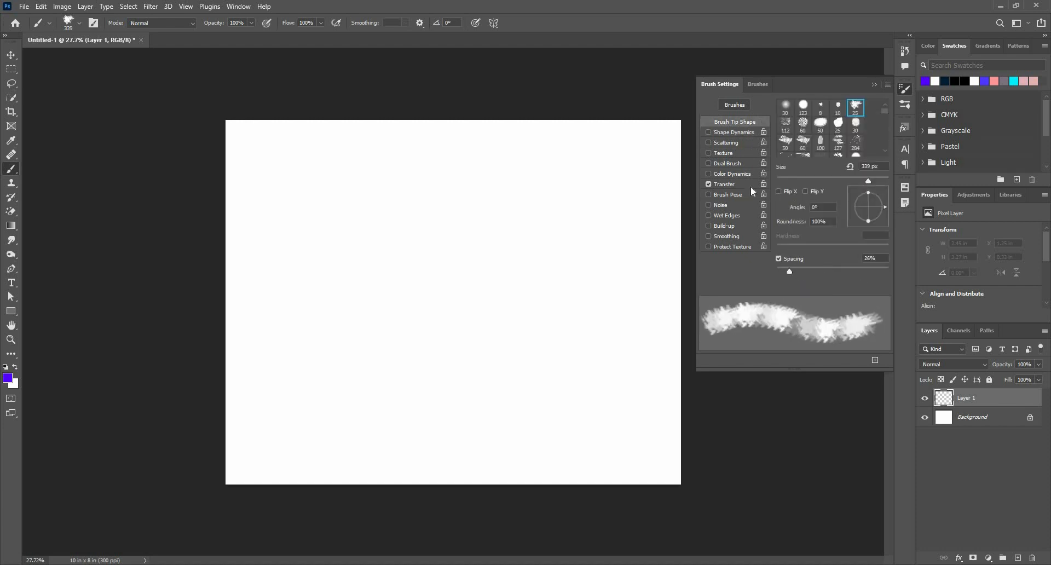
mouse_move(264, 126)
left_mouse_down()
mouse_move(301, 246)
mouse_move(415, 162)
mouse_move(503, 164)
left_mouse_up()
left_click_drag(604, 192, 629, 231)
mouse_move(546, 298)
left_mouse_down()
mouse_move(488, 291)
mouse_move(278, 320)
left_mouse_up()
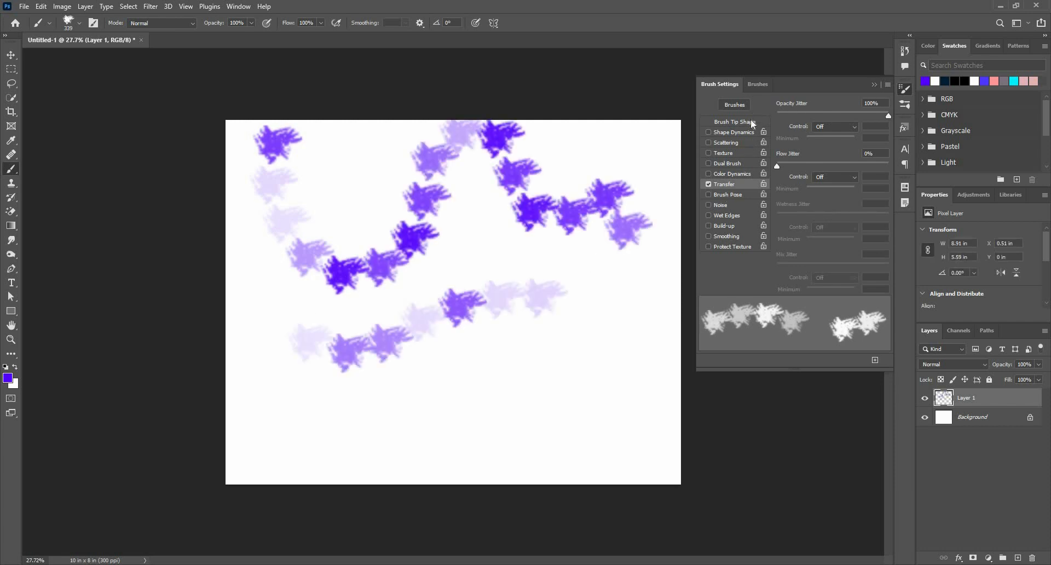
Step: Set Opacity Jitter to 0% and Flow Jitter to 100%, paint a test trail and undo the test strokes
left_click(777, 116)
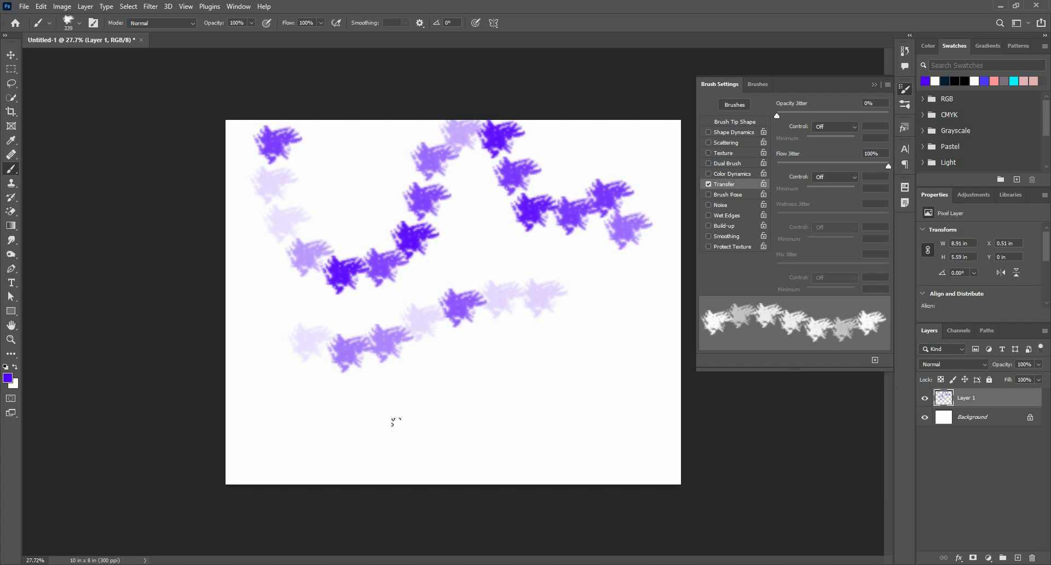
mouse_move(629, 358)
left_mouse_down()
mouse_move(610, 349)
mouse_move(344, 425)
mouse_move(619, 335)
mouse_move(312, 437)
mouse_move(575, 336)
mouse_move(356, 422)
mouse_move(341, 401)
mouse_move(537, 350)
mouse_move(295, 278)
mouse_move(447, 259)
mouse_move(351, 157)
mouse_move(587, 261)
mouse_move(619, 294)
left_mouse_up()
key("ctrl+z")
key("ctrl+z")
key("ctrl+z")
key("ctrl+z")
key("ctrl+z")
key("ctrl+z")
key("ctrl+z")
key("ctrl+z")
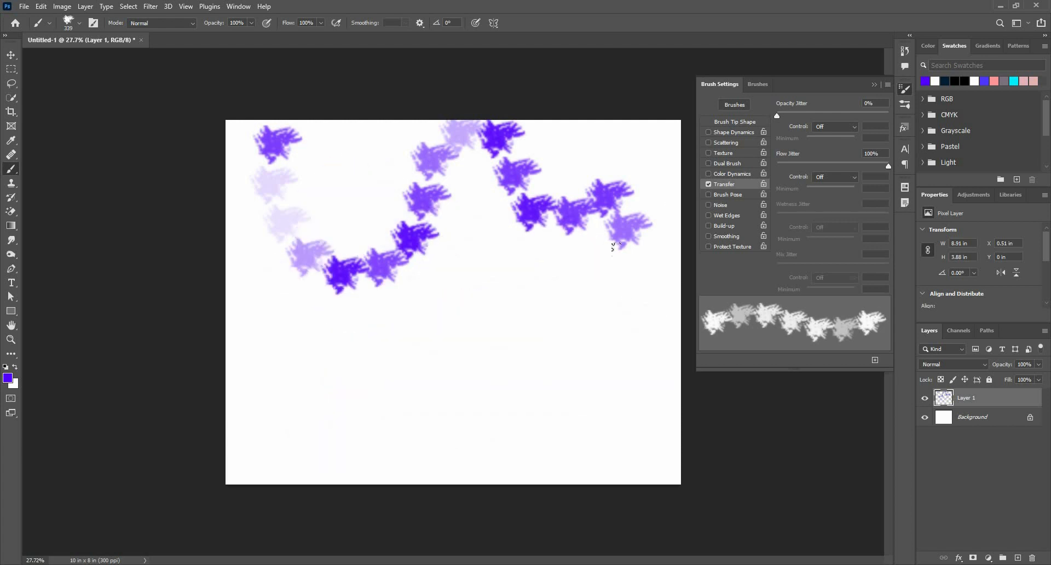
Step: Set Flow Jitter to 0% and turn off Transfer
left_click_drag(888, 166, 740, 176)
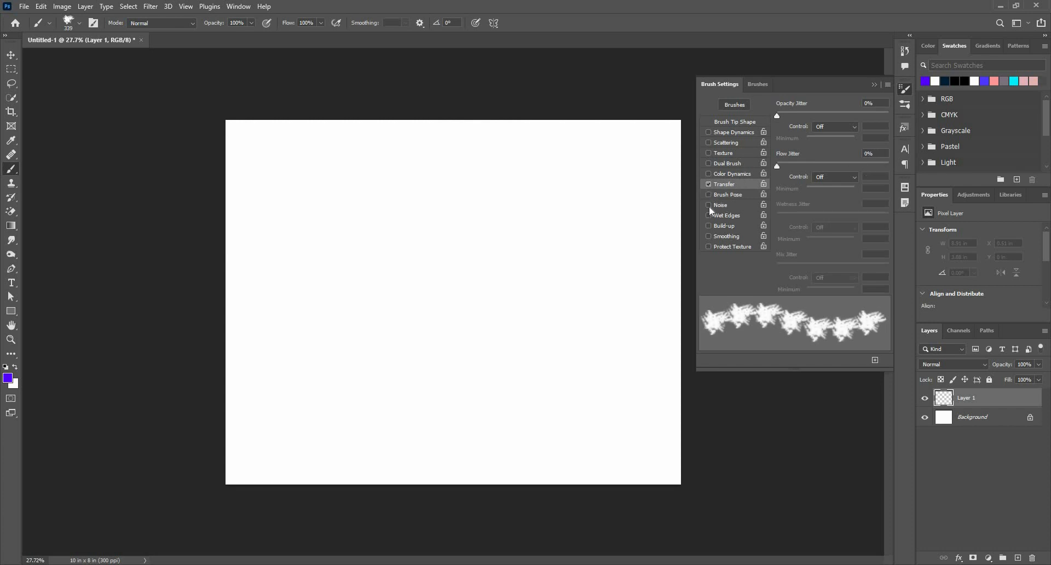
left_click(709, 184)
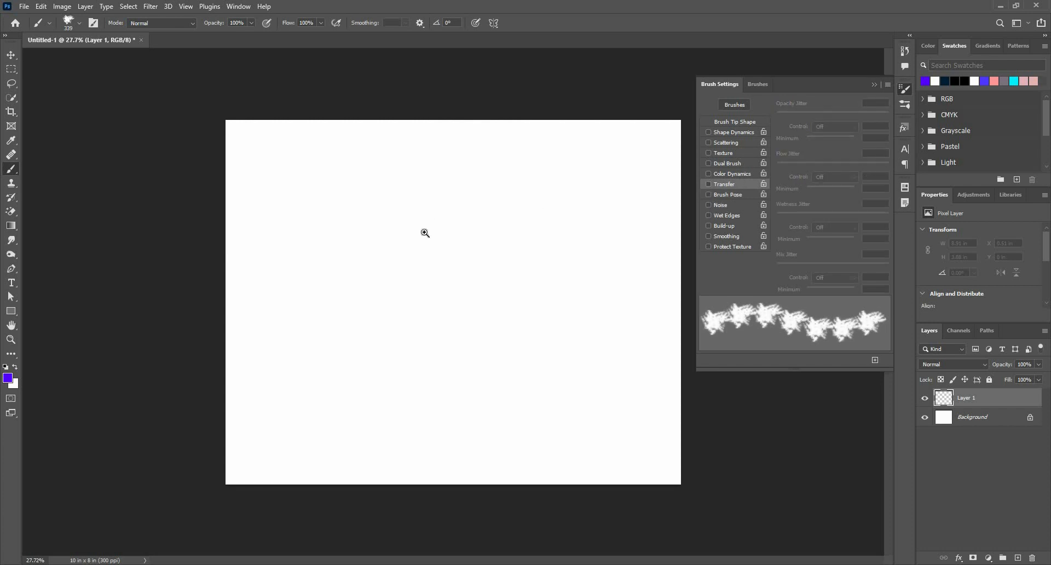
Step: Stamp one mark near the canvas center, enlarge the brush to 1575 px and stamp a large mark beside it
left_click(448, 233)
left_click(435, 227)
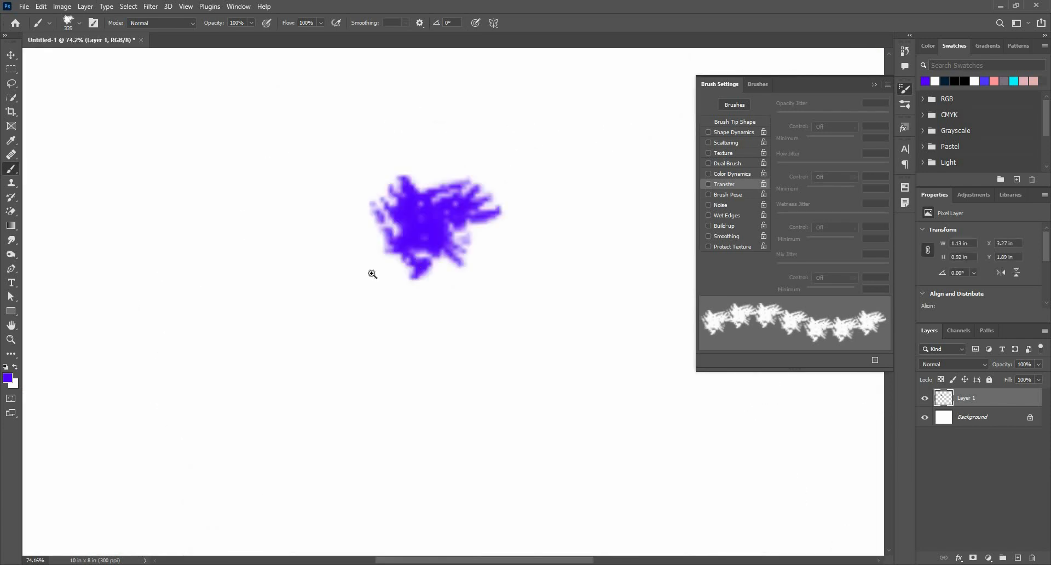
mouse_move(477, 236)
left_mouse_down()
mouse_move(373, 230)
mouse_move(486, 230)
left_mouse_up()
left_click(505, 306)
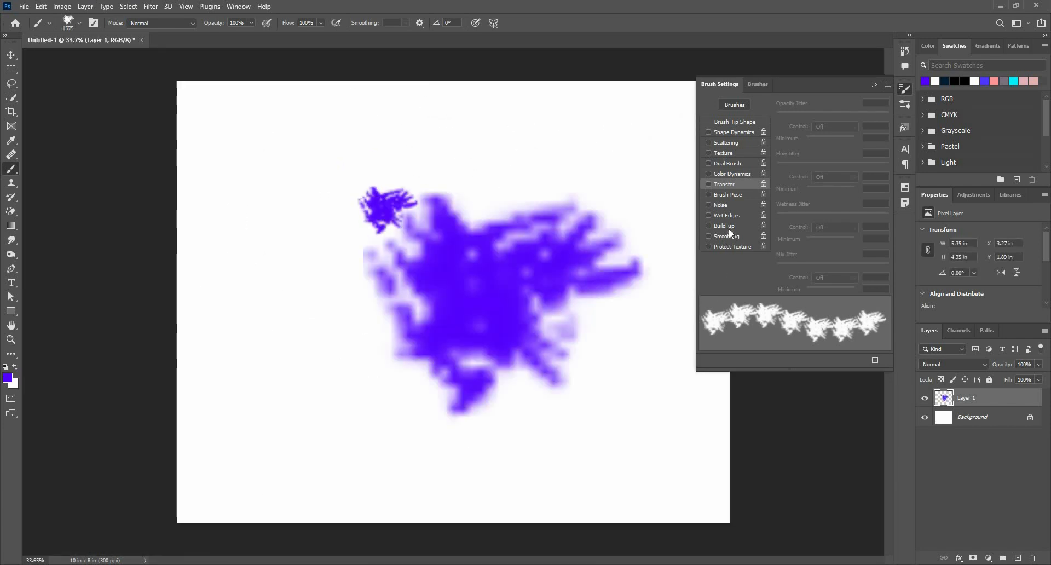
Step: Undo the large stamp, turn on Noise, stamp a new large mark and examine its grainy edges up close
key("ctrl+z")
left_click(708, 204)
left_click(536, 223)
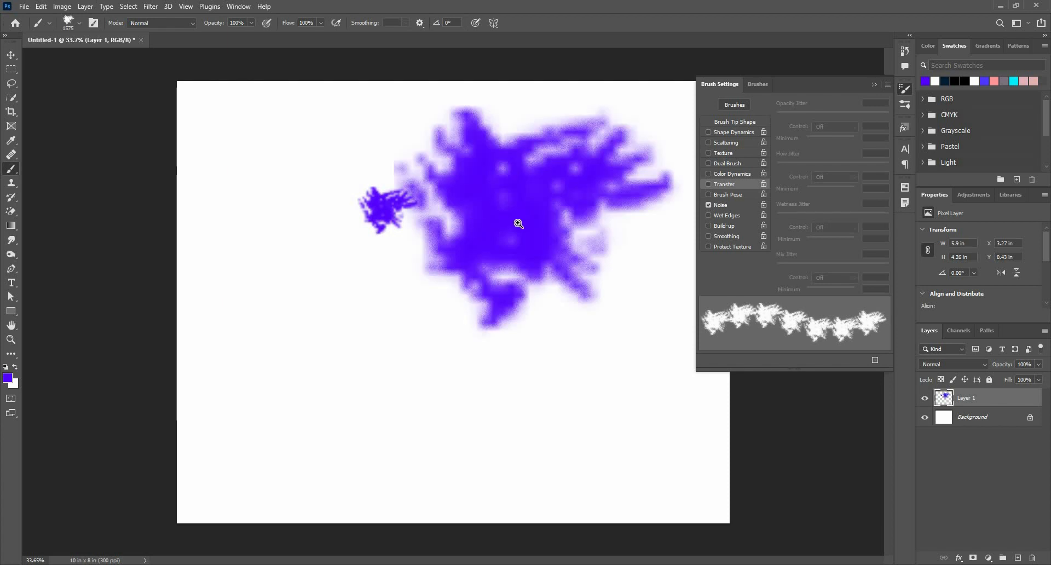
left_click(507, 155)
left_click_drag(414, 304, 63, 304)
left_click_drag(329, 293, 350, 257)
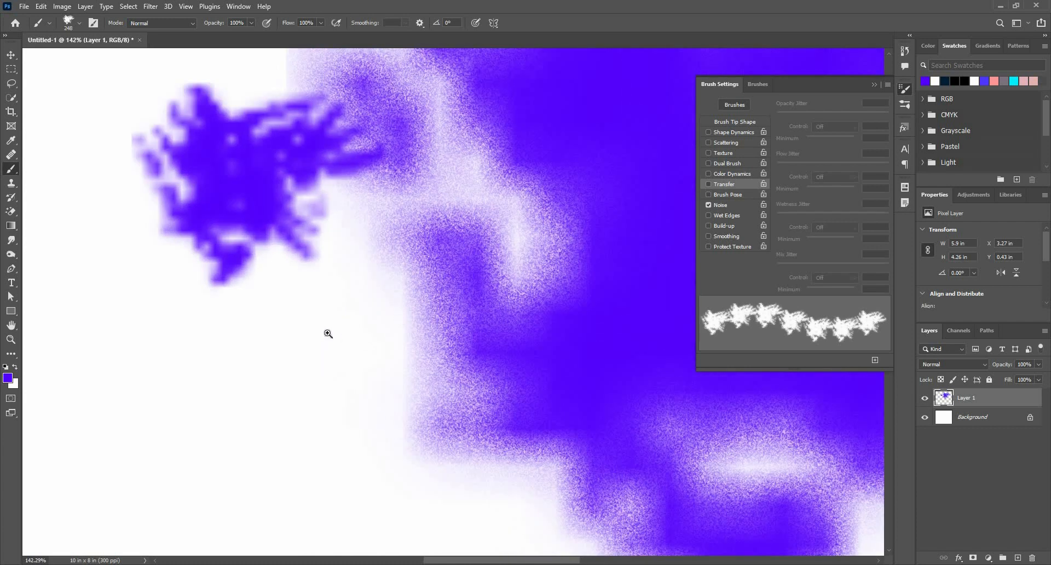
left_click_drag(326, 333, 165, 323)
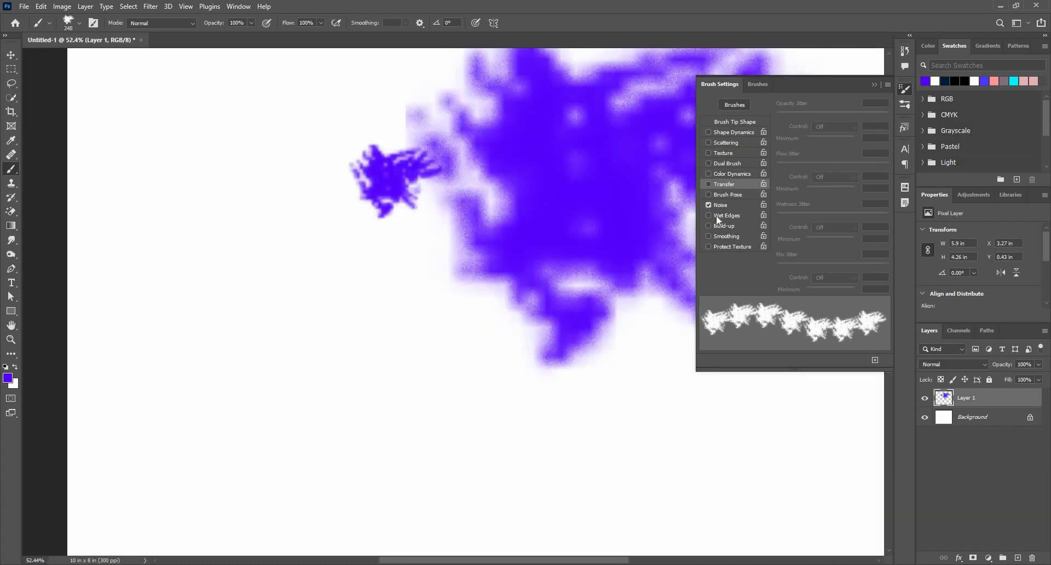
Step: Turn off Noise, turn on Wet Edges and stamp a small mark below the existing small one
left_click(708, 204)
left_click(709, 215)
left_click(322, 320)
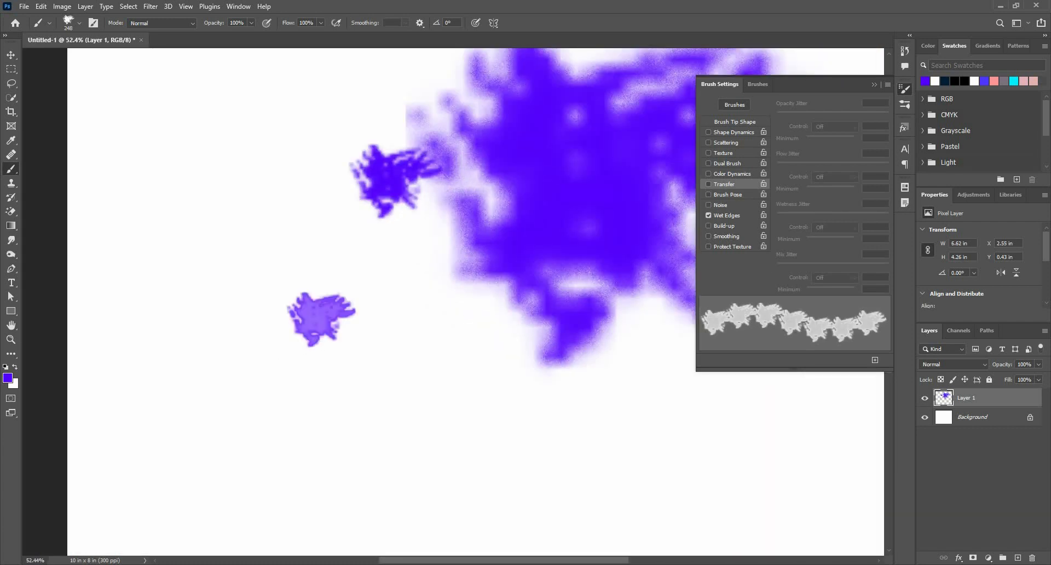
mouse_move(287, 350)
left_mouse_down()
mouse_move(405, 314)
mouse_move(304, 316)
left_mouse_up()
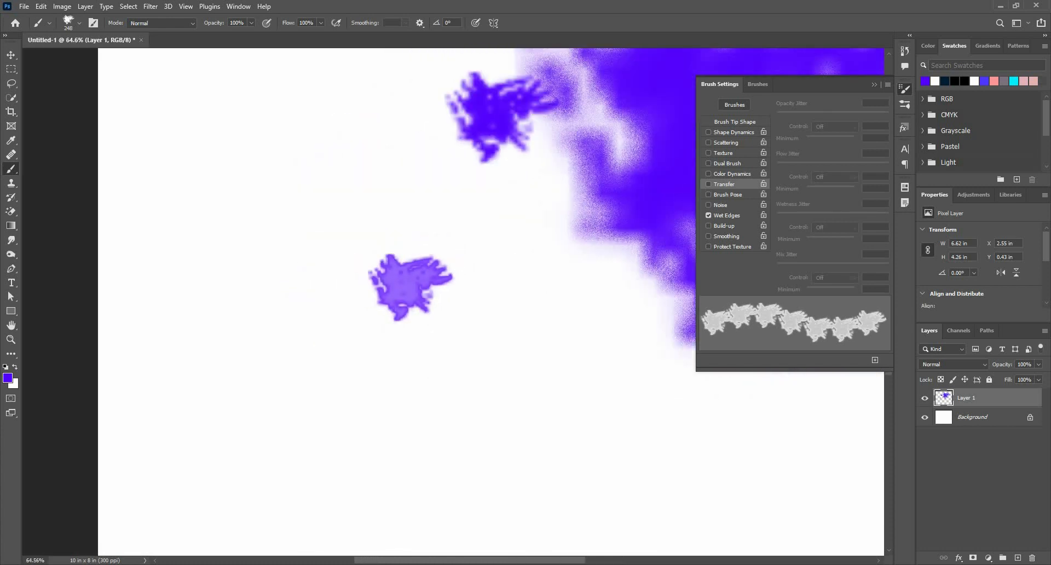
Step: Enlarge the brush to 602 px, stamp a bigger wet-edged mark below the small one and turn off Wet Edges
left_click_drag(417, 363, 481, 364)
left_click(544, 408)
left_click(708, 215)
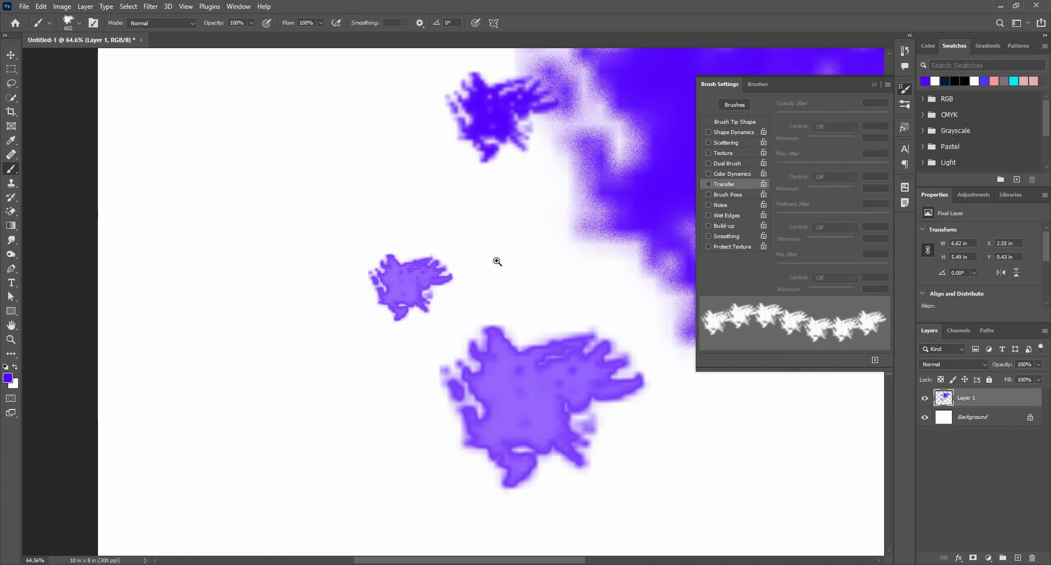
Step: Hide the Brush Settings and delete Layer 1, keeping the whole blank canvas in view
left_click_drag(463, 242, 361, 247)
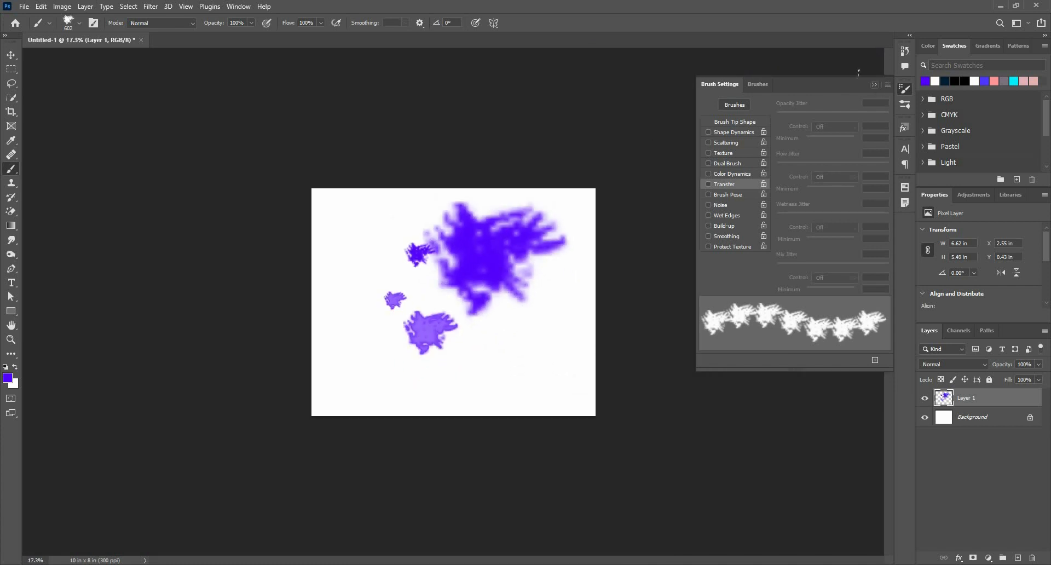
key("F5")
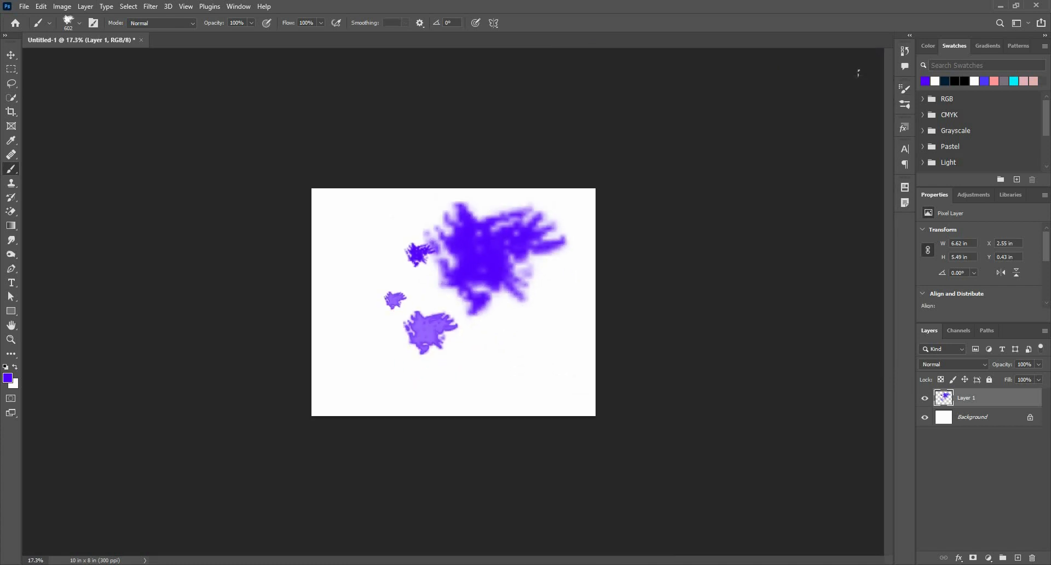
key("Delete")
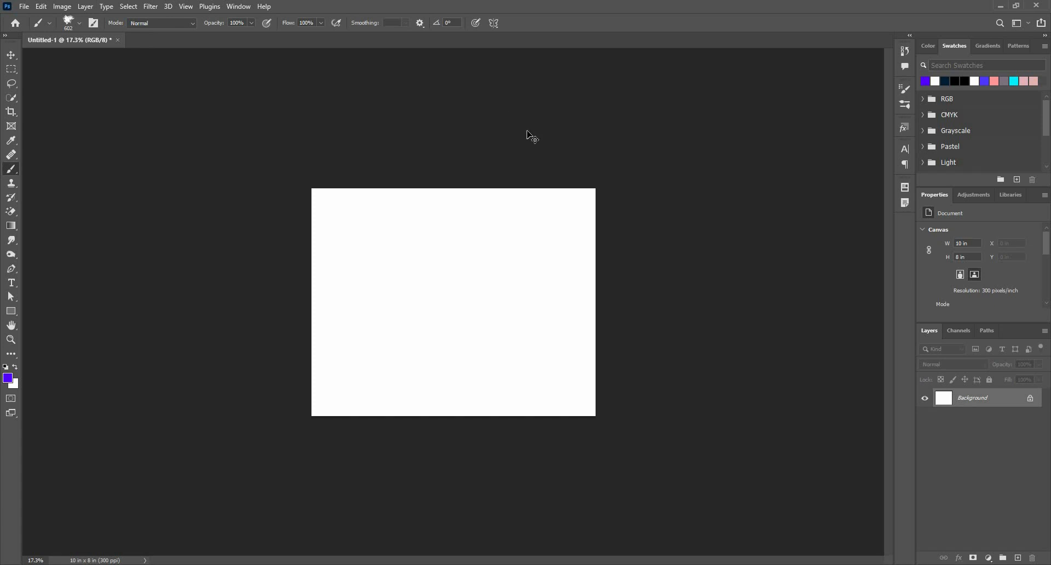
key("ctrl+0")
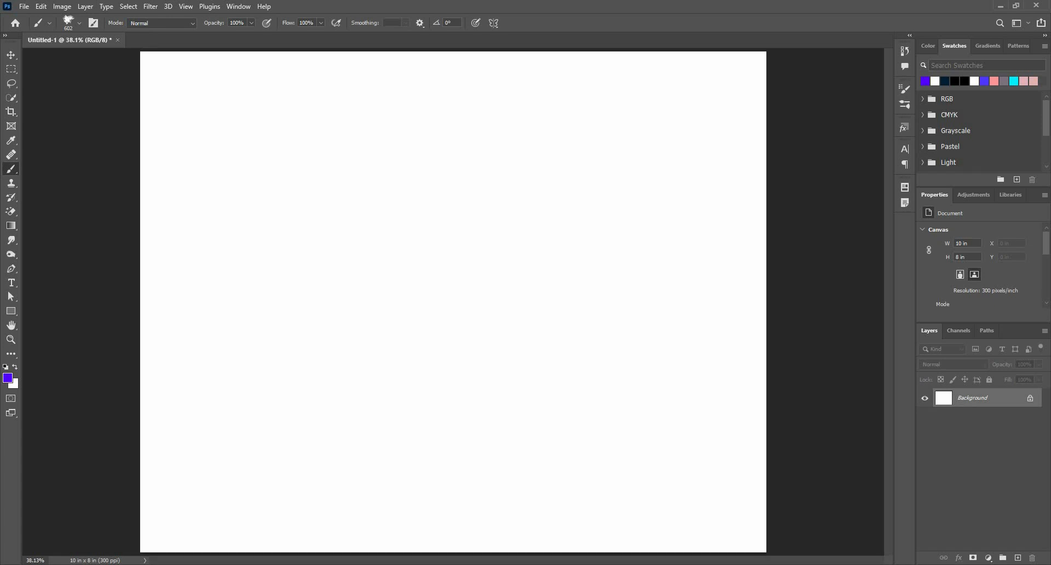
Step: Close the Untitled-1 document without saving its changes
left_click(118, 40)
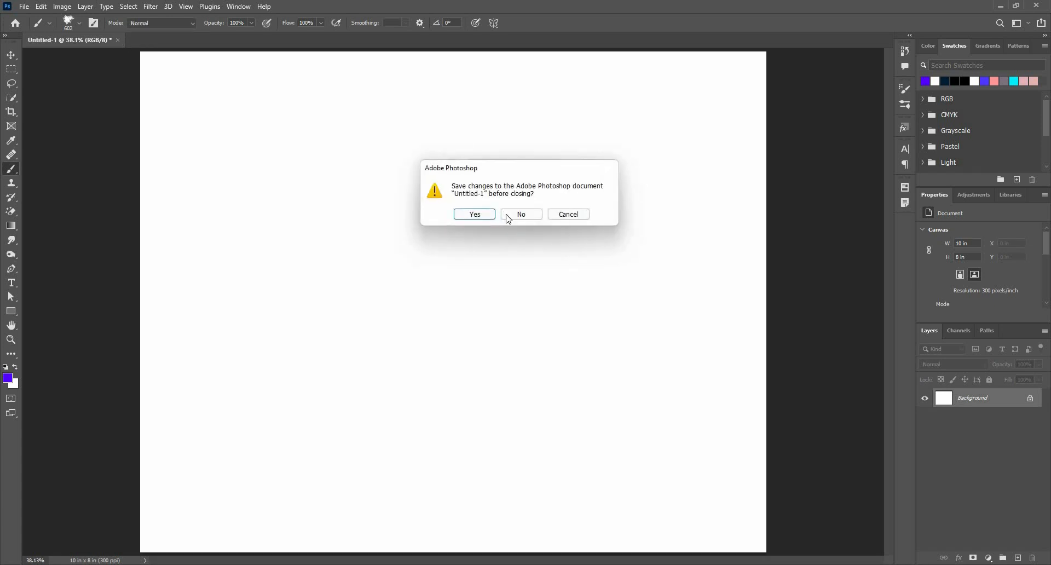
left_click(509, 219)
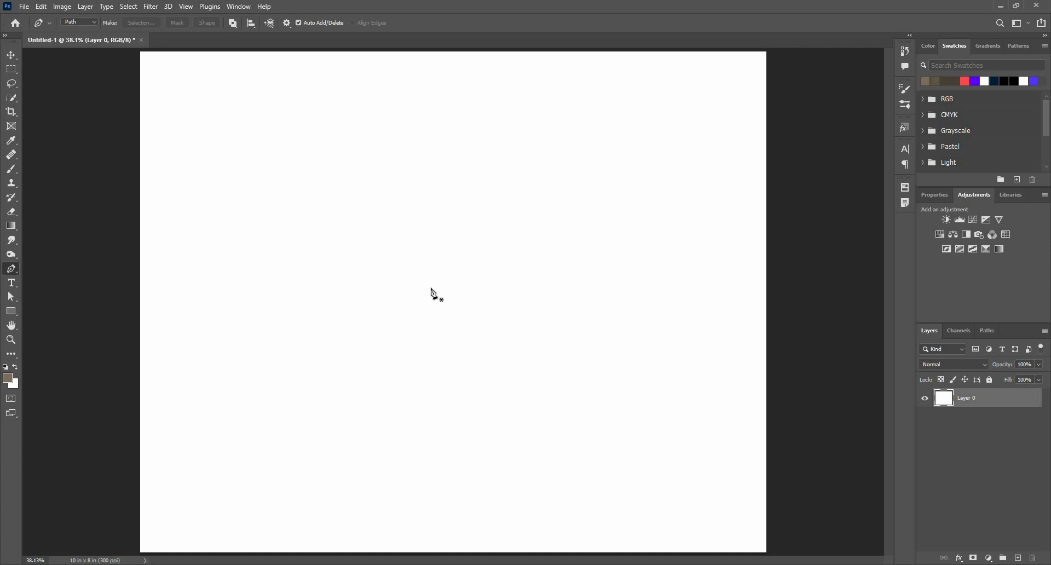
Step: Draw a closed fin-shaped path with the Pen tool, curving from the canvas's lower edge to a pointed tip at the upper left and back
left_click(395, 550)
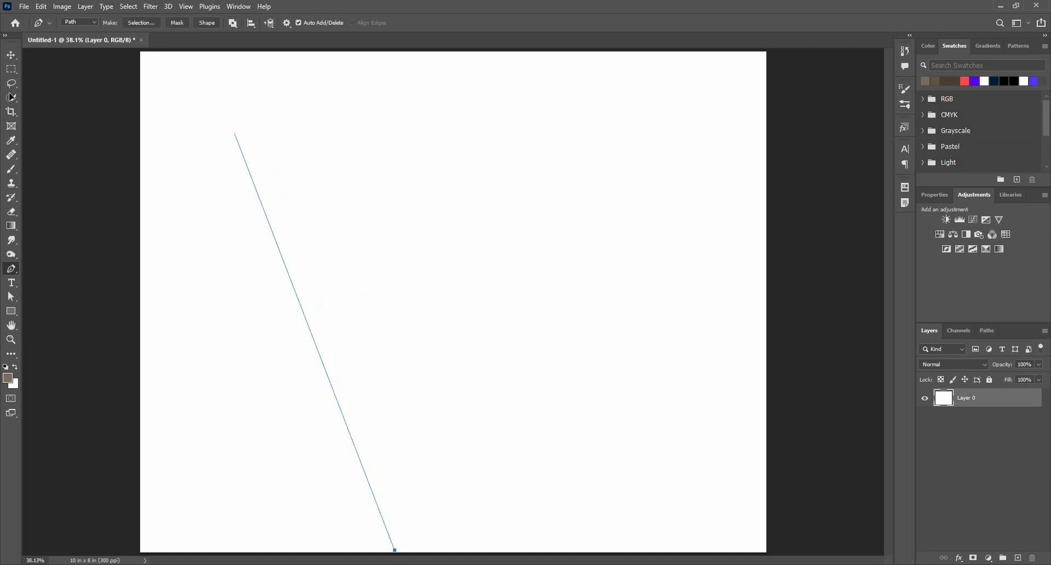
left_click_drag(206, 129, 10, 95)
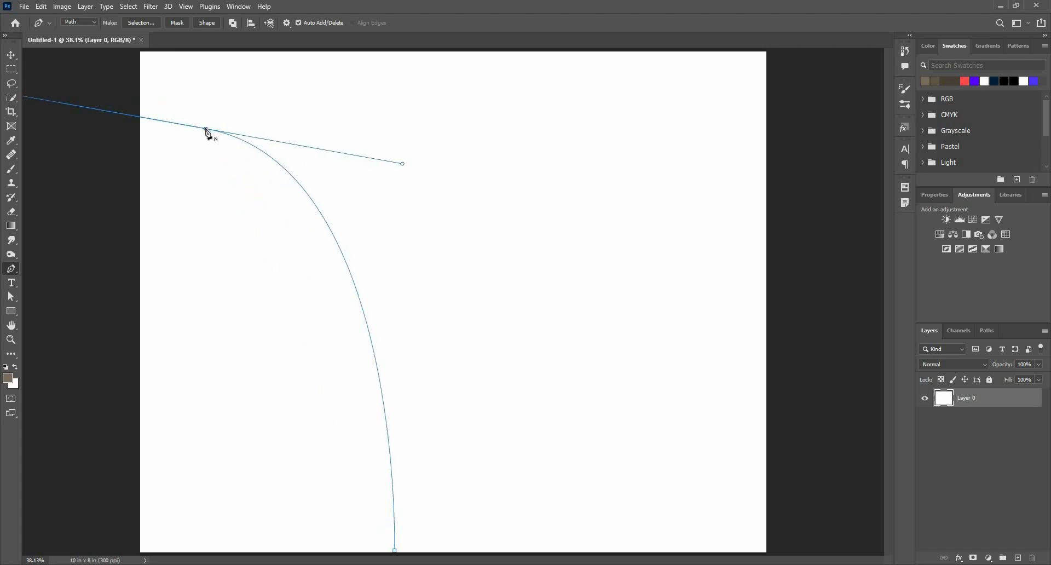
left_click(206, 130)
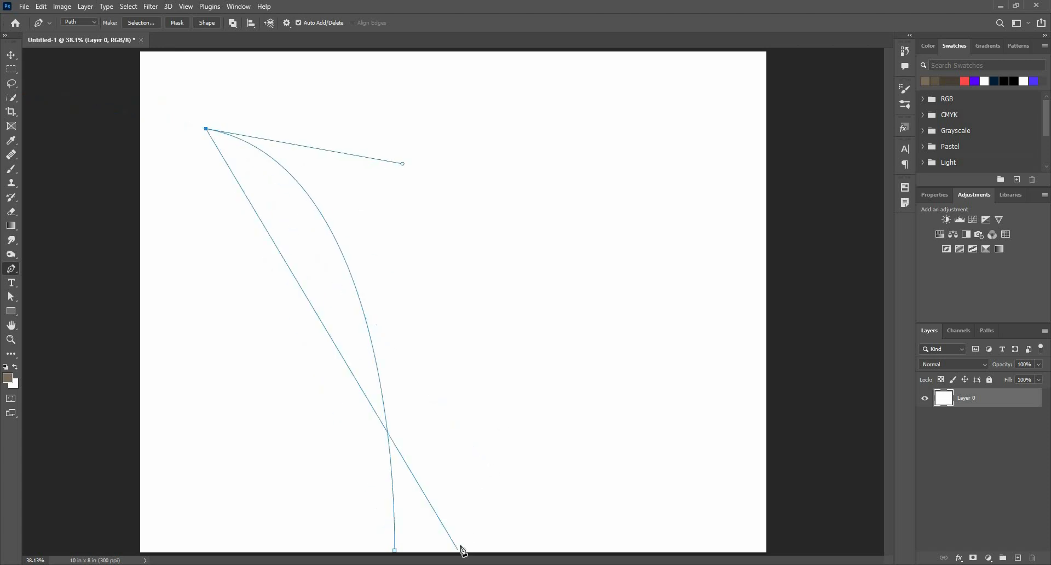
left_click(443, 296)
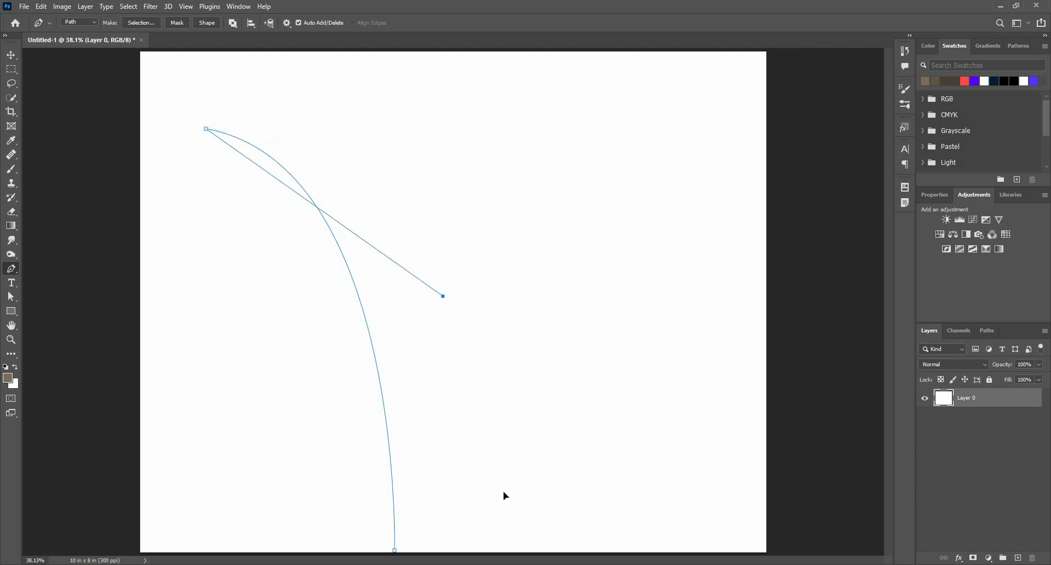
left_click_drag(505, 496, 501, 472)
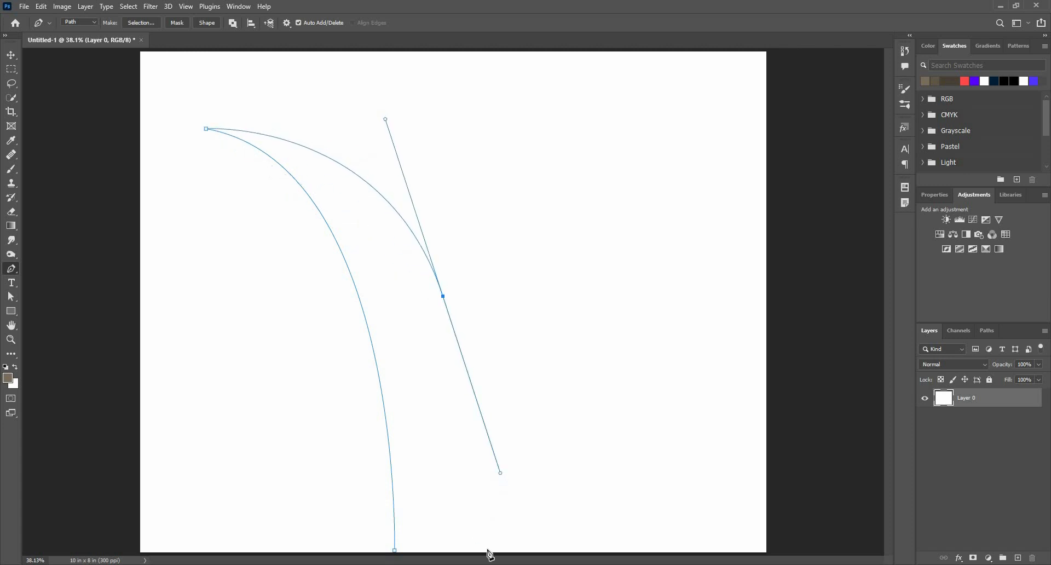
left_click(395, 551)
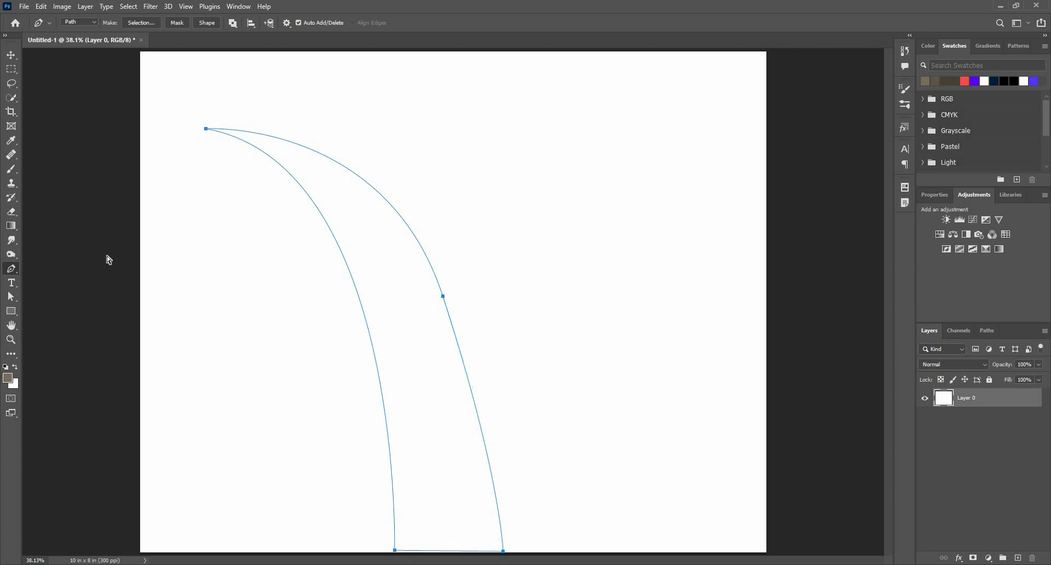
Step: Convert the fin path to a selection, set the foreground color to 000000, fill the selection with it and deselect
key("ctrl+Return")
left_click(7, 378)
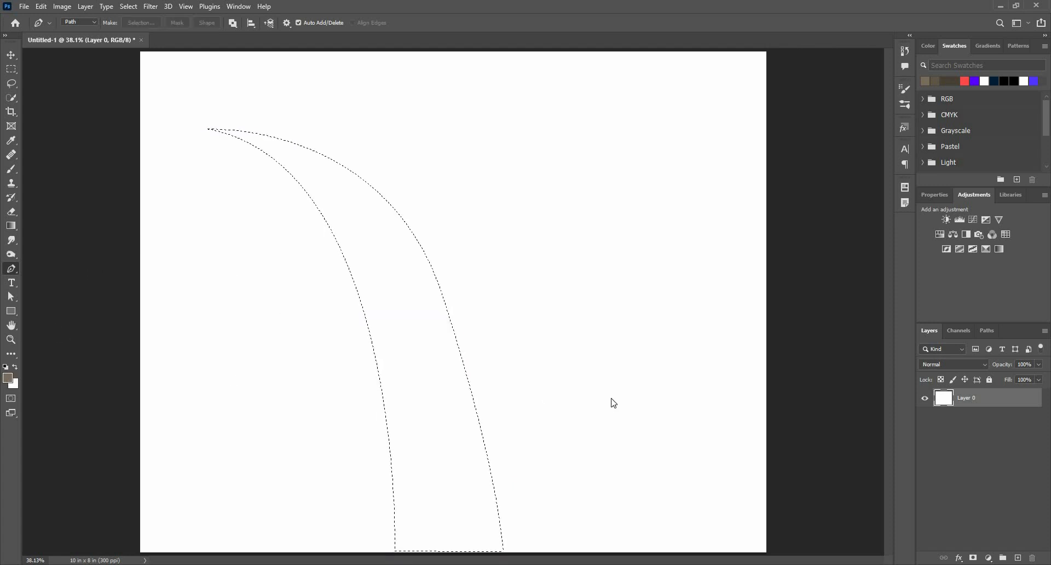
type("000000")
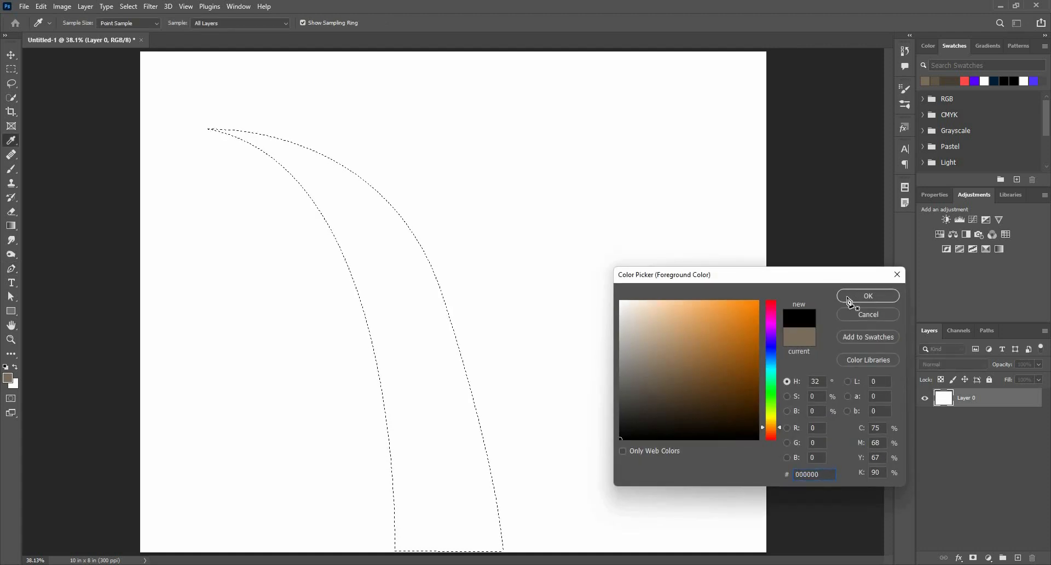
left_click(851, 297)
key("p")
key("alt+BackSpace")
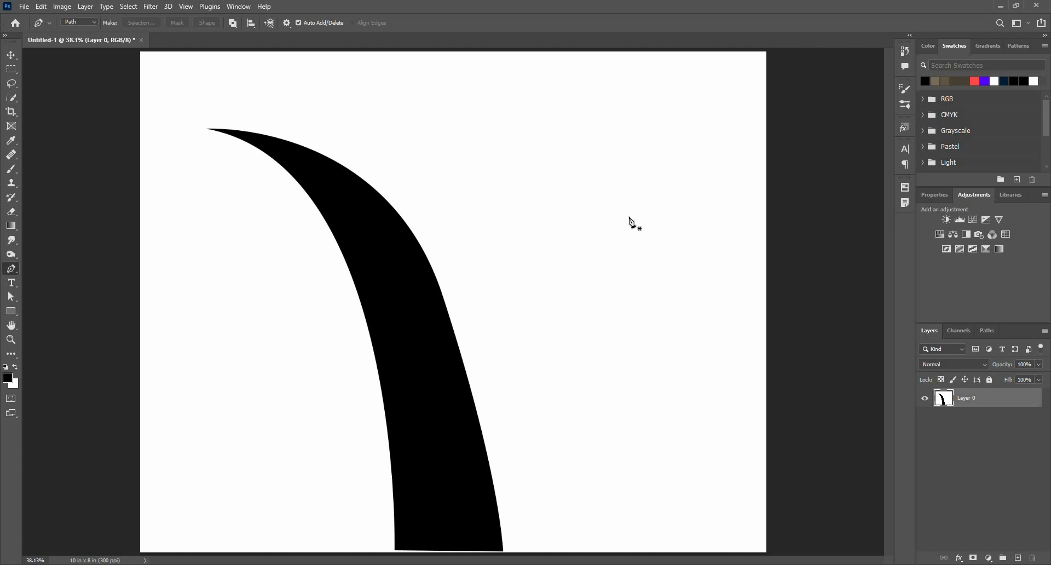
Step: Define the black fin shape as a brush preset named Fin
key("v")
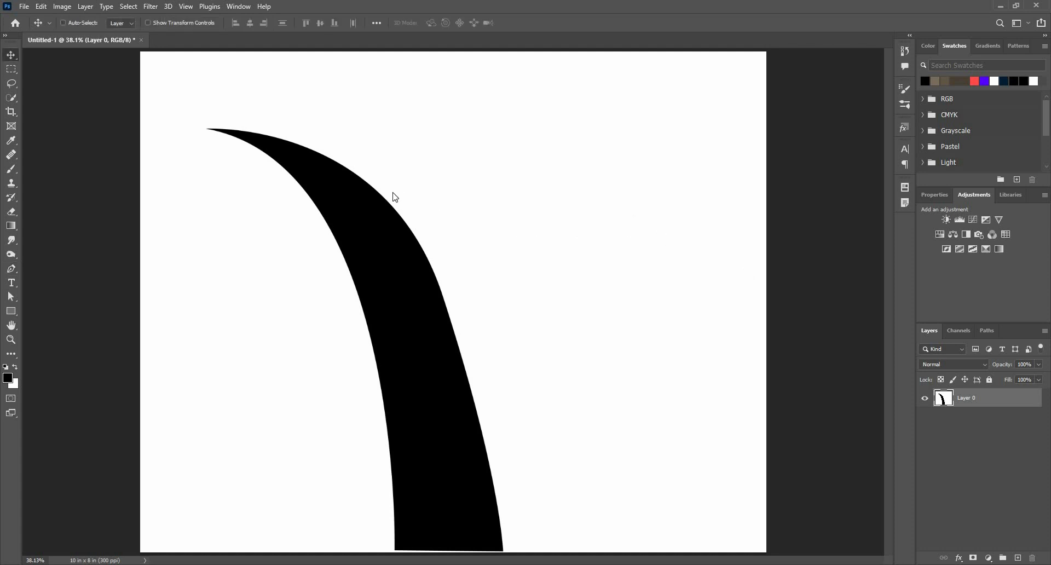
left_click(47, 6)
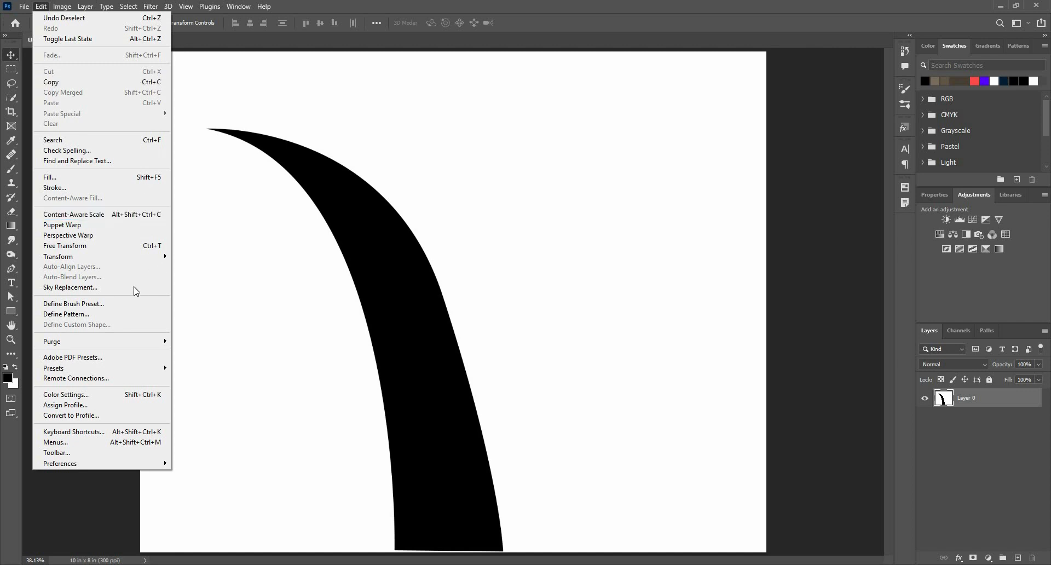
left_click(127, 304)
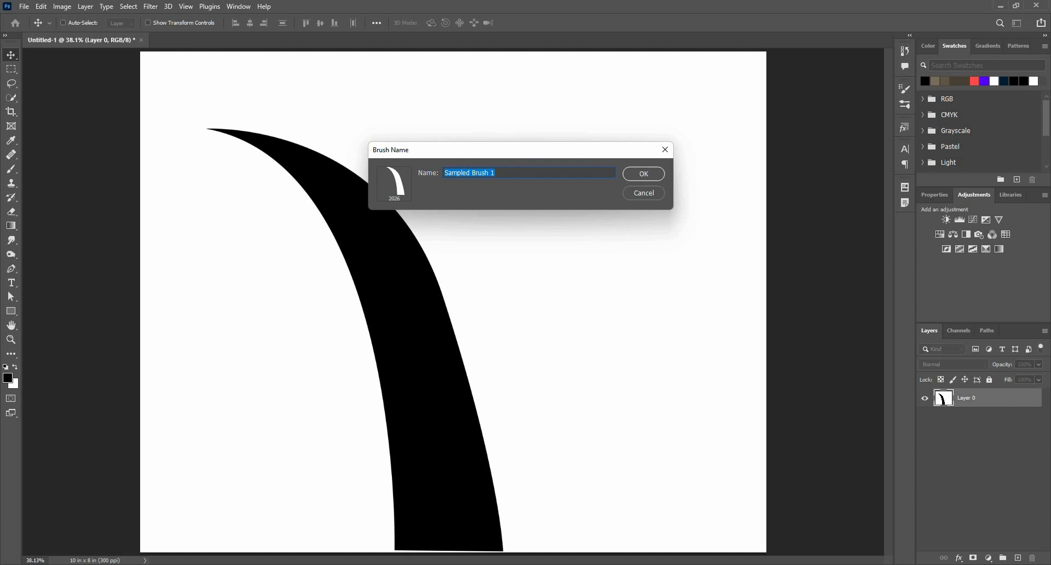
type("Fin")
left_click(637, 176)
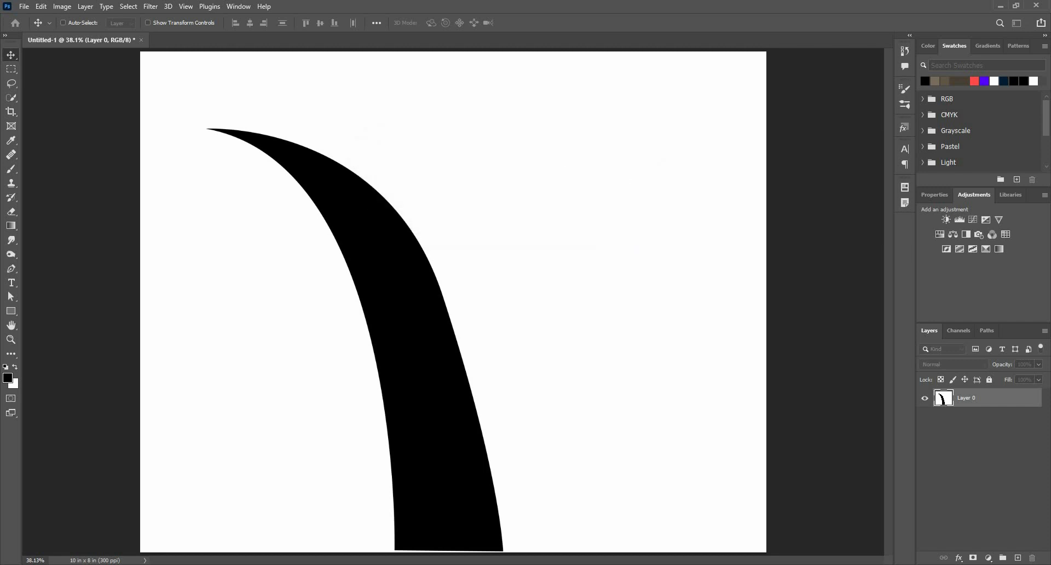
Step: Shrink the new fin brush to 1014 px and stamp two fins side by side to the right of the large one
key("b")
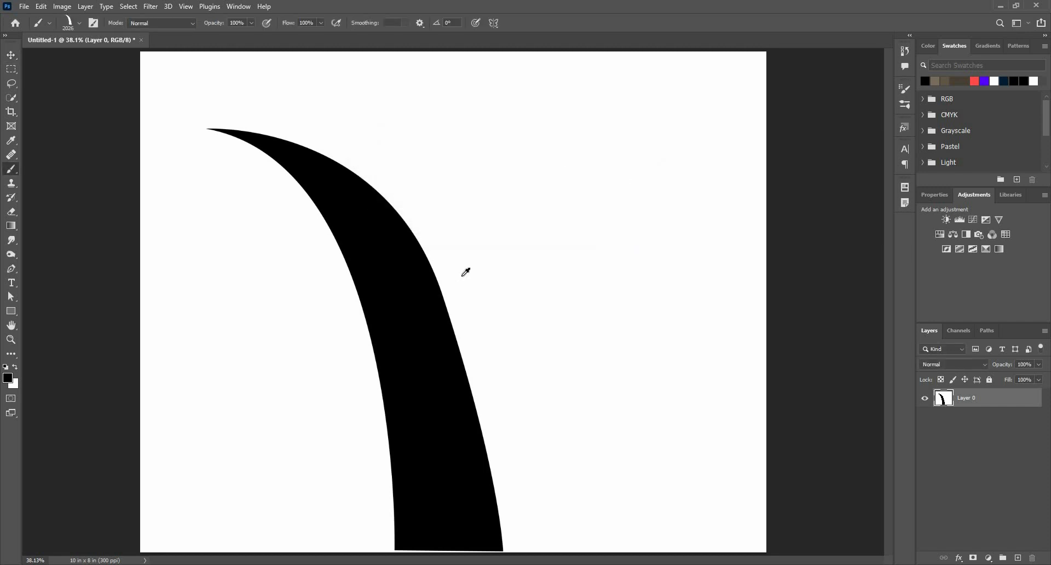
mouse_move(462, 276)
left_mouse_down()
mouse_move(406, 283)
mouse_move(356, 273)
left_mouse_up()
left_click(600, 245)
left_click(487, 246)
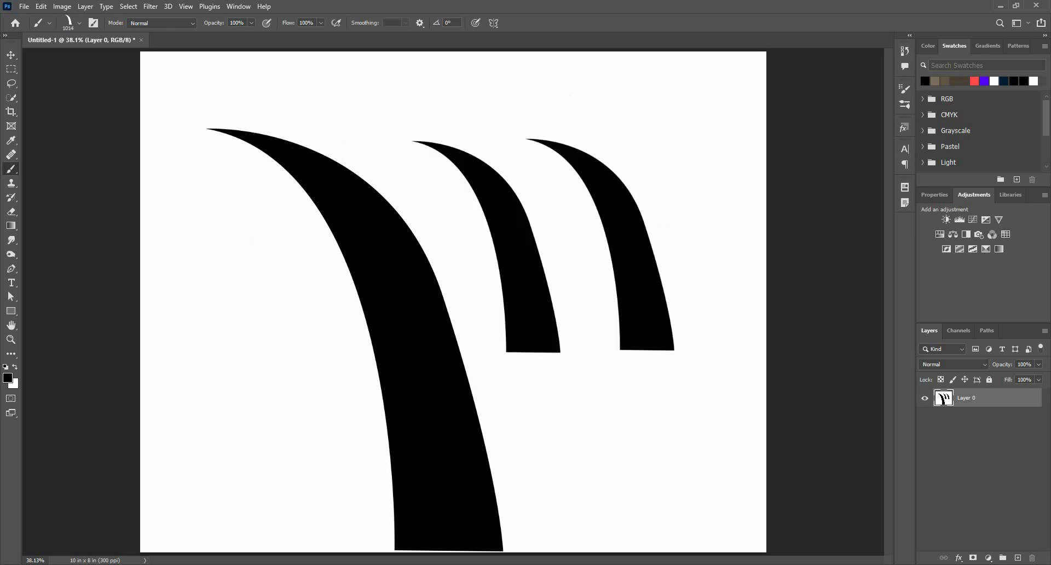
Step: Test another fin stamp below the small ones and a long sweeping stroke across the canvas, and undo both
left_click(600, 438)
mouse_move(706, 222)
left_mouse_down()
mouse_move(414, 211)
mouse_move(175, 317)
mouse_move(195, 348)
left_mouse_up()
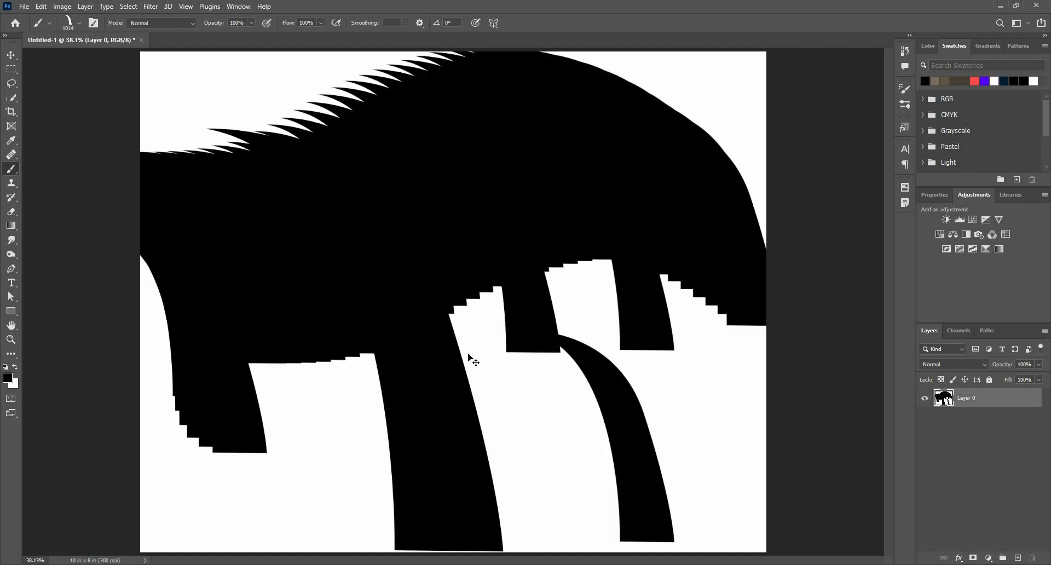
key("ctrl+z")
key("ctrl+z")
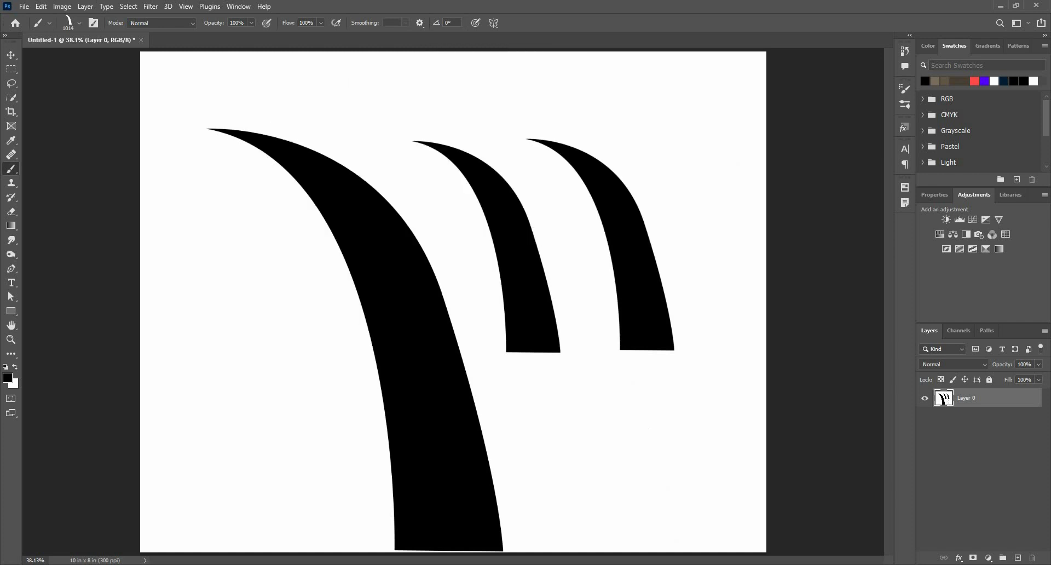